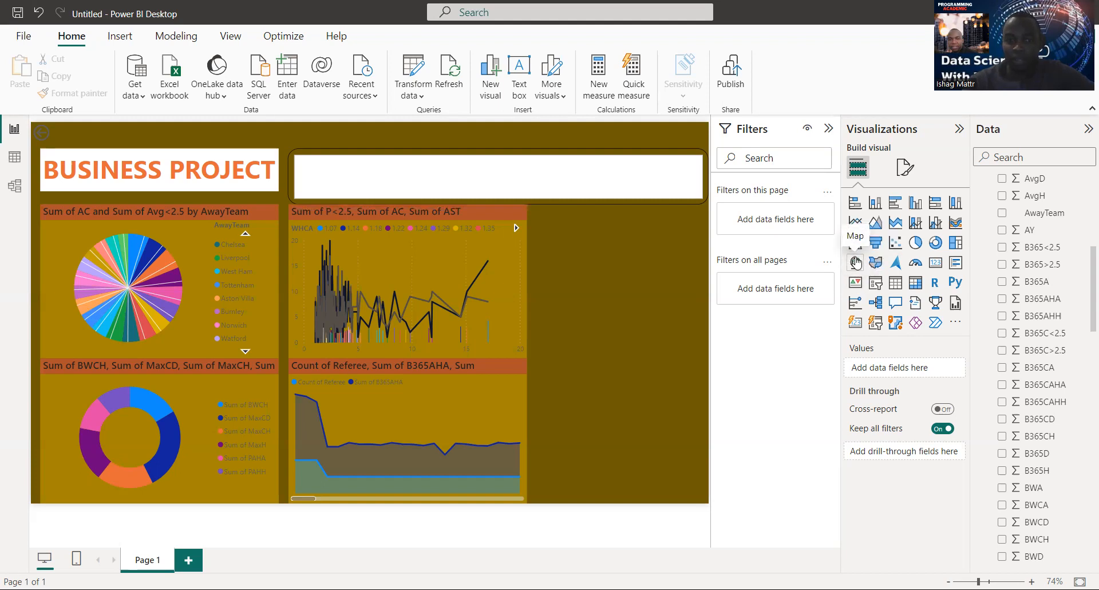
Step: Add a map visual beside the line chart, extending down to the page's lower edge, with AwayTeam as legend and HomeTeam as location
click(855, 262)
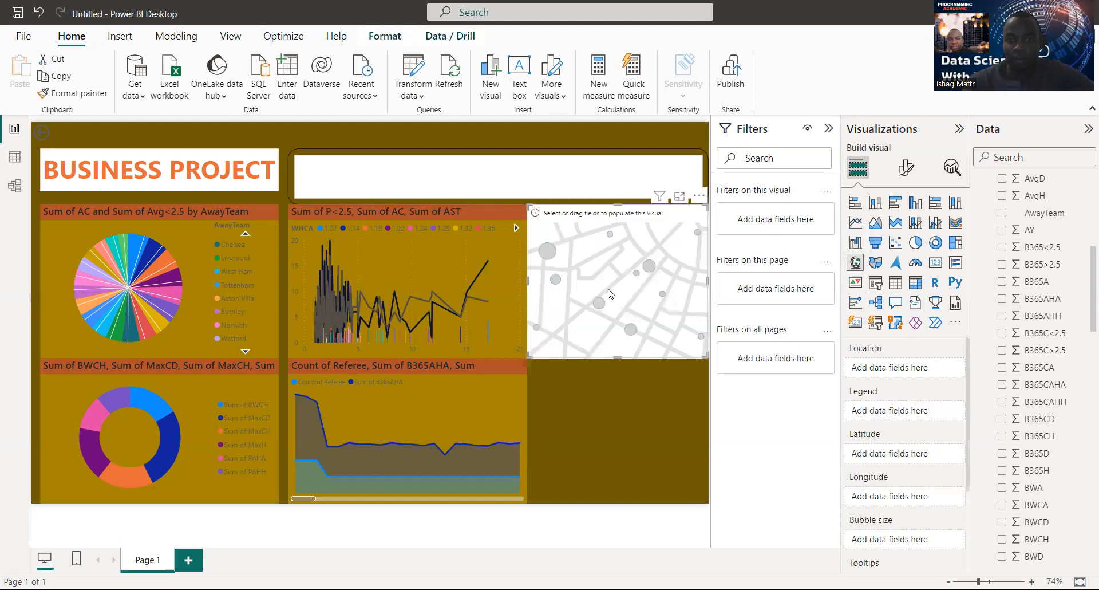
drag(617, 358, 619, 508)
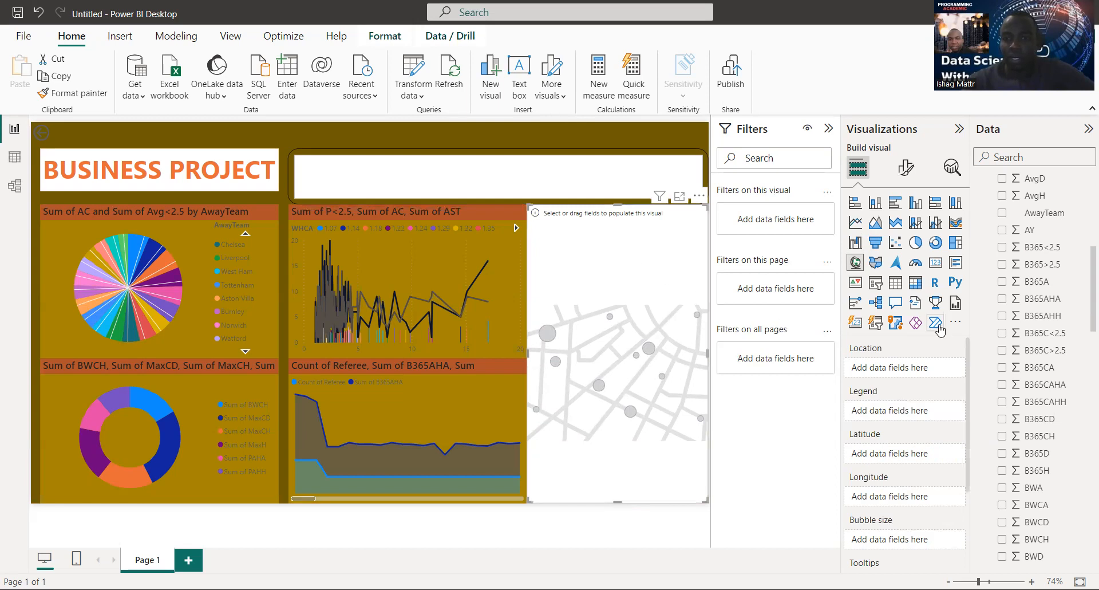
click(1003, 220)
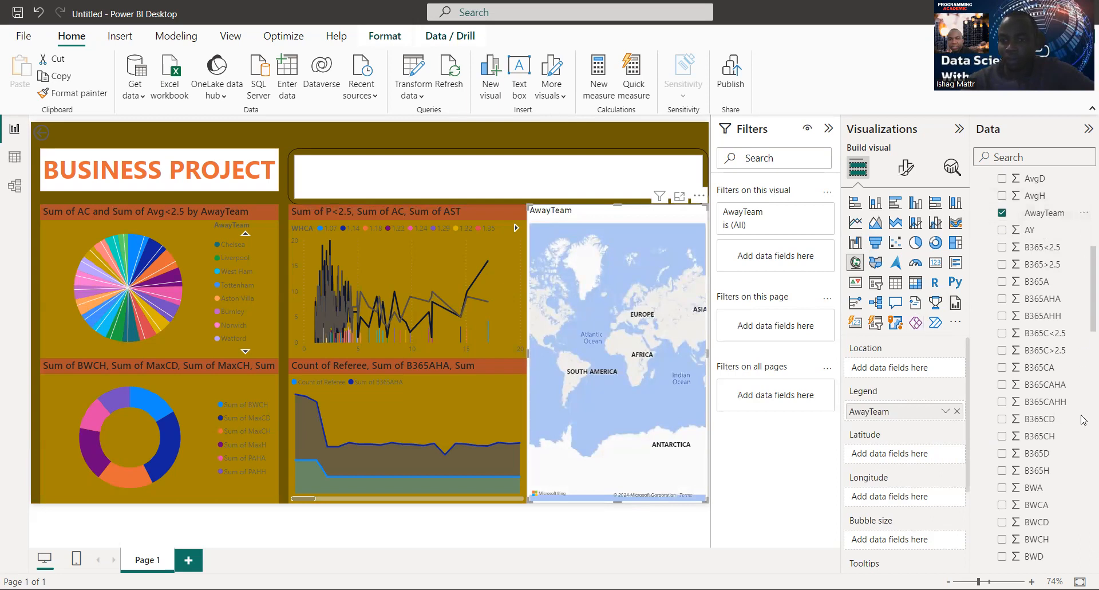
scroll(1083, 412, down, 5)
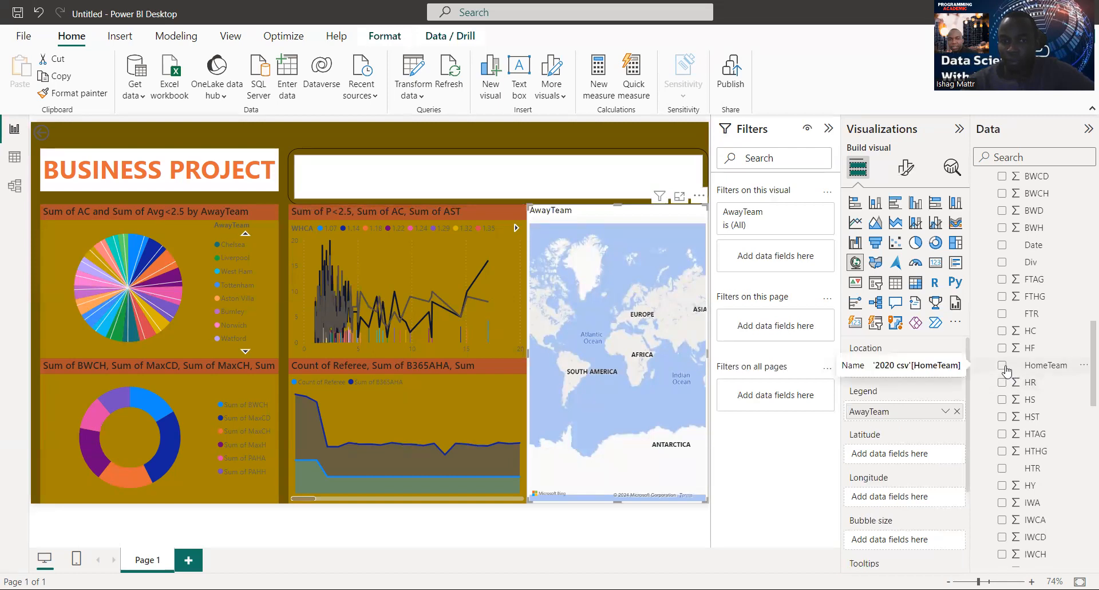
click(1003, 365)
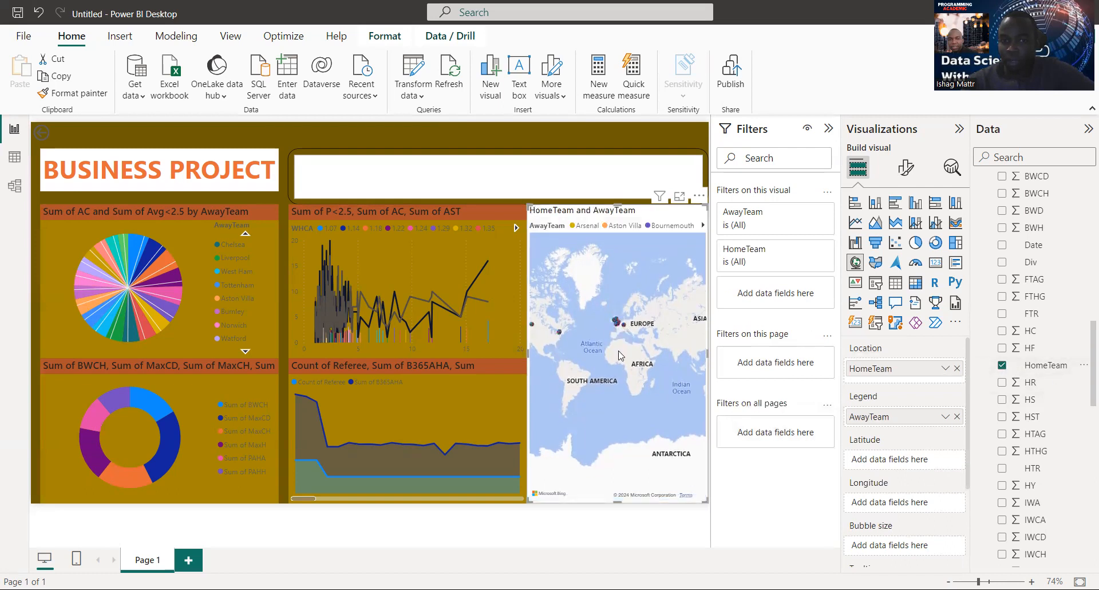
Step: Try the Referee field and the Time field as the map's latitude, removing each one again
scroll(1083, 445, down, 1)
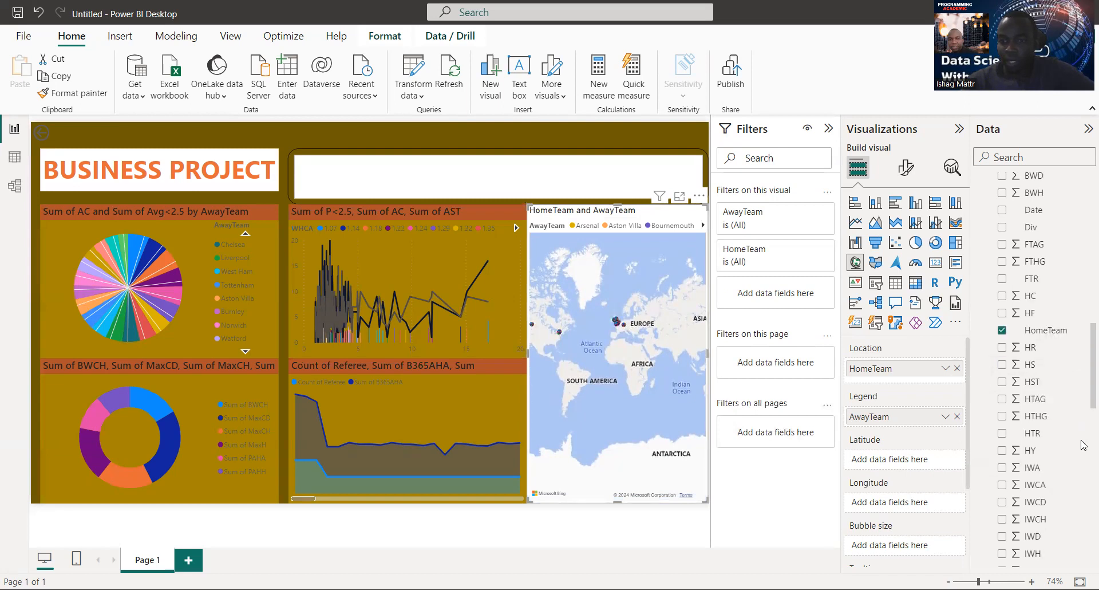
scroll(1083, 446, down, 5)
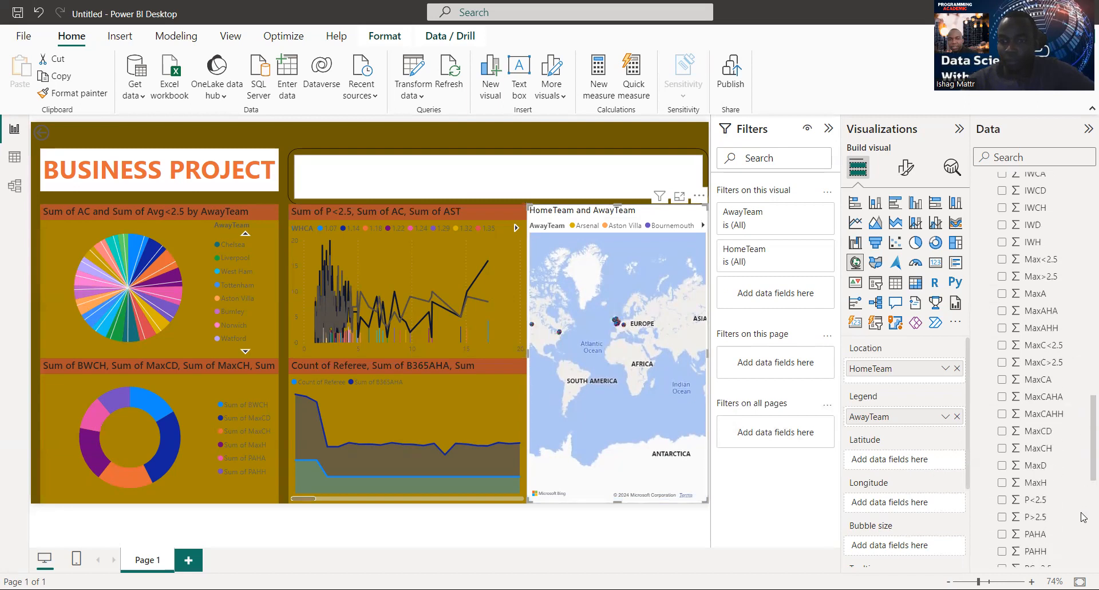
scroll(1083, 517, down, 7)
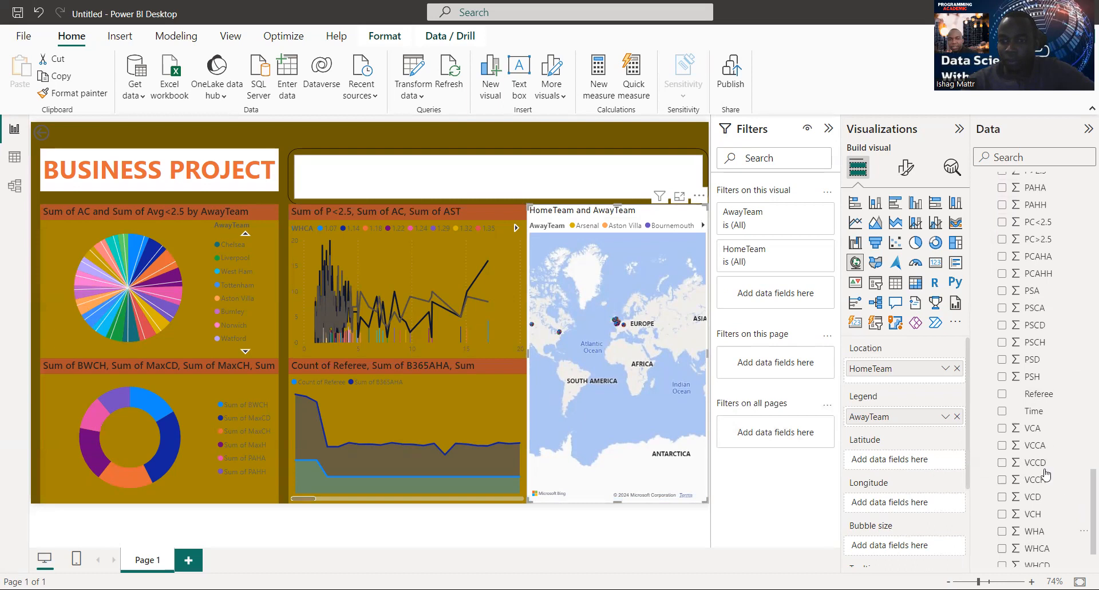
click(1002, 395)
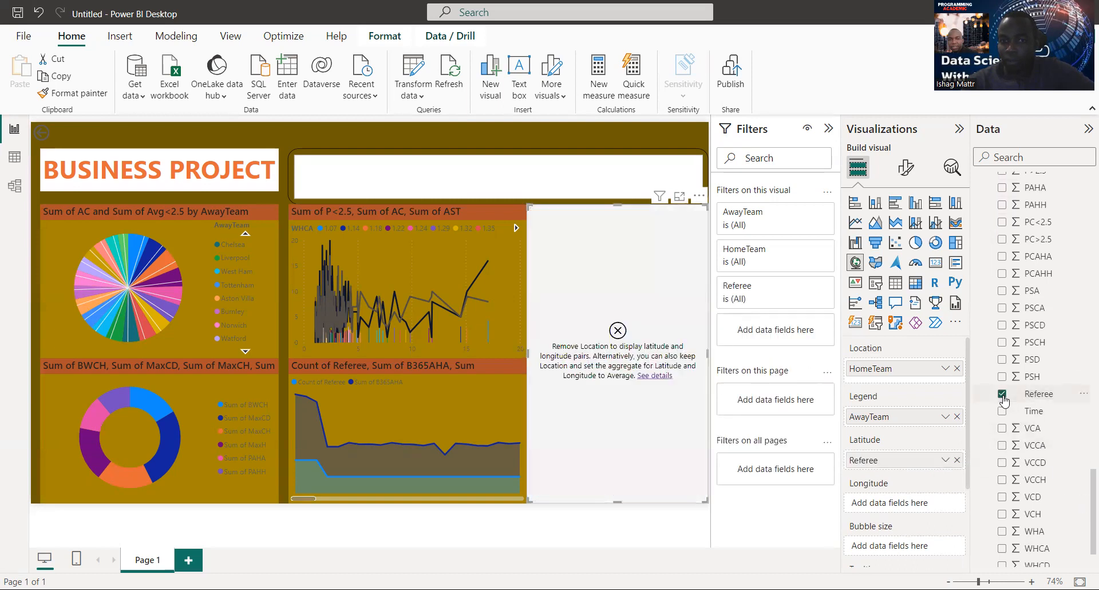
click(1002, 395)
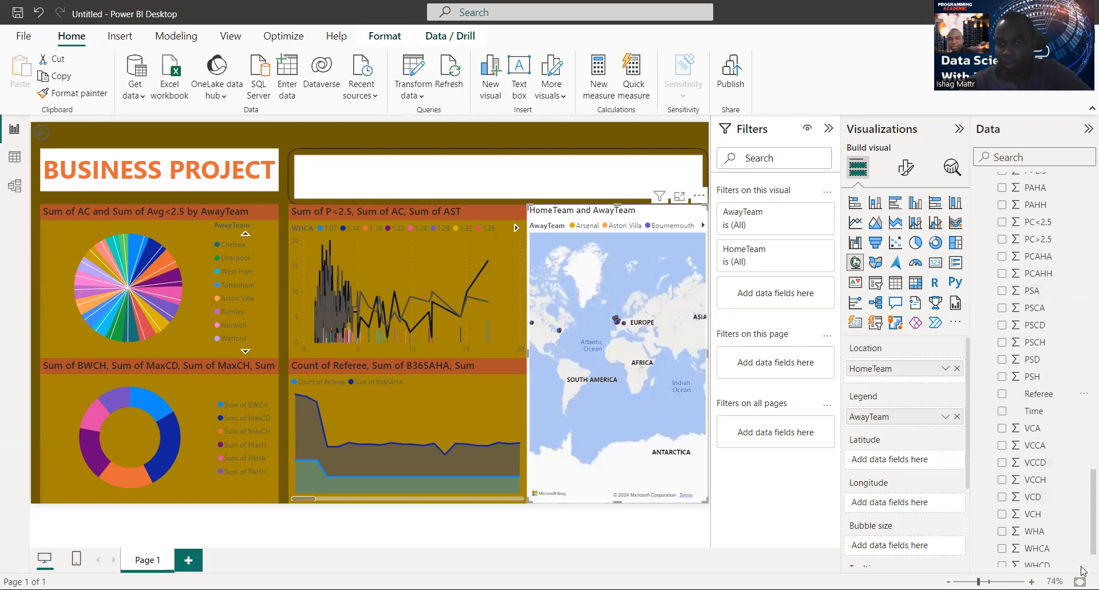
click(1005, 415)
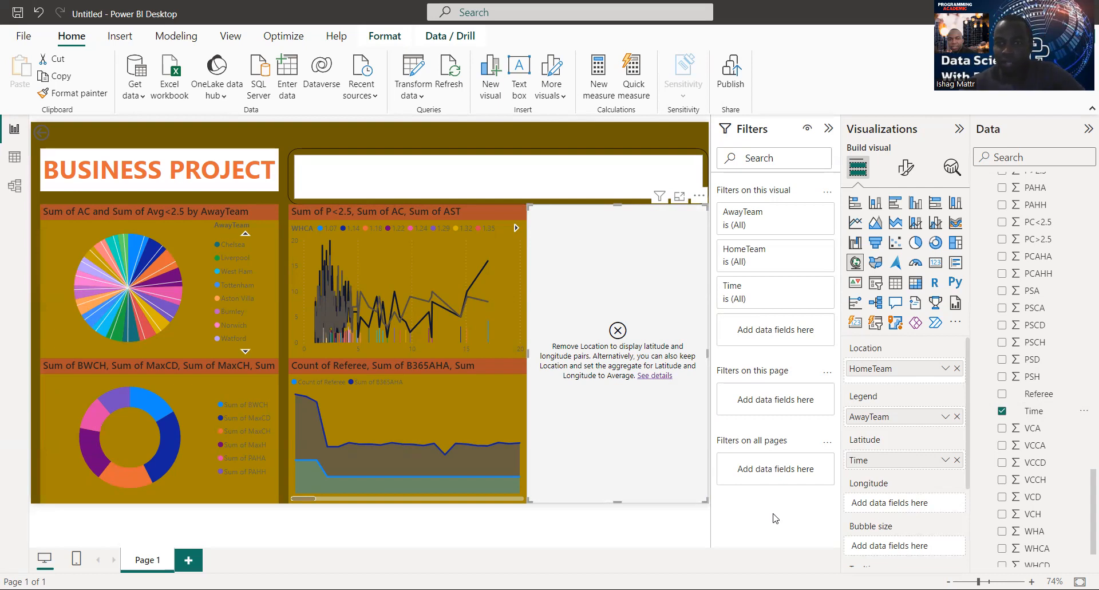
click(1003, 412)
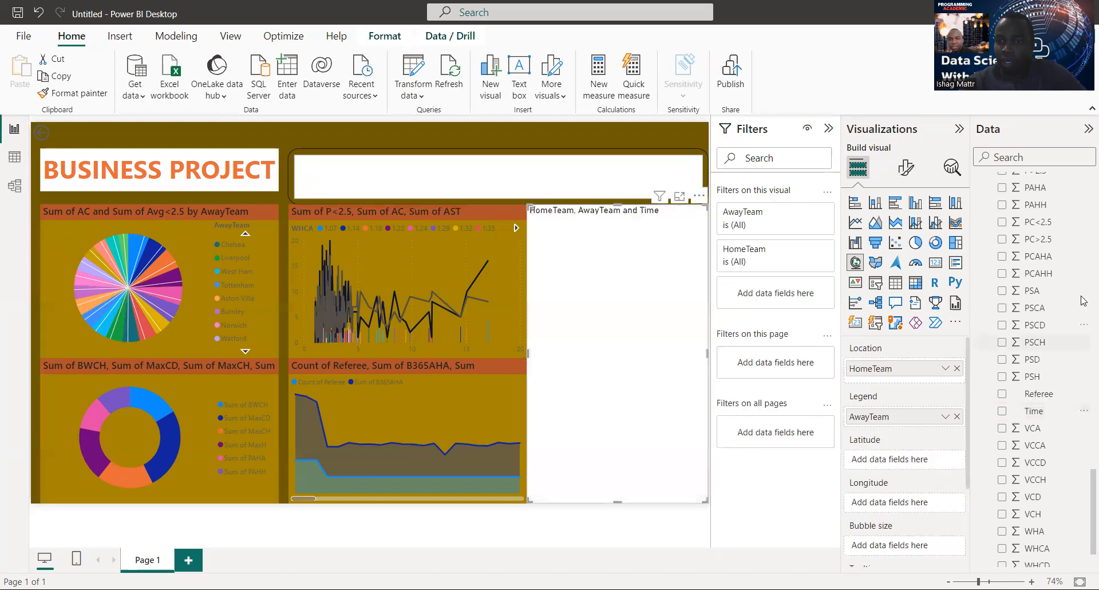
Step: Add the Avg<2.5 field as the map's bubble size
scroll(1084, 367, up, 5)
scroll(1084, 367, up, 7)
scroll(1084, 186, up, 2)
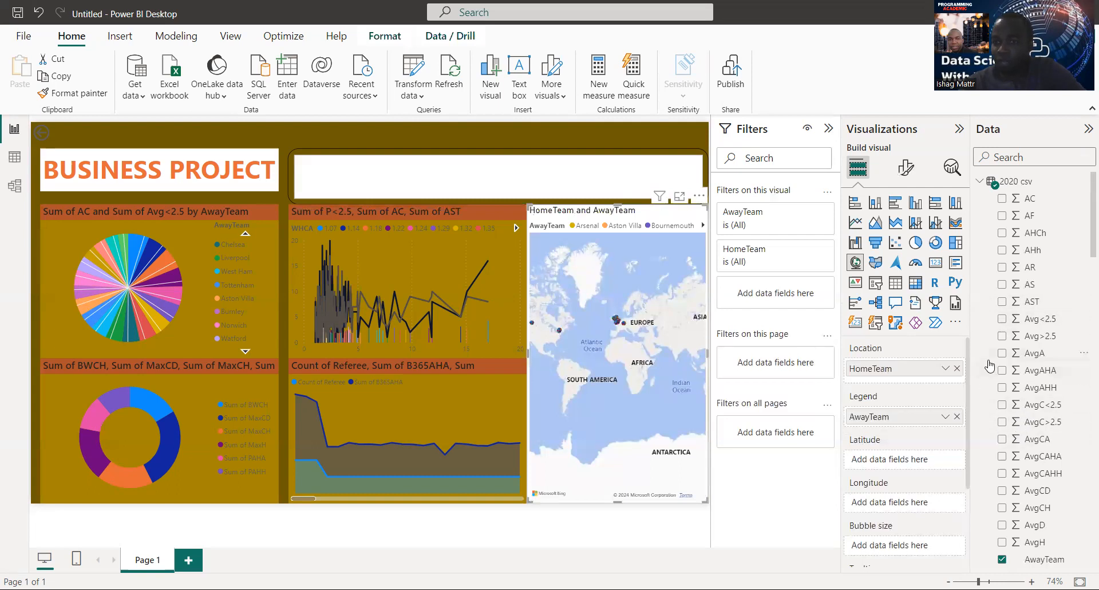
click(1003, 319)
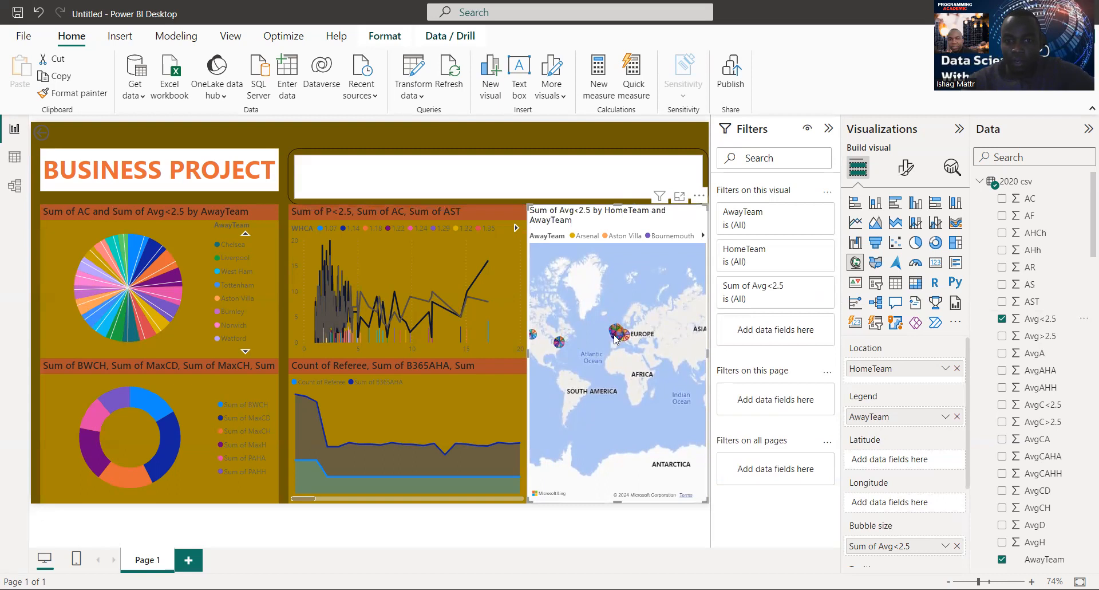
Step: Cross-highlight the other charts from the map bubble near Europe and examine the affected visuals
click(617, 338)
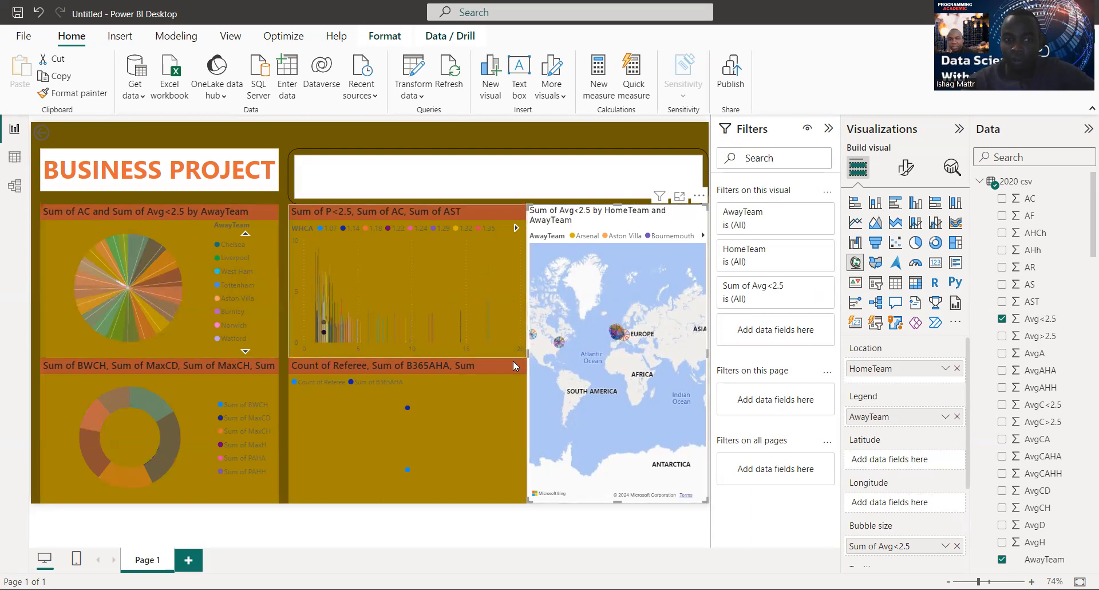
mouse_move(611, 336)
drag(611, 335, 633, 313)
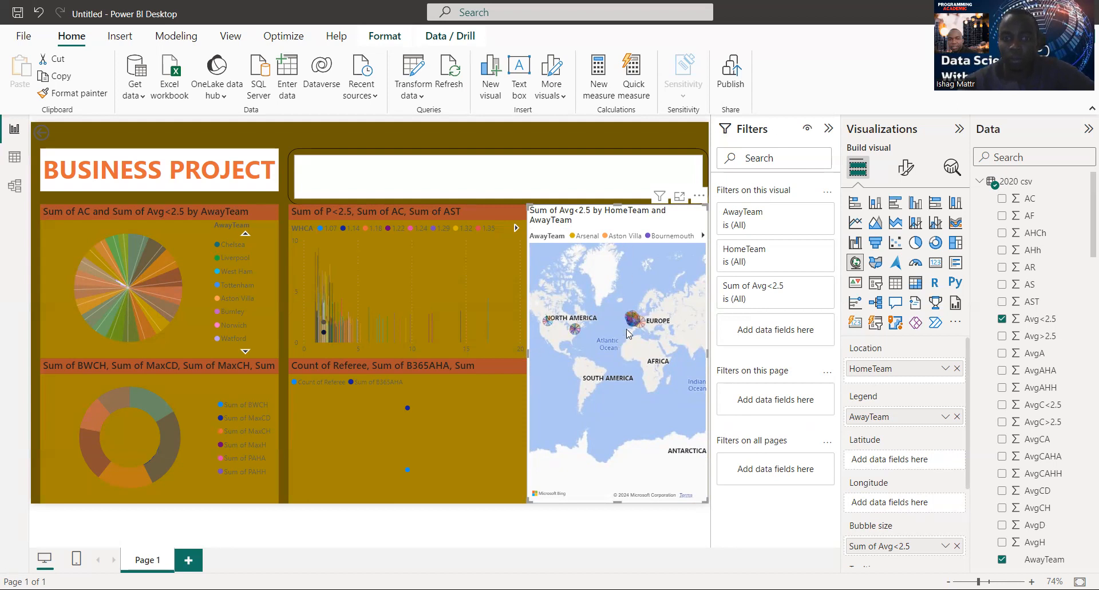
mouse_move(634, 324)
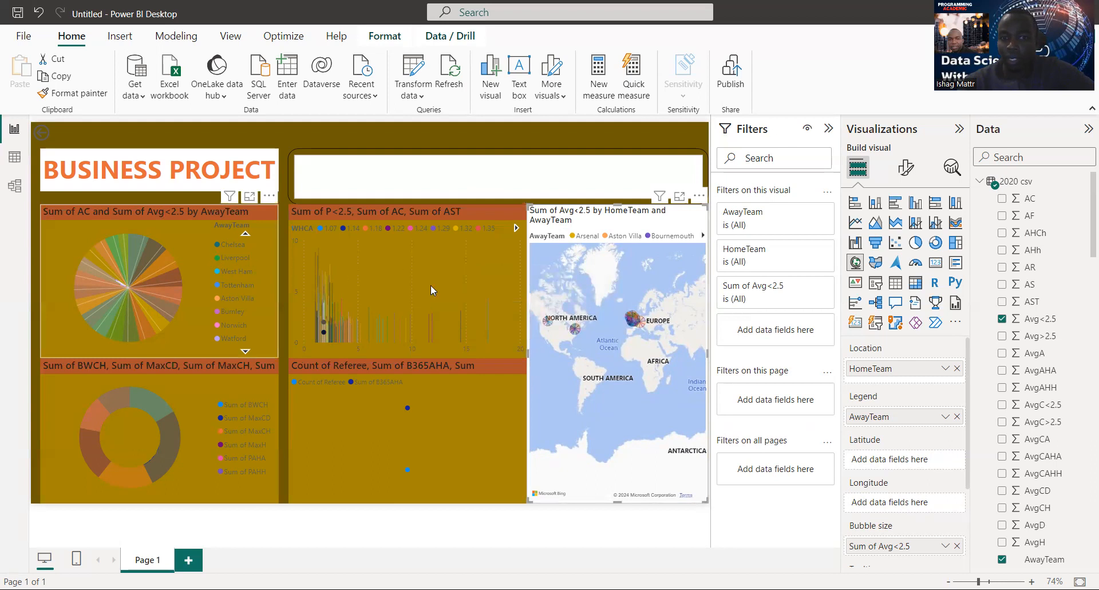
mouse_move(142, 315)
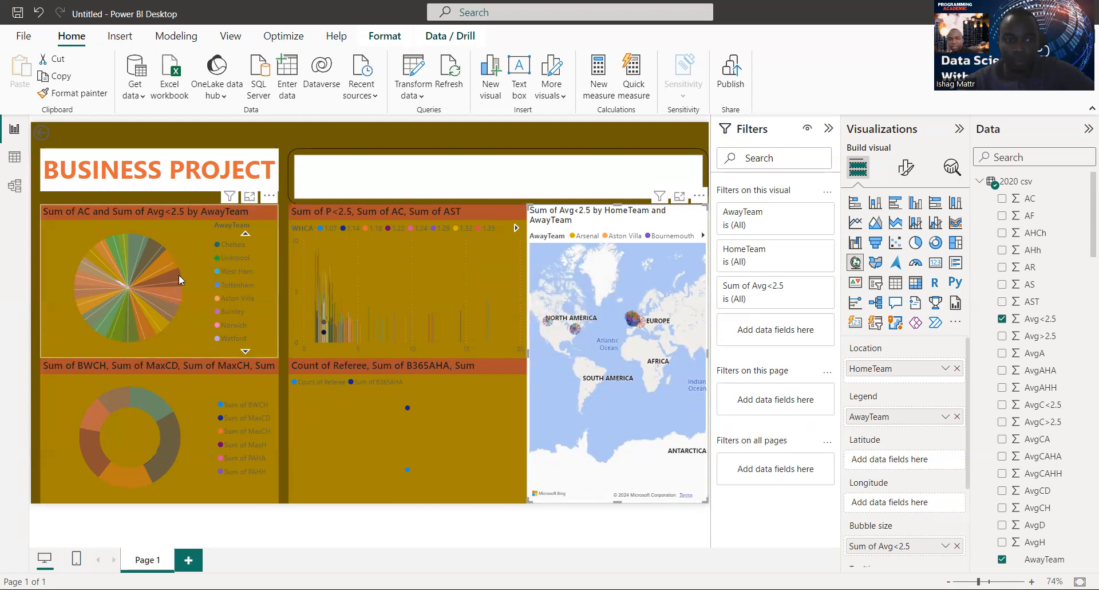
Step: Add the AHh field to the map, trying AvgC>2.5 as well and removing it again
click(1003, 252)
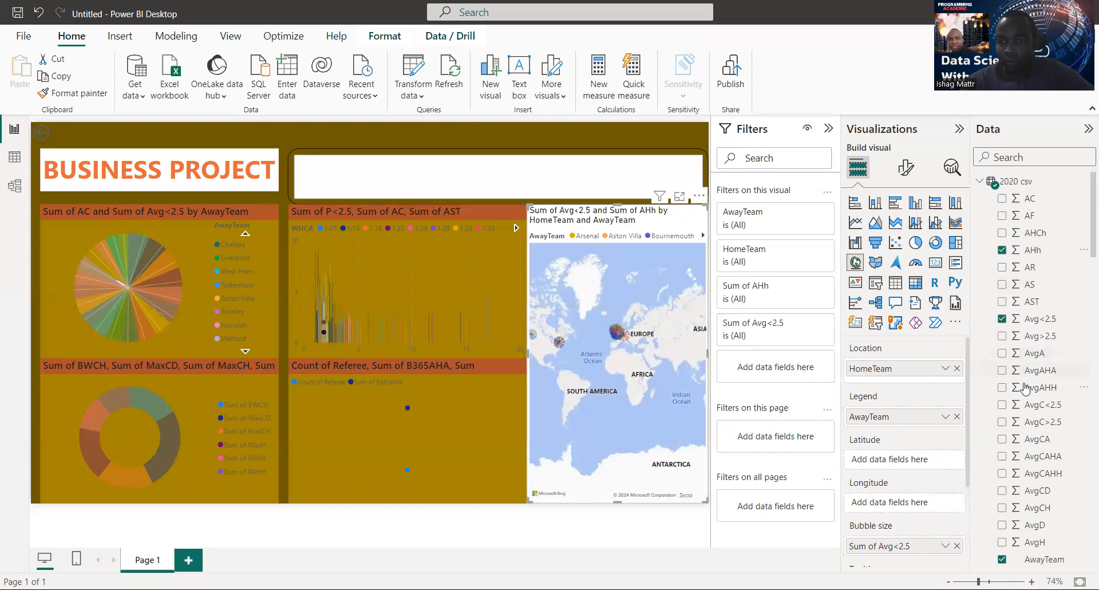
click(1002, 422)
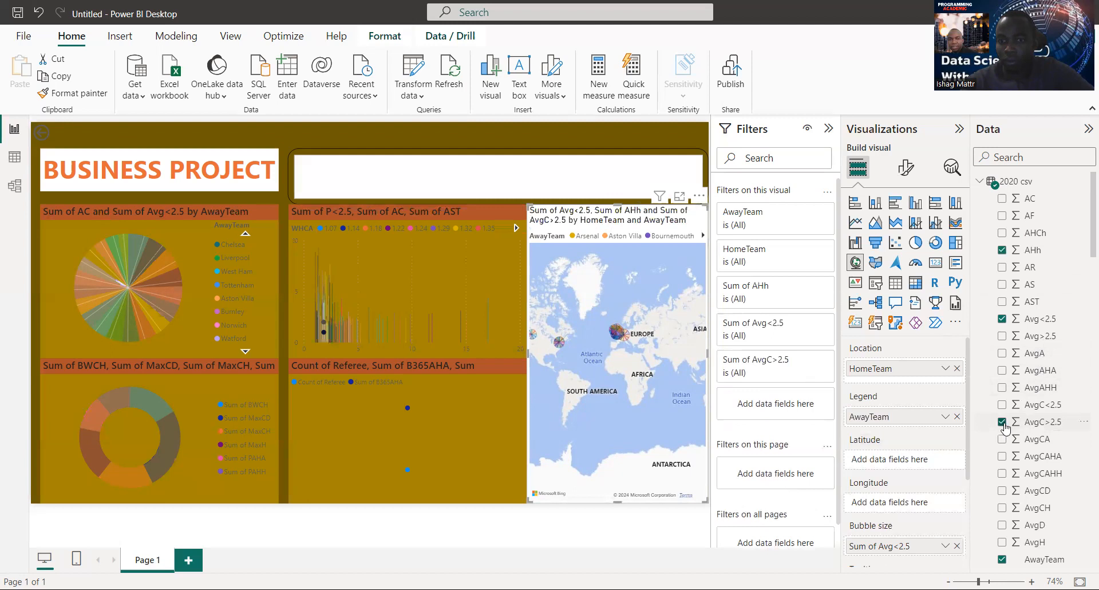
click(1003, 422)
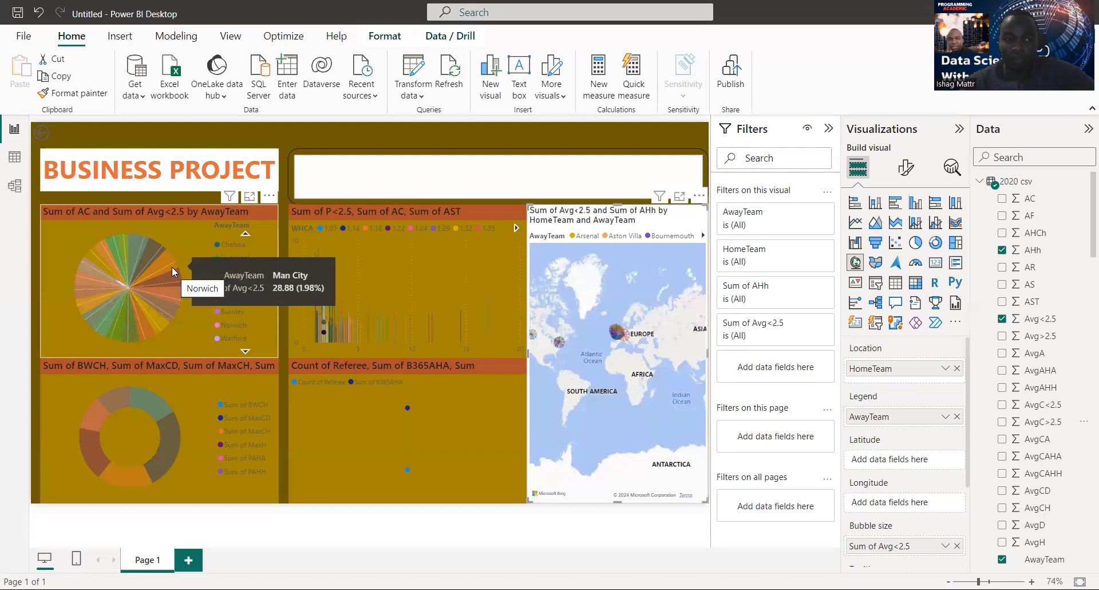
Step: Copy the formatting of the AwayTeam pie chart onto the map with the Format painter
click(172, 266)
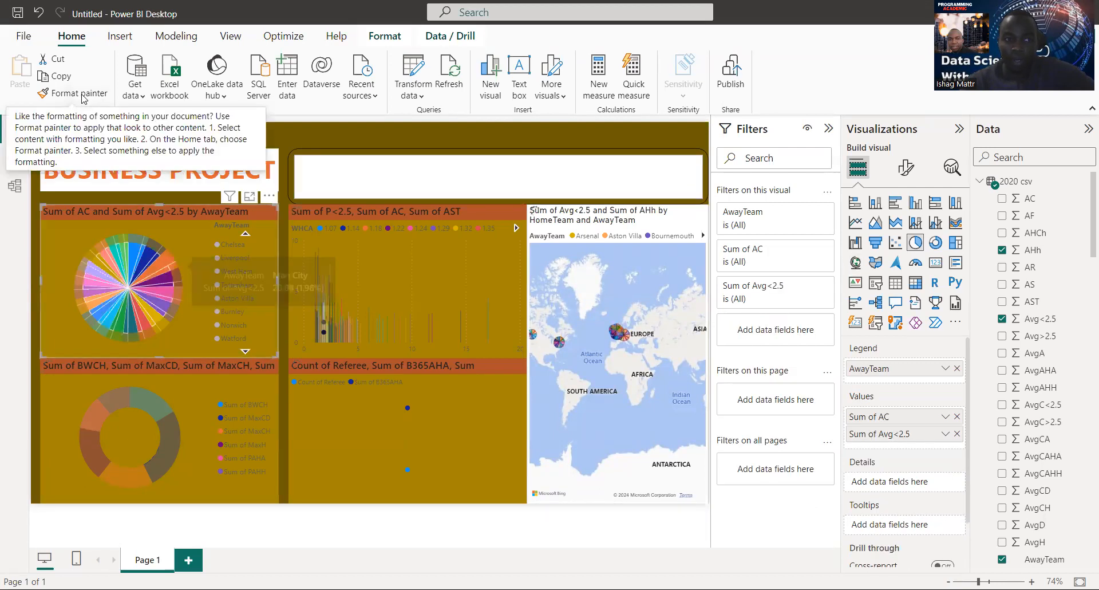
click(83, 94)
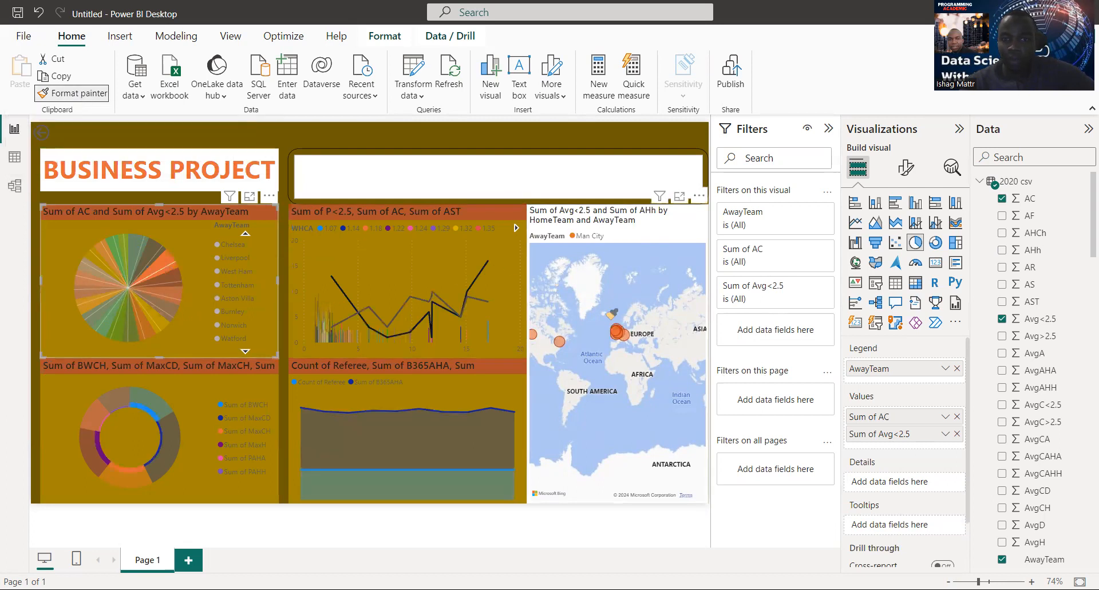
click(612, 313)
click(612, 313)
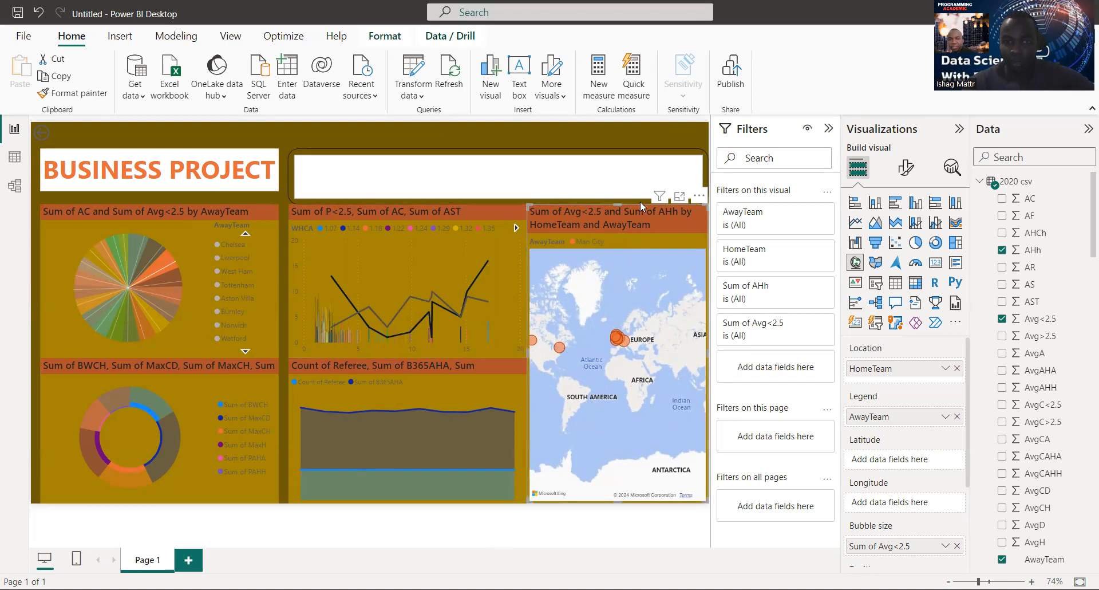
Step: Turn off the map's legend
click(911, 169)
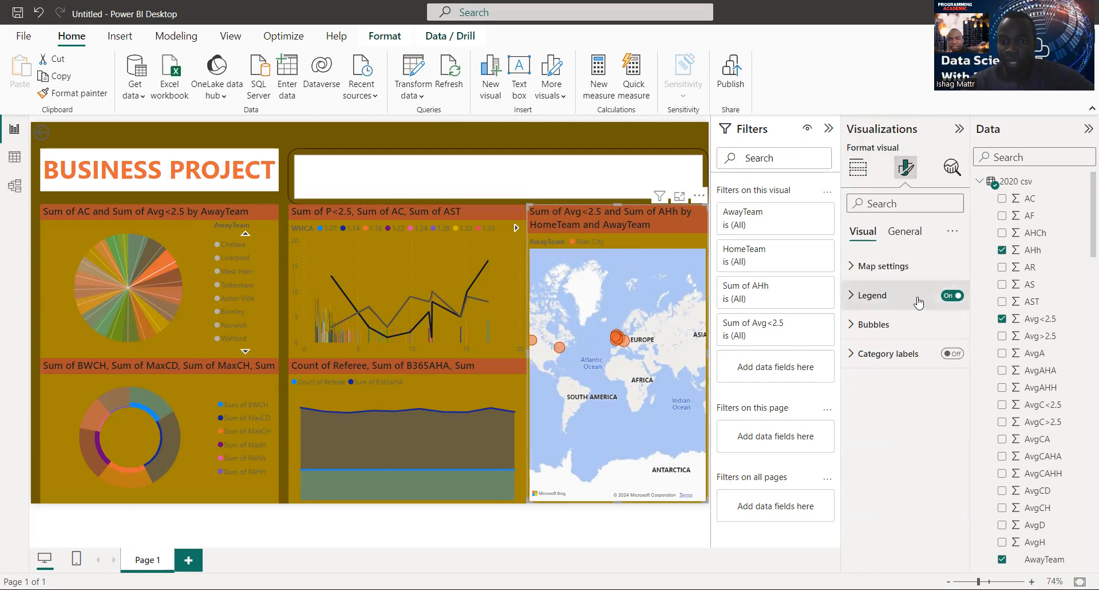
click(956, 297)
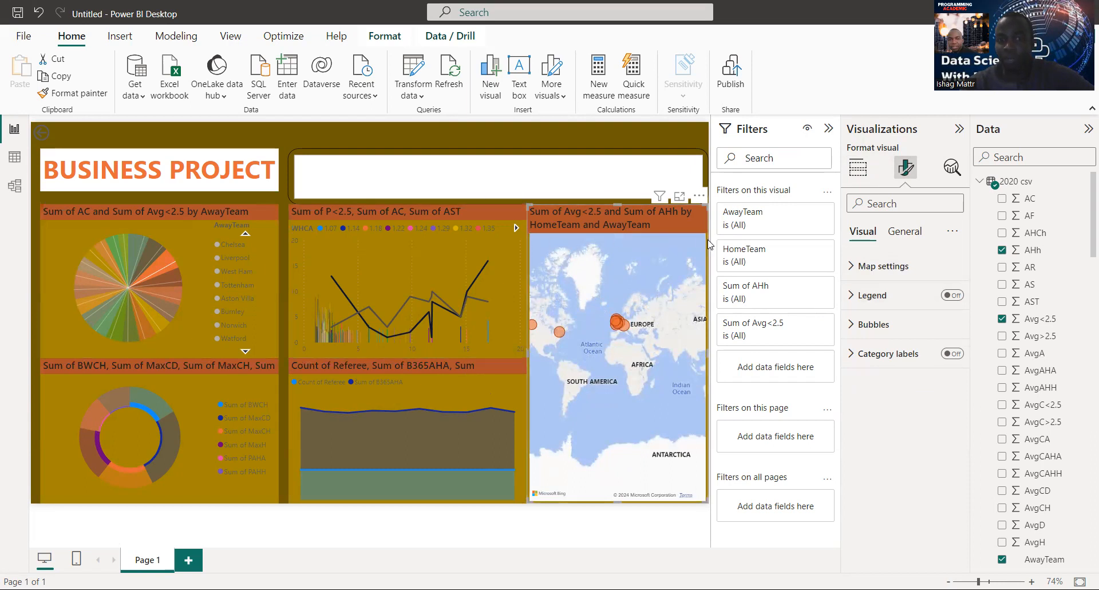
Step: Shorten the map's title text to "Sum of Avg<2.5 and Sum of AHh by H"
click(908, 232)
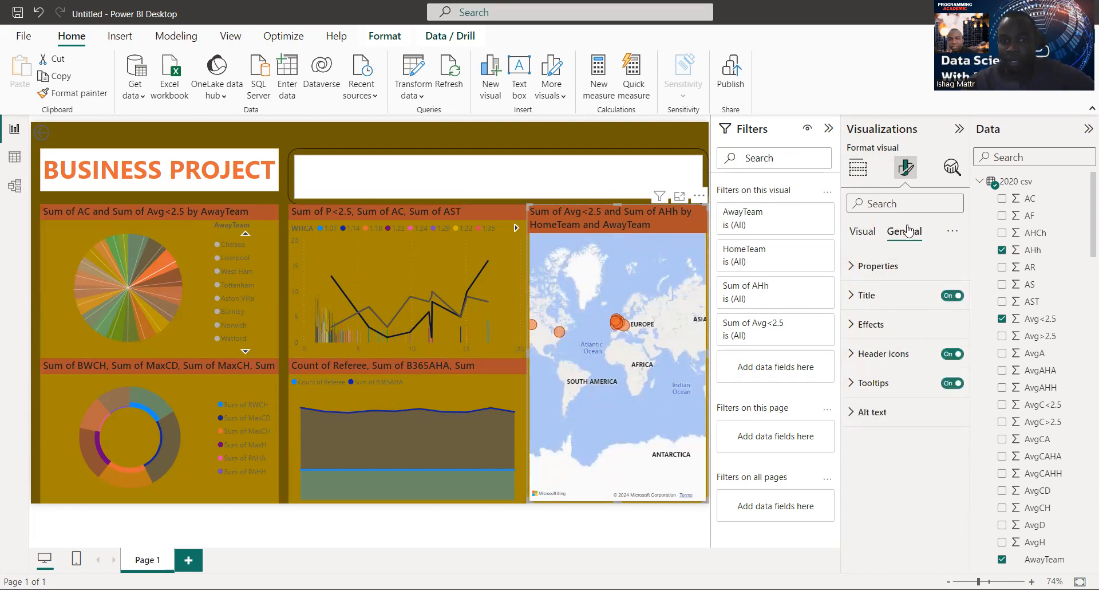
click(886, 269)
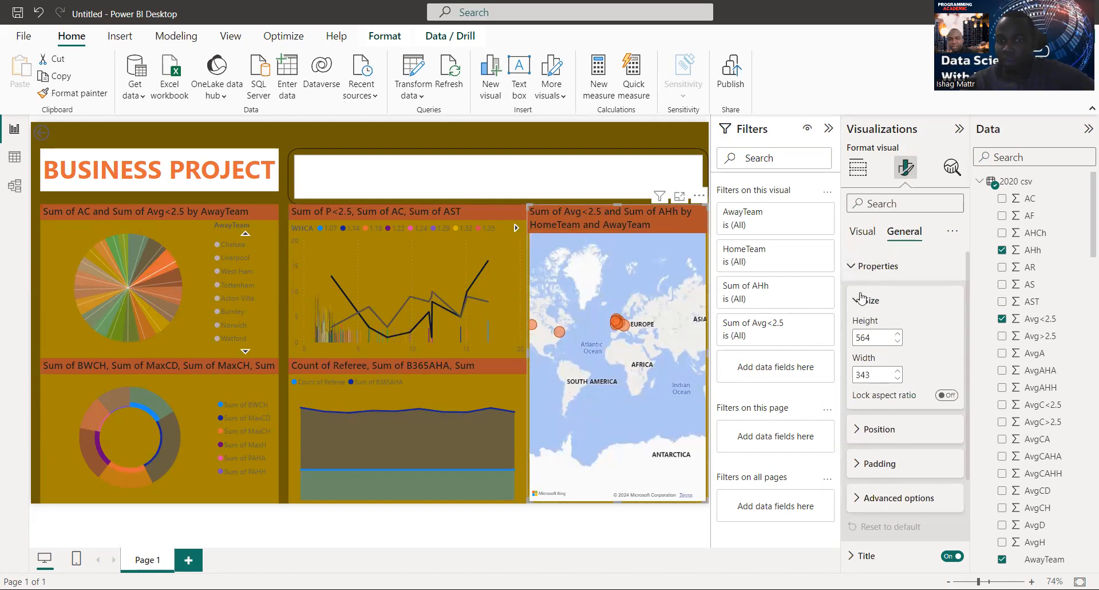
click(856, 268)
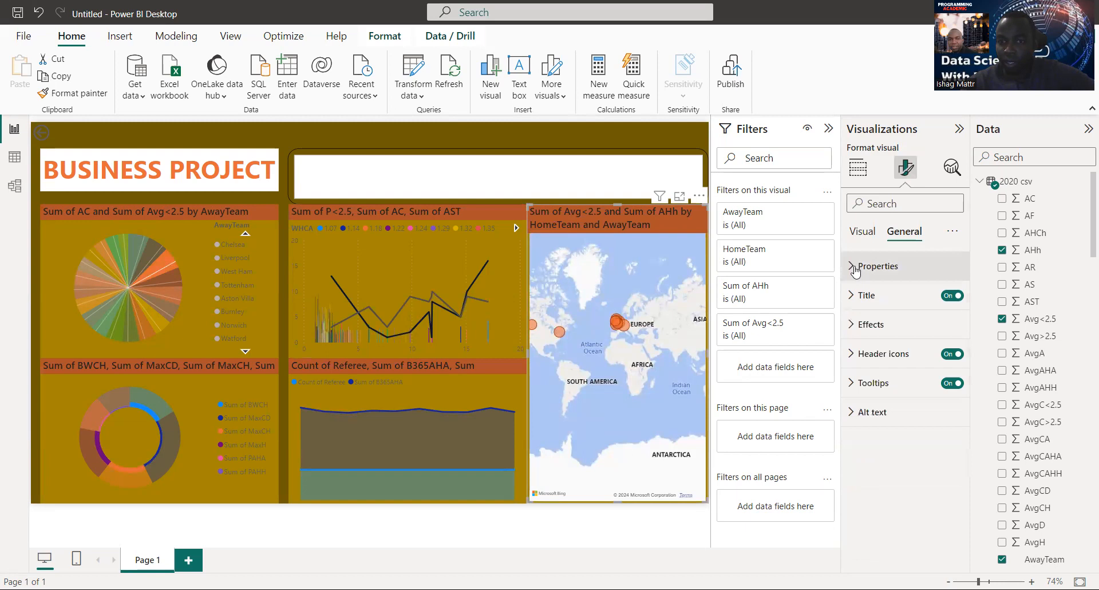
click(856, 296)
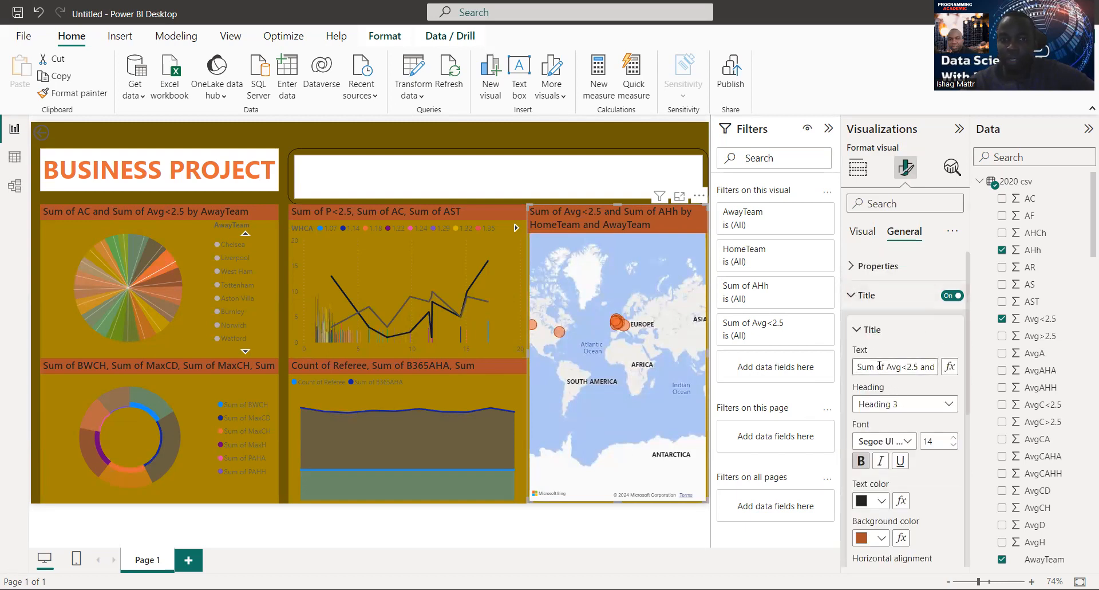
key(Right)
key(Right)
key(Right)
key(Right)
key(Right)
key(Right)
key(Right)
key(Right)
key(Right)
key(Right)
key(Right)
key(Right)
key(Right)
key(Right)
key(Right)
key(Right)
key(Right)
key(Right)
key(Right)
key(Right)
key(BackSpace)
key(BackSpace)
key(BackSpace)
key(BackSpace)
key(BackSpace)
key(BackSpace)
key(BackSpace)
key(BackSpace)
key(BackSpace)
key(BackSpace)
key(BackSpace)
key(BackSpace)
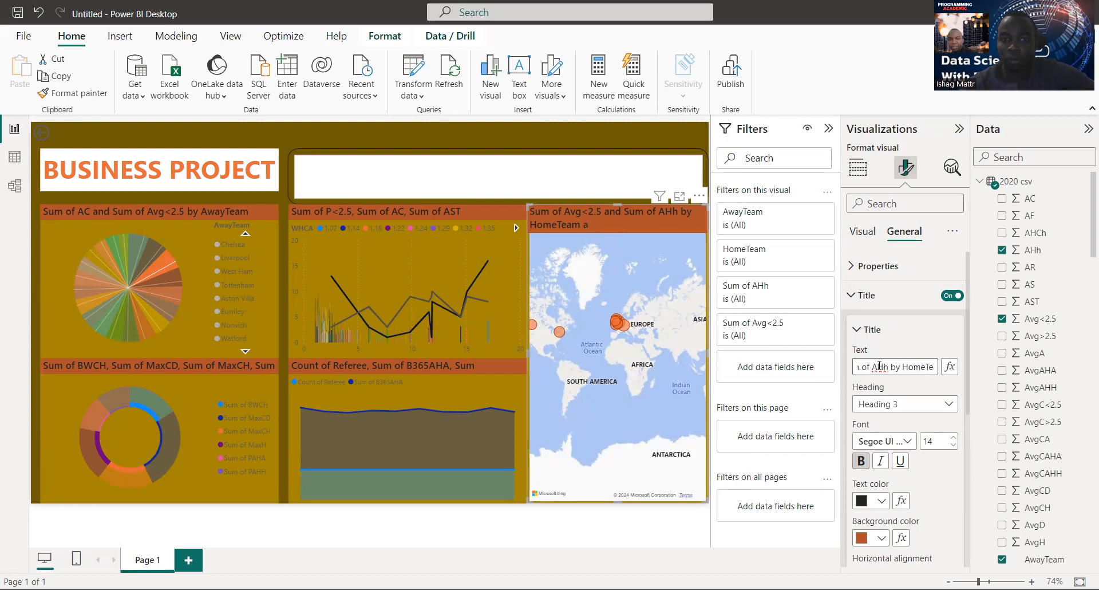
key(BackSpace)
key(BackSpace)
key(BackSpace)
key(BackSpace)
key(BackSpace)
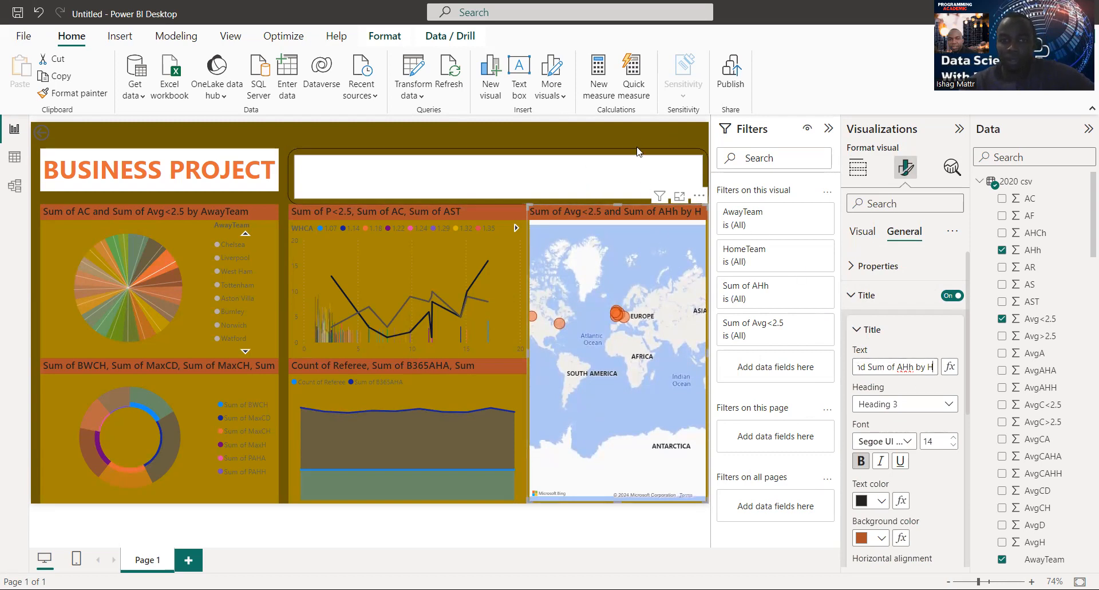
Step: Try an orange background on the empty card beside the BUSINESS PROJECT title and turn the background off again
click(621, 174)
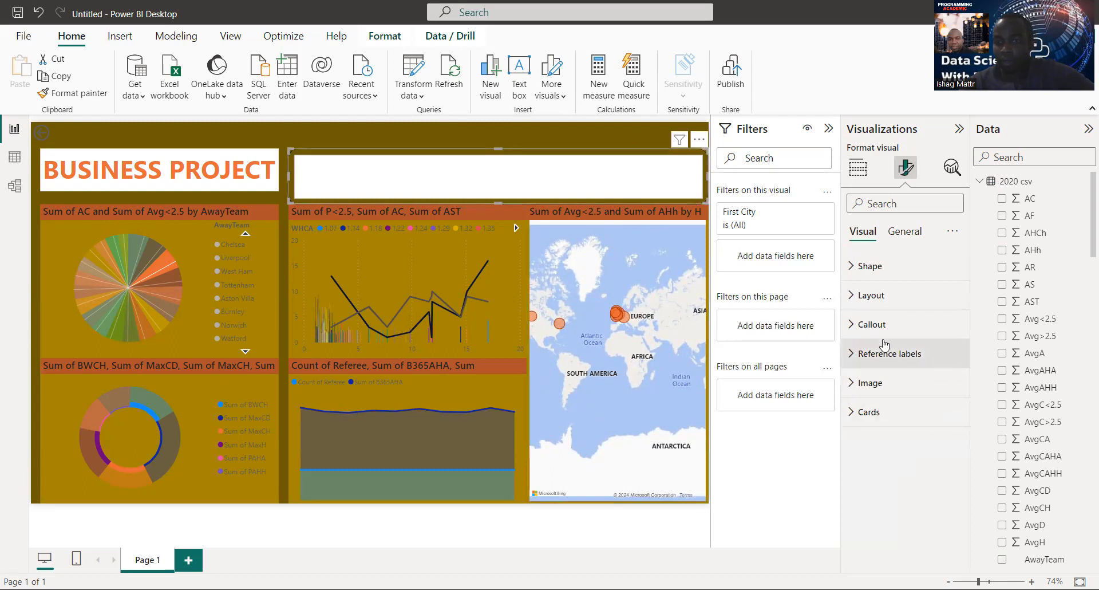
click(907, 234)
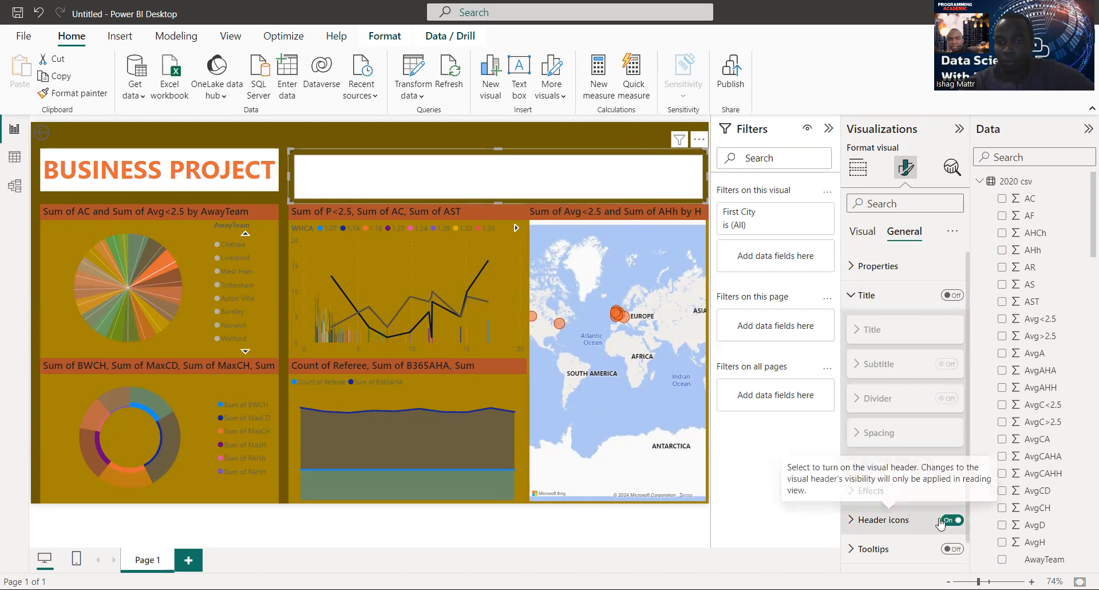
click(866, 493)
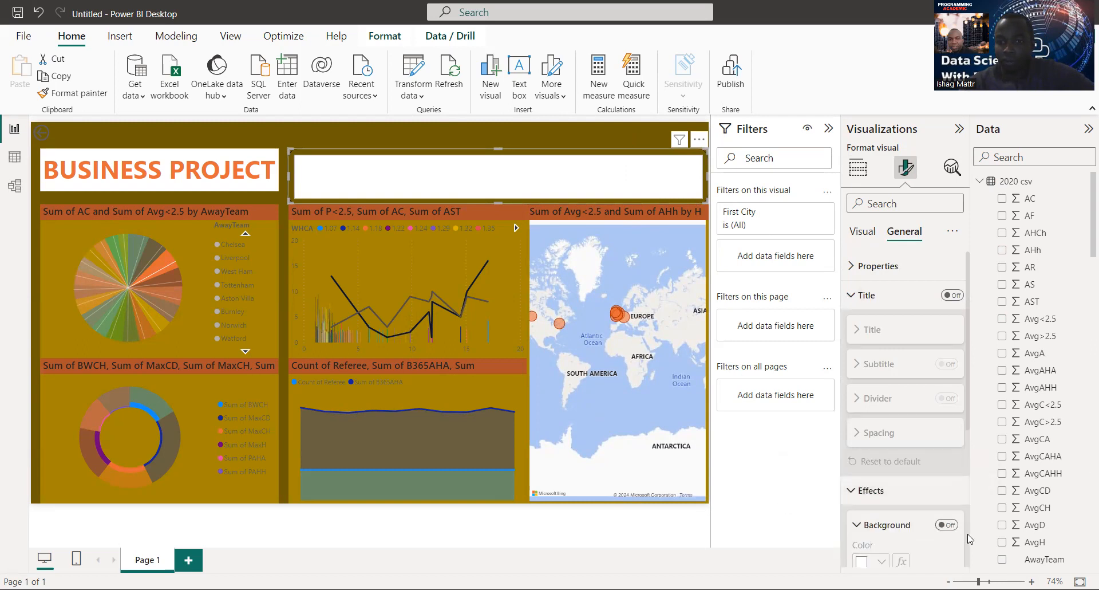
scroll(969, 539, down, 5)
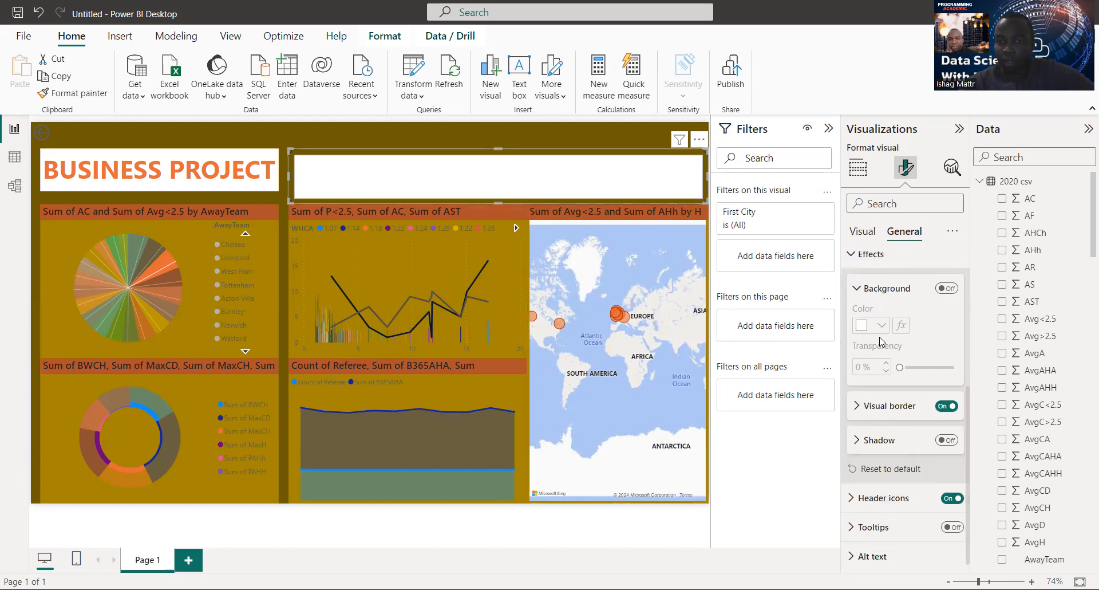
click(948, 288)
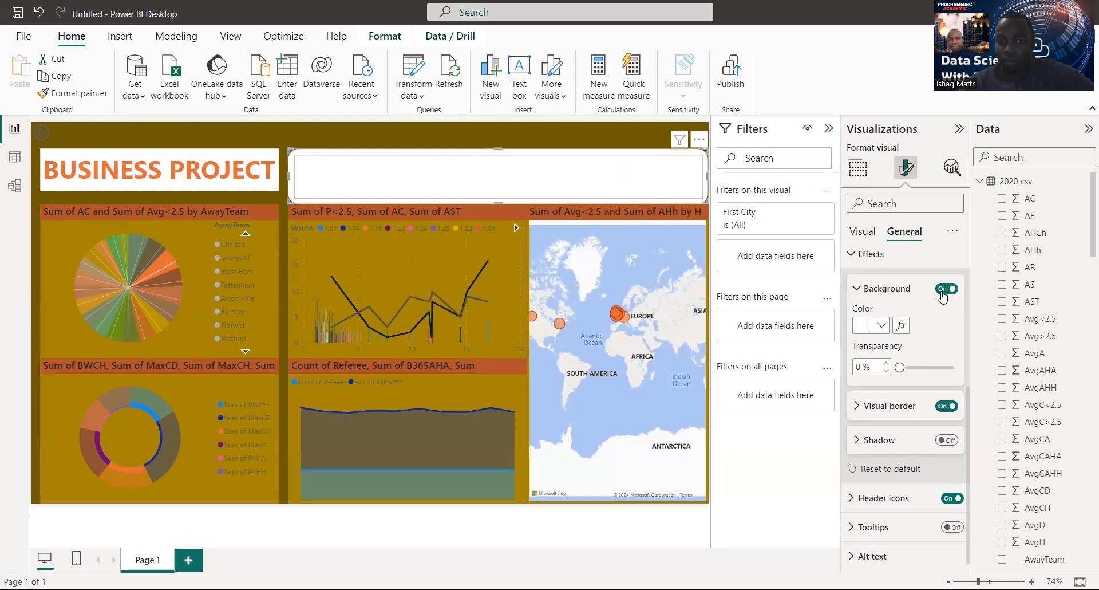
click(863, 326)
click(894, 267)
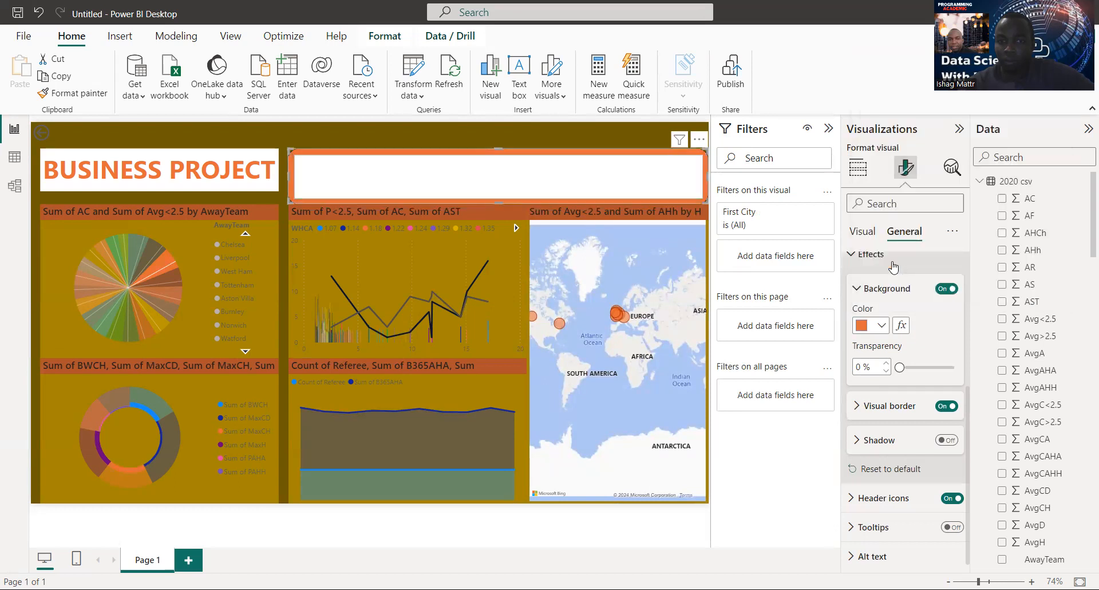
click(947, 289)
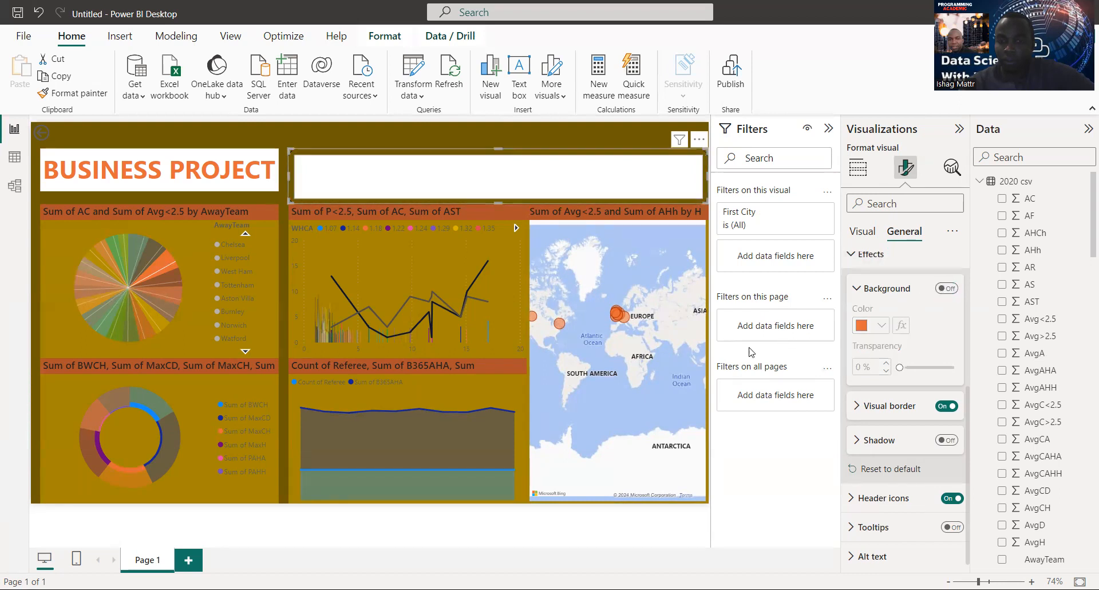
Step: Set the transparency of the map's background to 1%
click(622, 377)
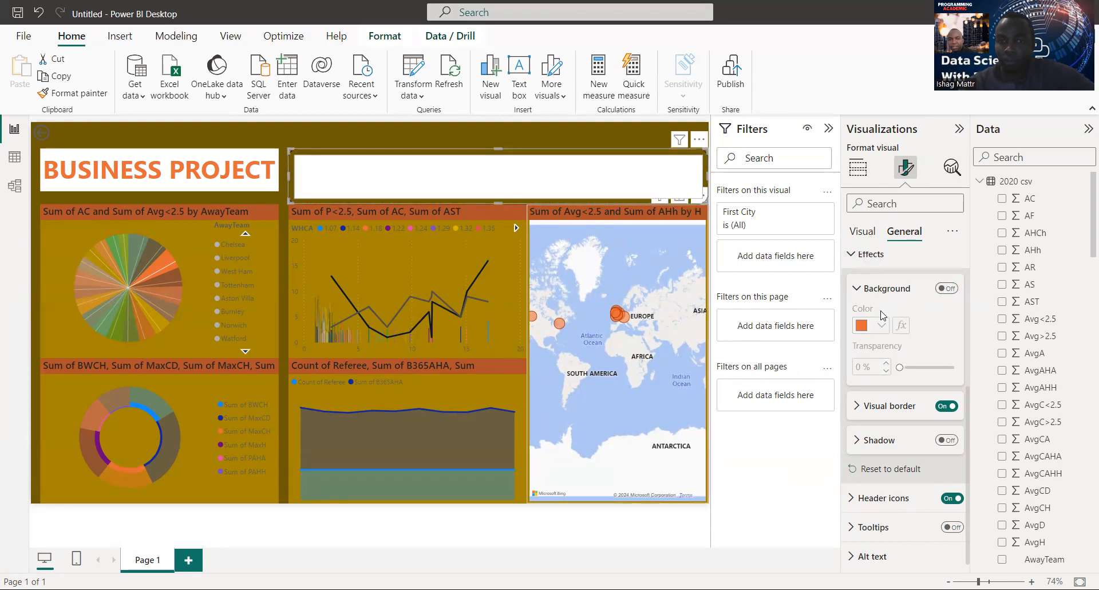
click(906, 235)
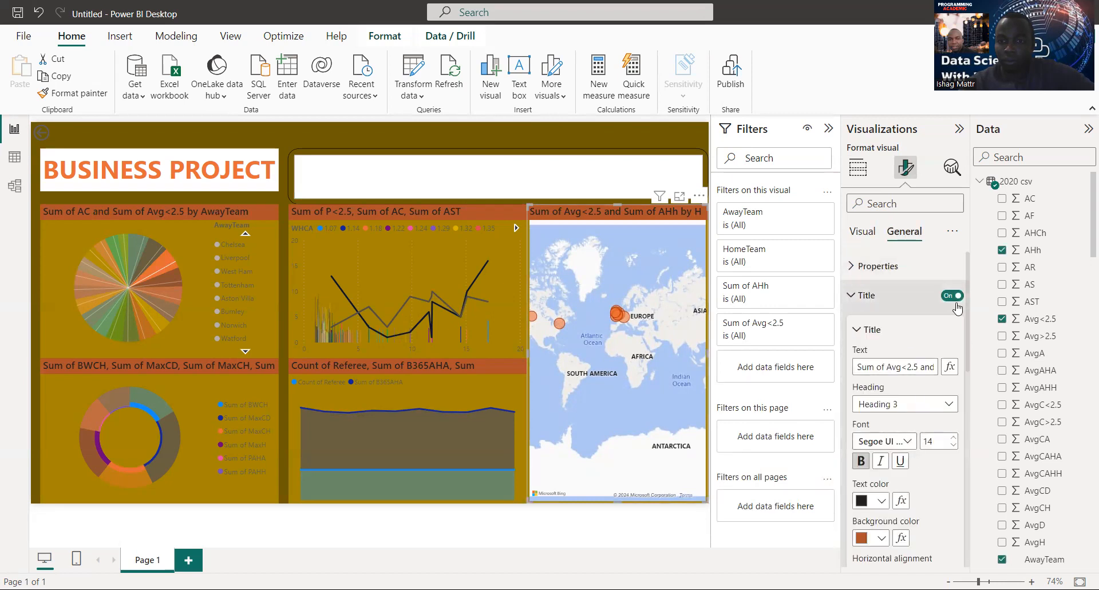
click(893, 305)
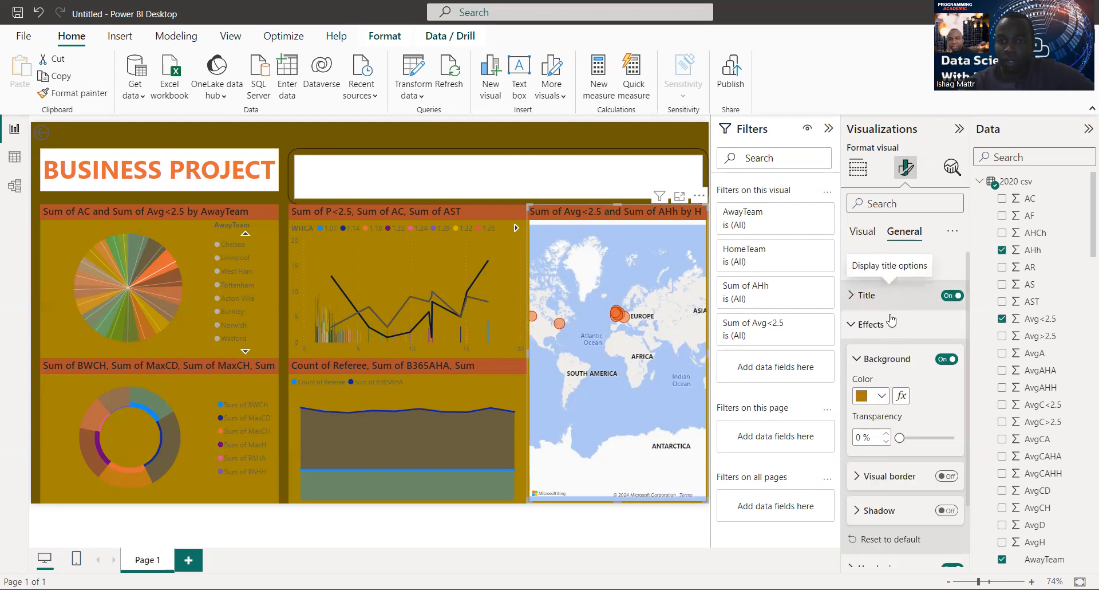
click(880, 325)
click(880, 325)
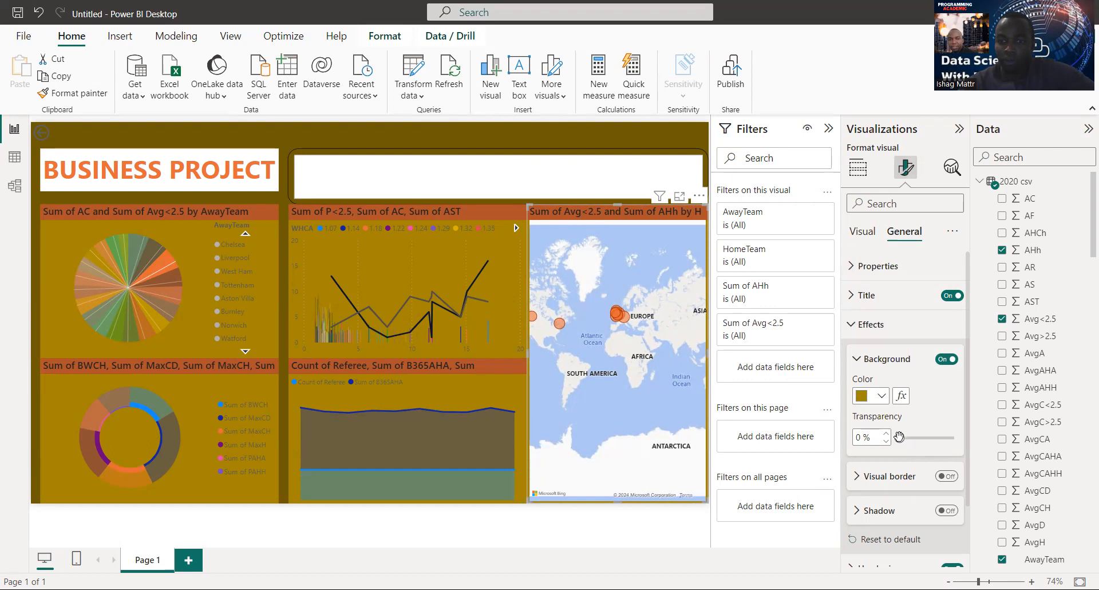
mouse_move(899, 437)
mouse_down()
mouse_move(962, 438)
mouse_move(899, 438)
mouse_up()
scroll(966, 516, down, 2)
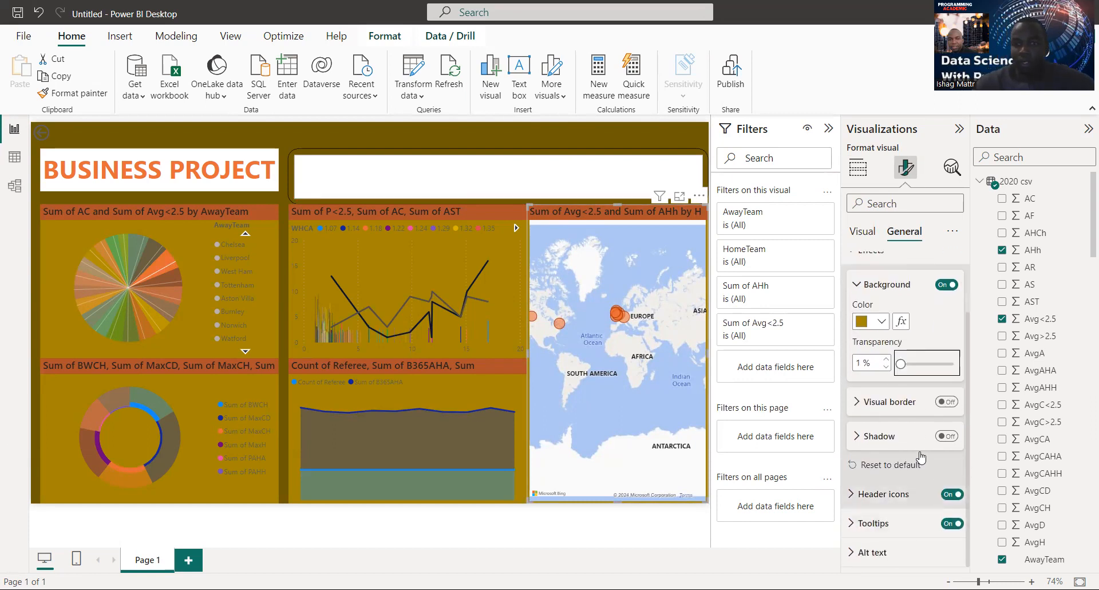
Step: Examine the map's bubble settings, including the range scaling options, size and colors
click(870, 233)
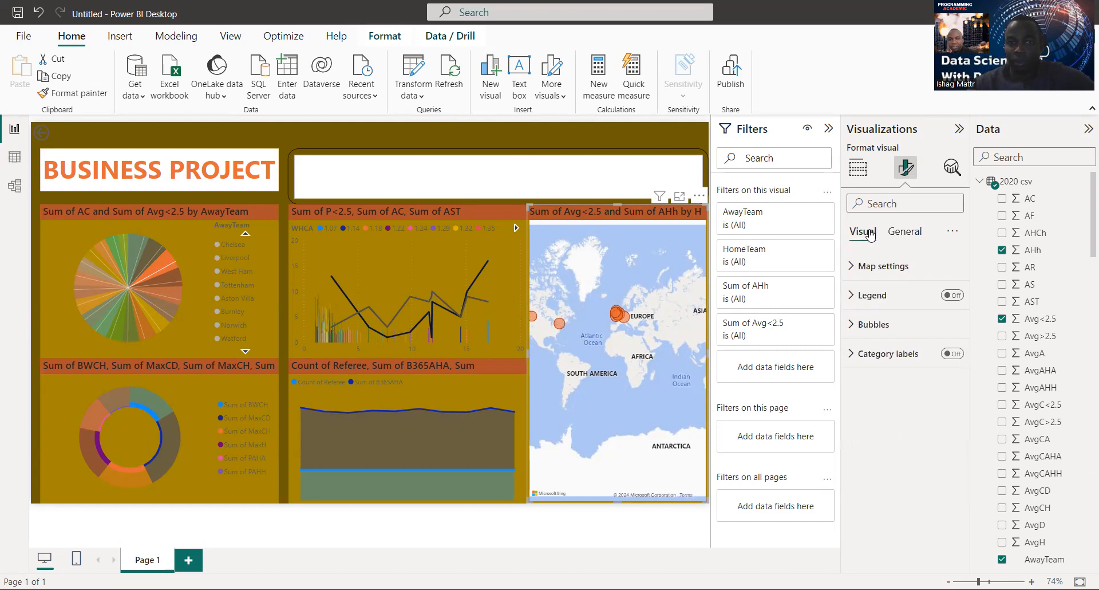
click(858, 326)
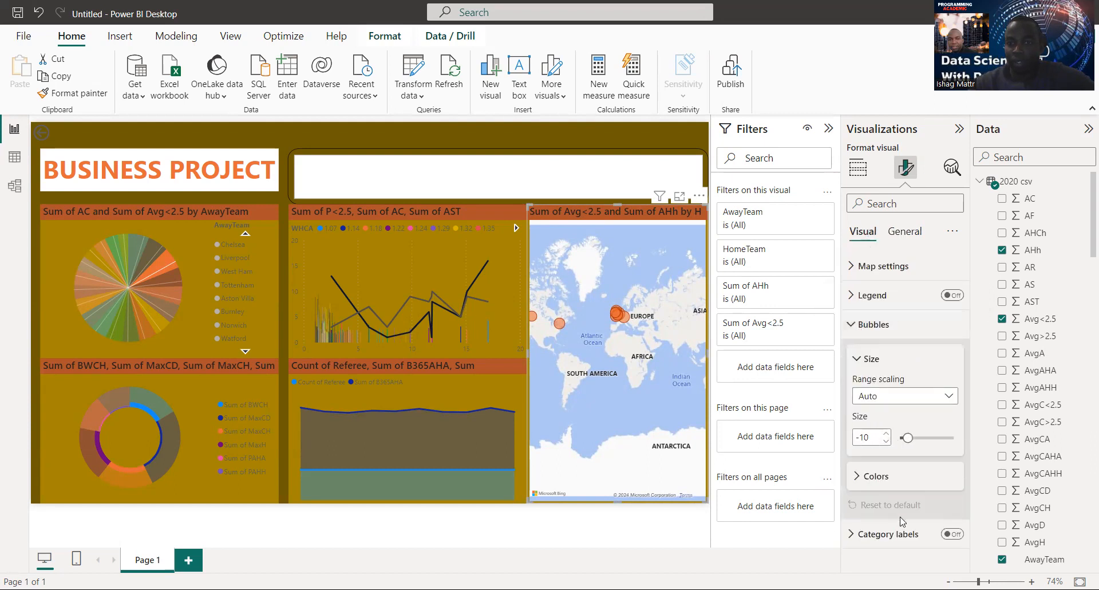
click(929, 396)
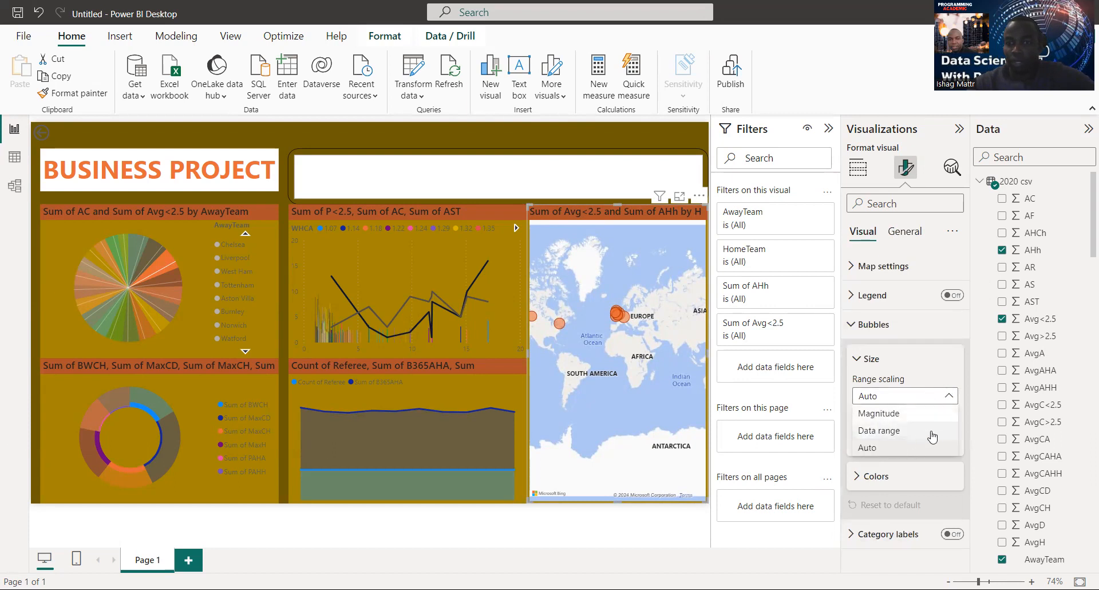
click(949, 395)
click(949, 395)
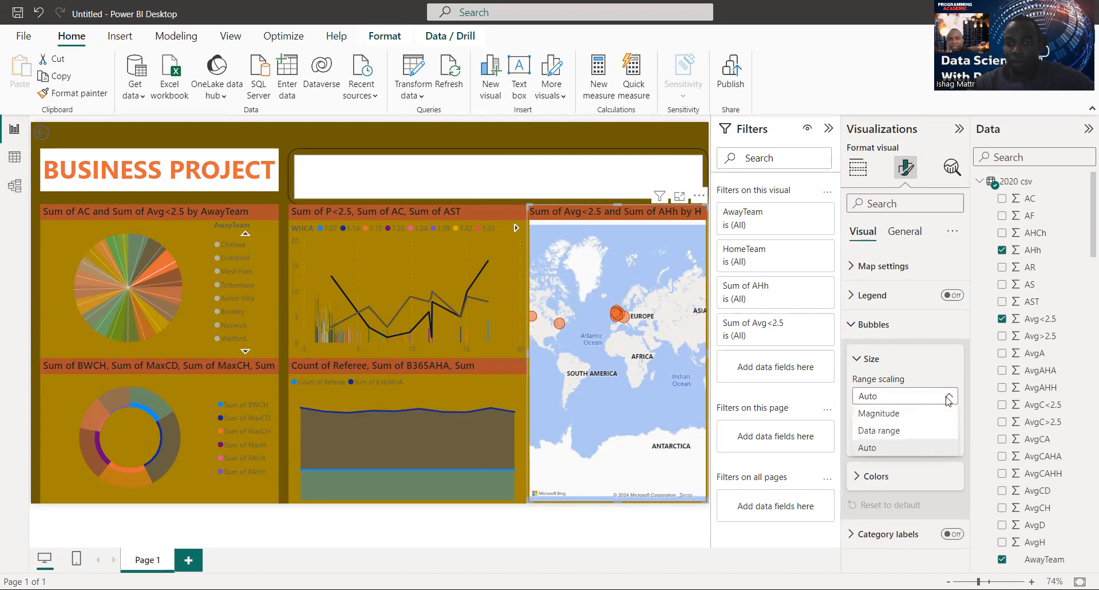
click(857, 479)
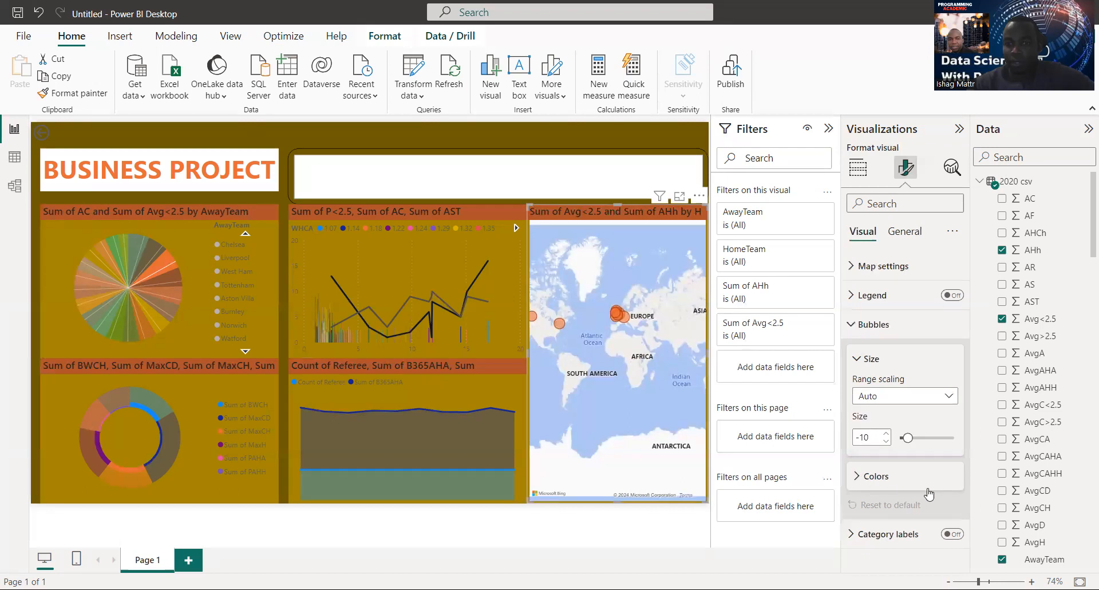
click(859, 477)
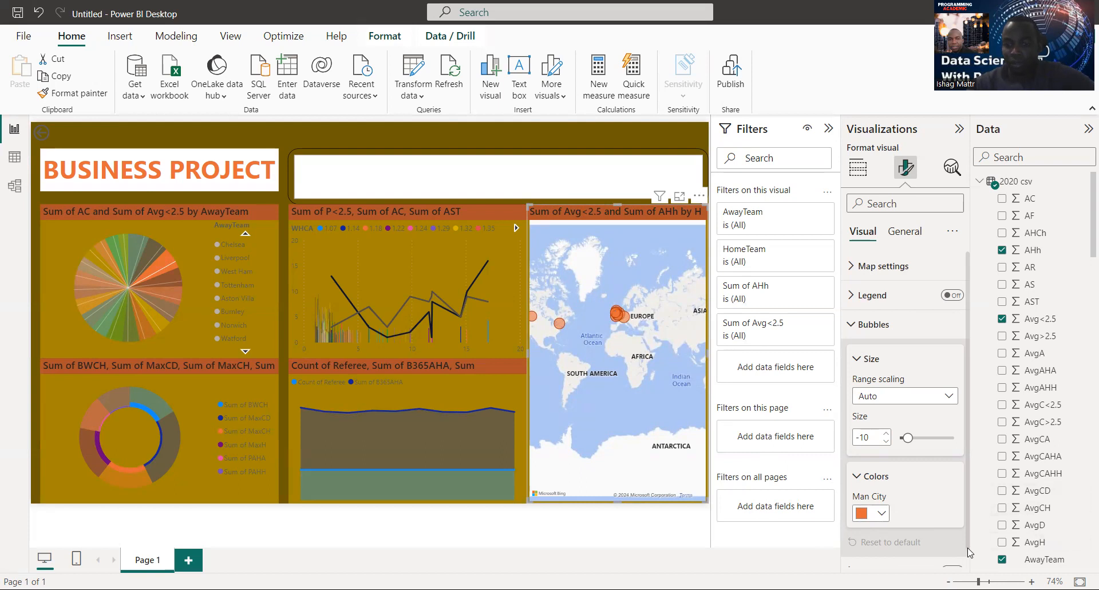
key(Tab)
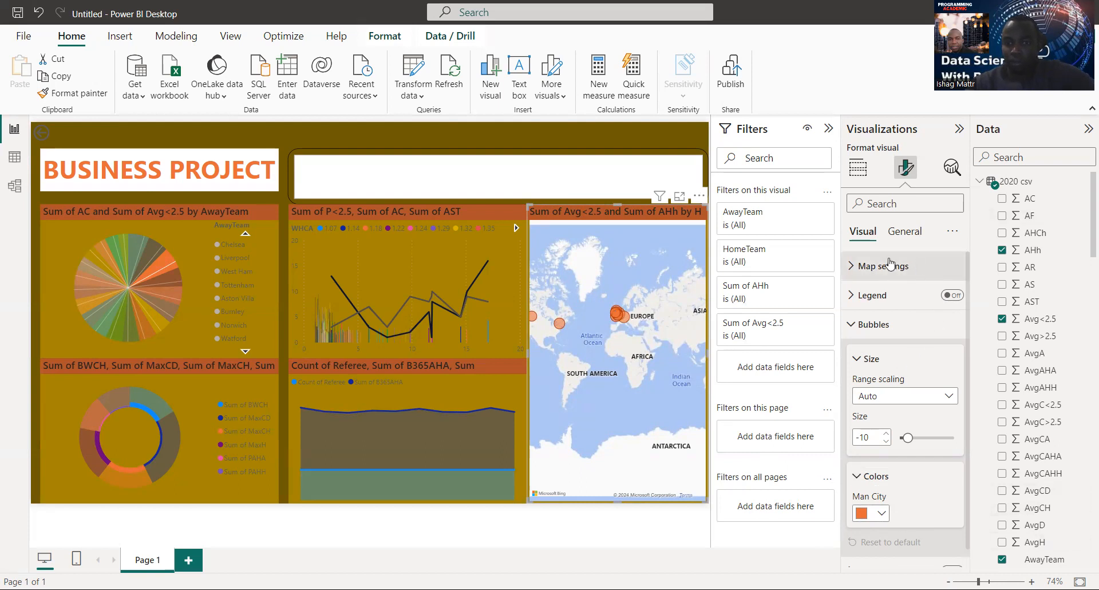
Step: Change the map's style to Aerial, trying Dark first, and deselect the map
click(890, 266)
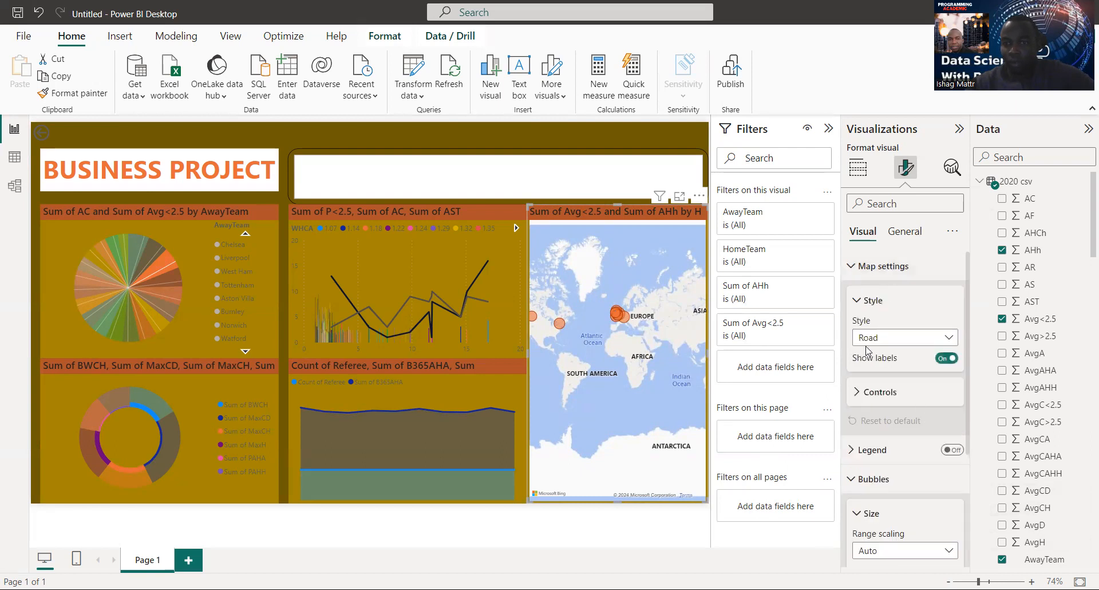
click(951, 339)
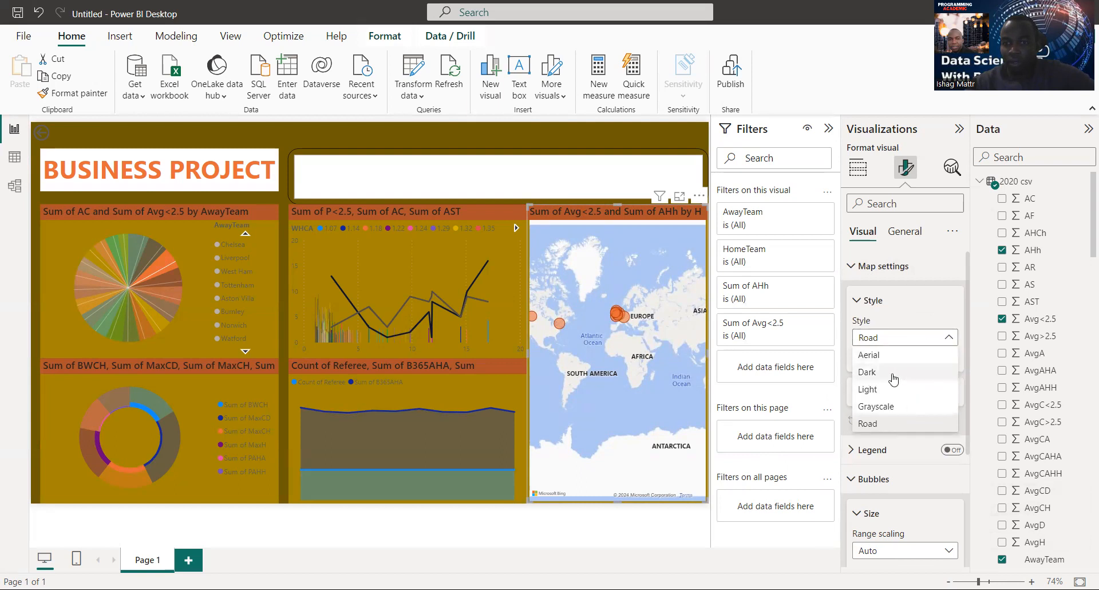
key(Escape)
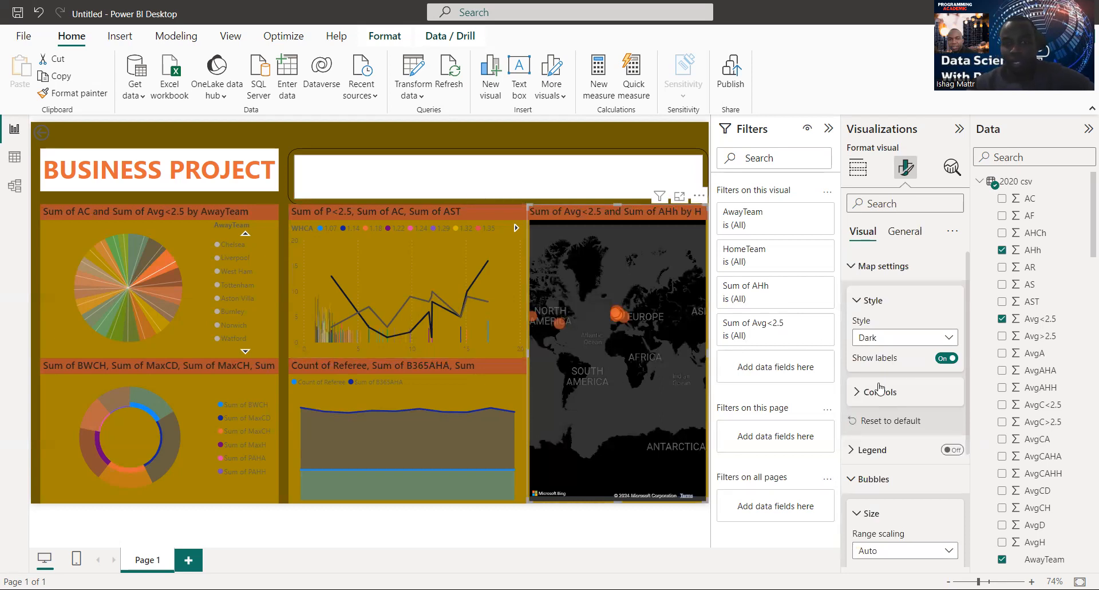
click(952, 339)
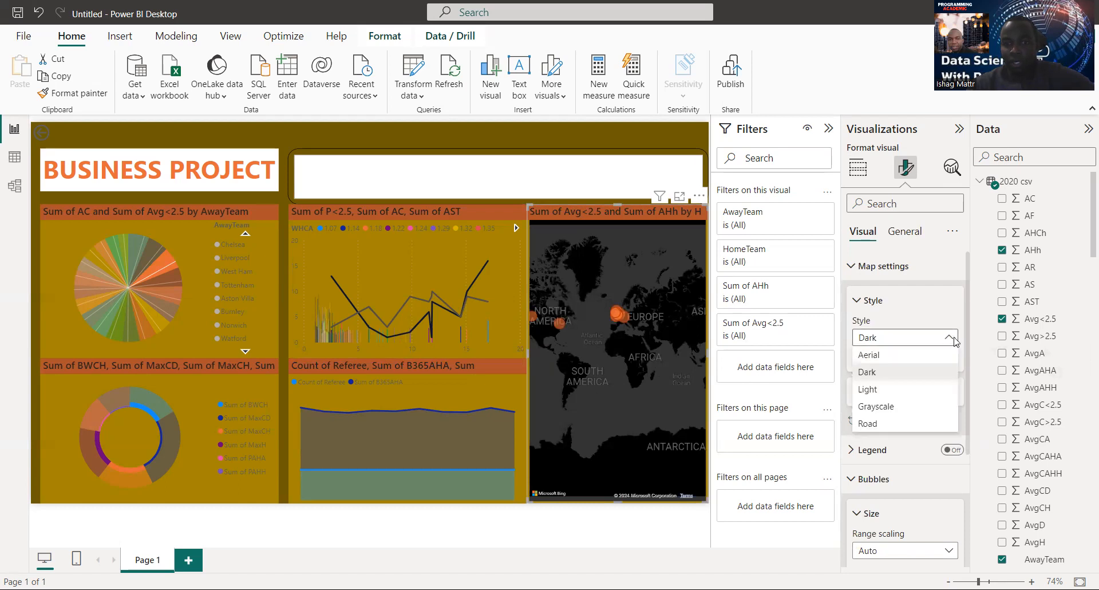
click(891, 371)
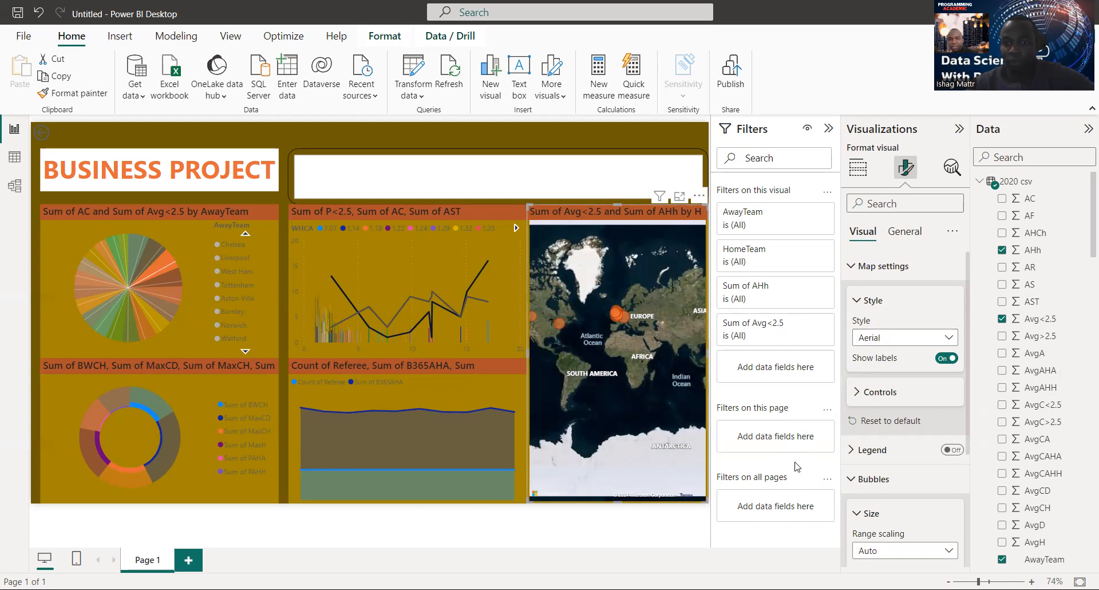
scroll(972, 489, down, 3)
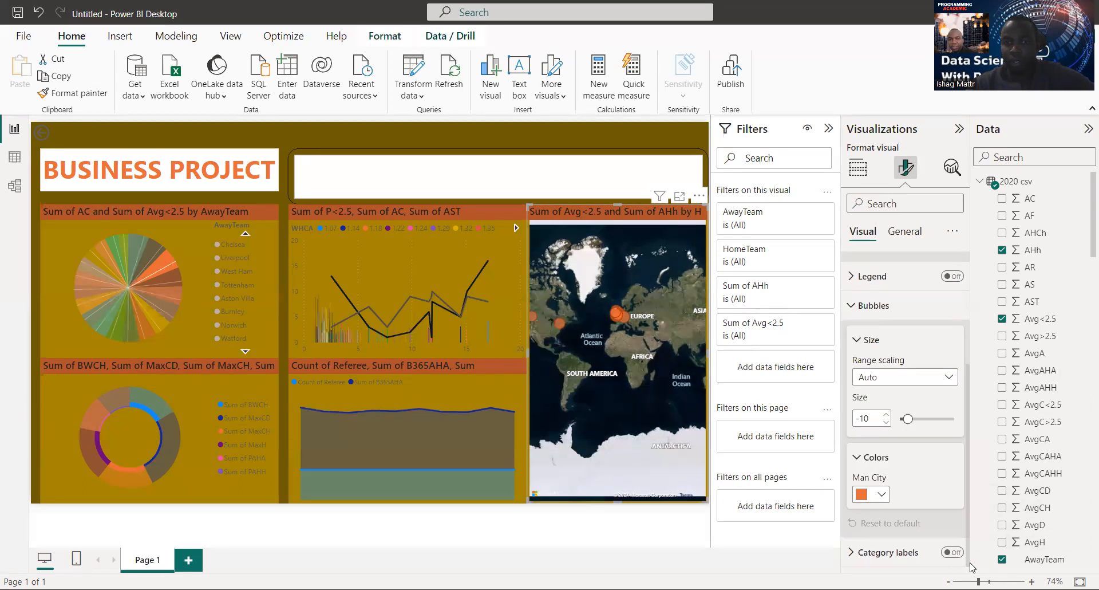
click(559, 129)
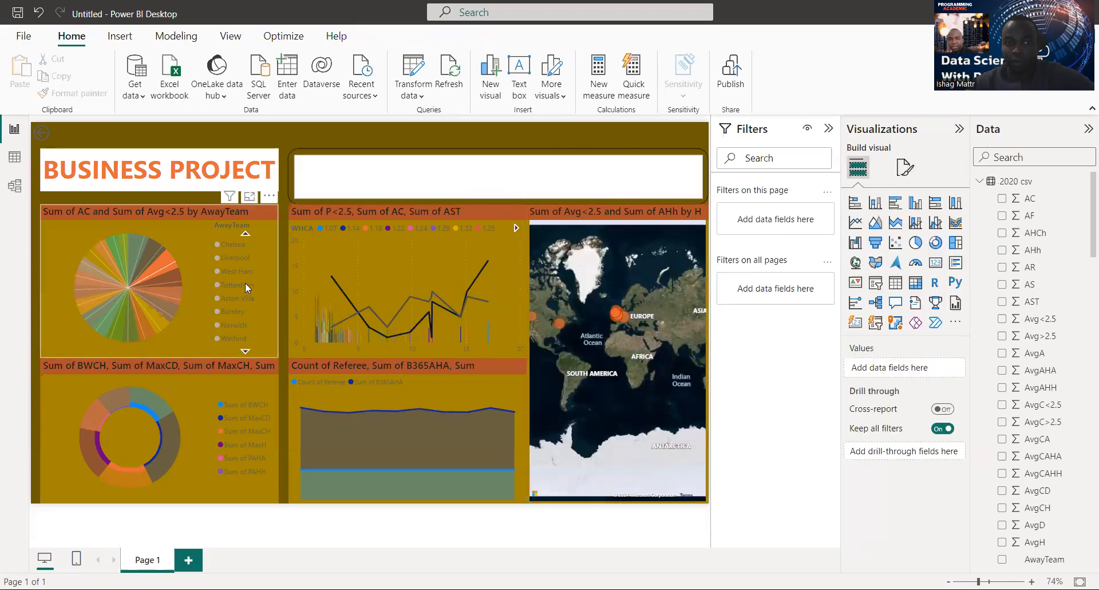
Step: Test the dashboard's cross-filtering by selecting Tottenham, Bournemouth and Aston Villa in the AwayTeam pie chart
click(426, 140)
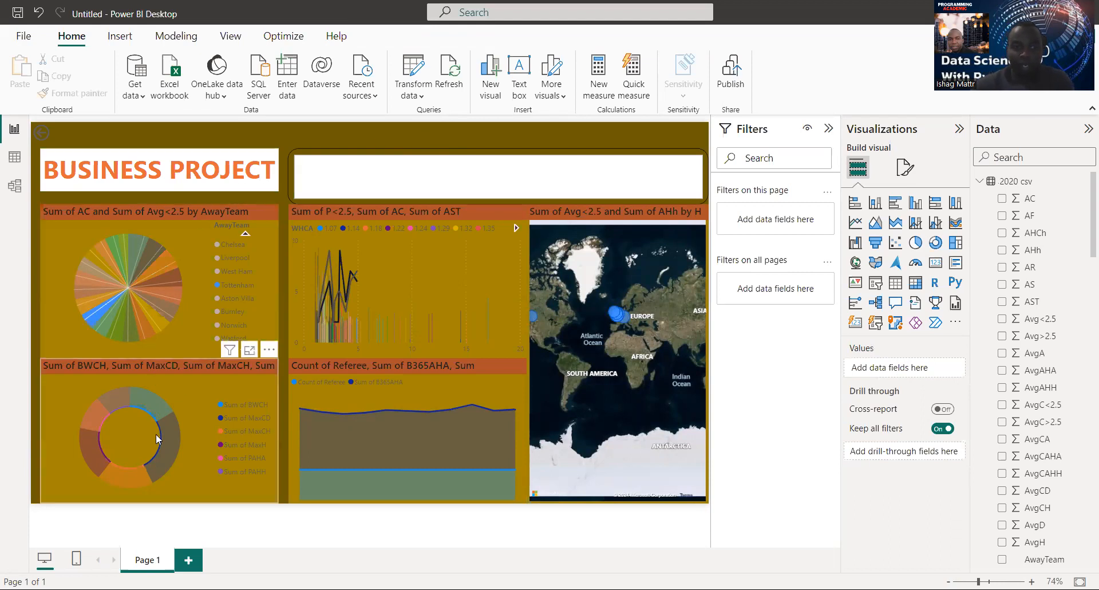
click(164, 304)
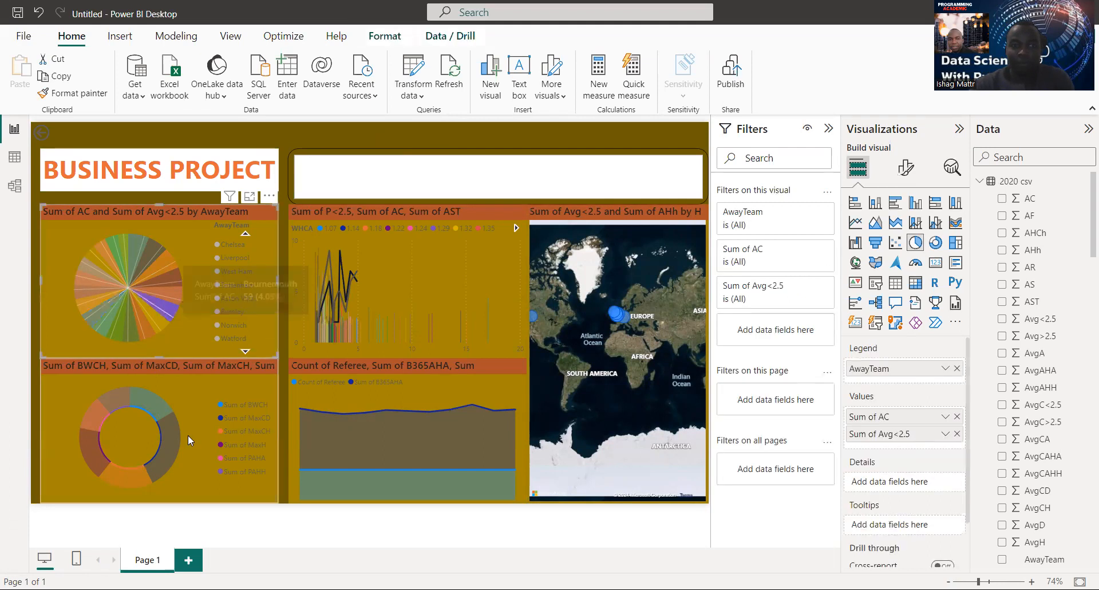
click(190, 435)
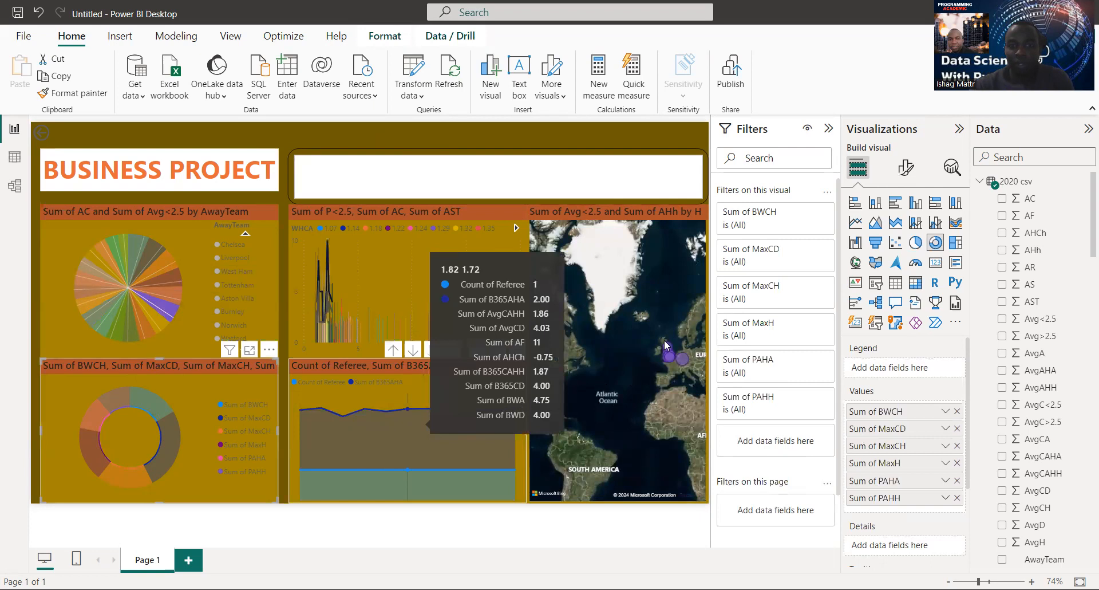
click(410, 423)
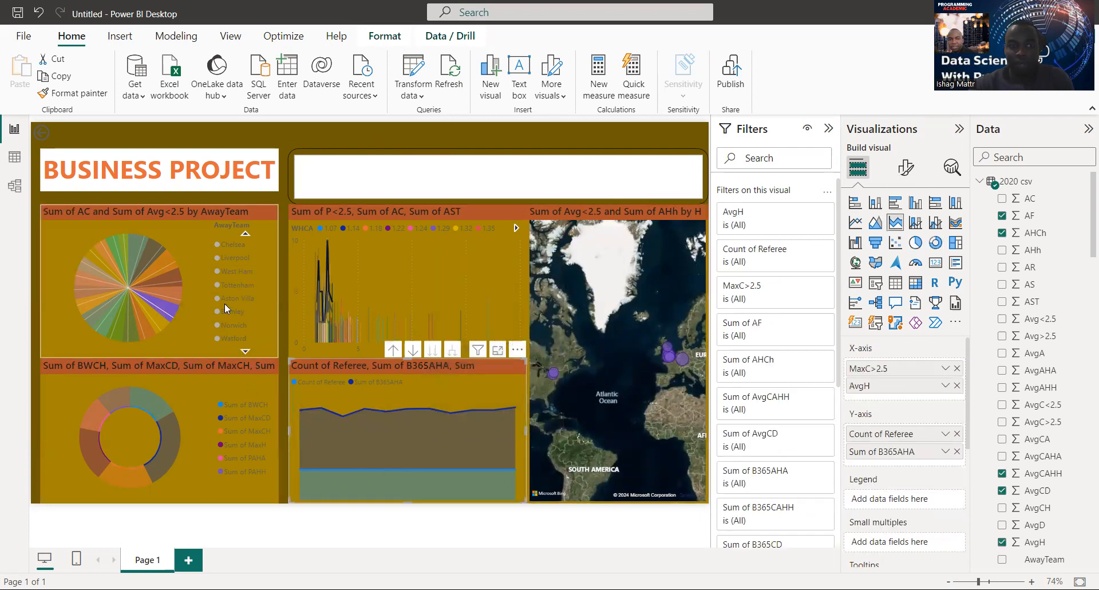
click(226, 289)
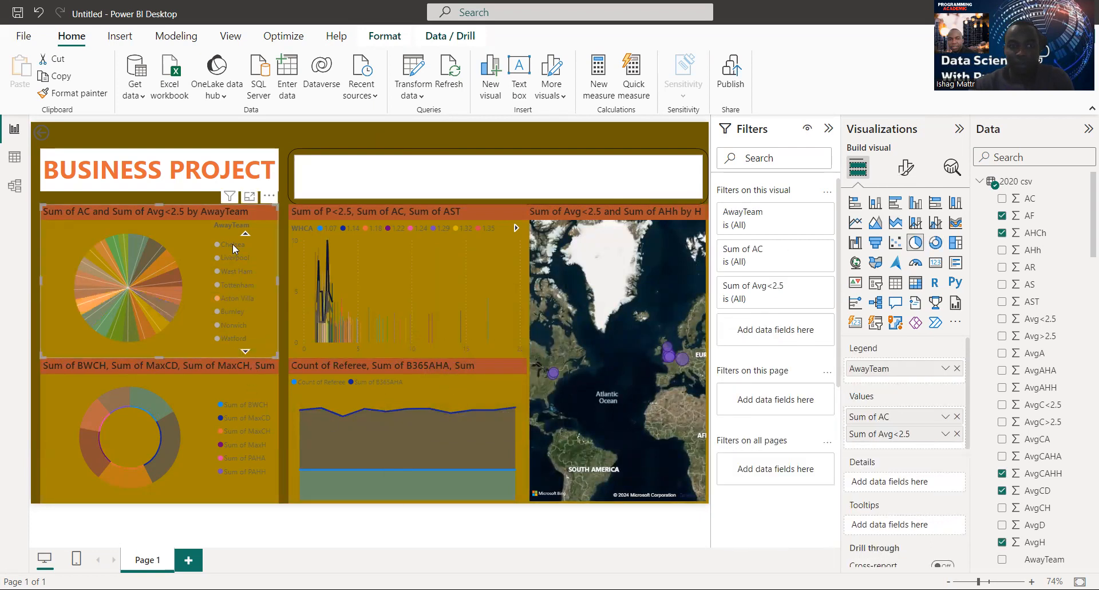
click(207, 409)
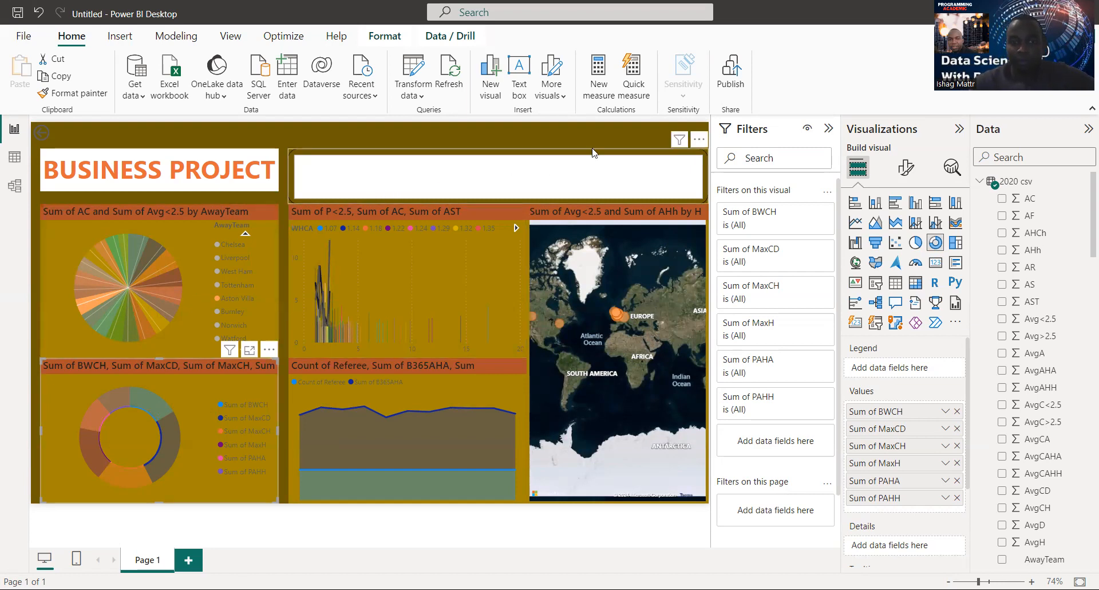
Step: Remove the empty card beside the BUSINESS PROJECT title
click(700, 141)
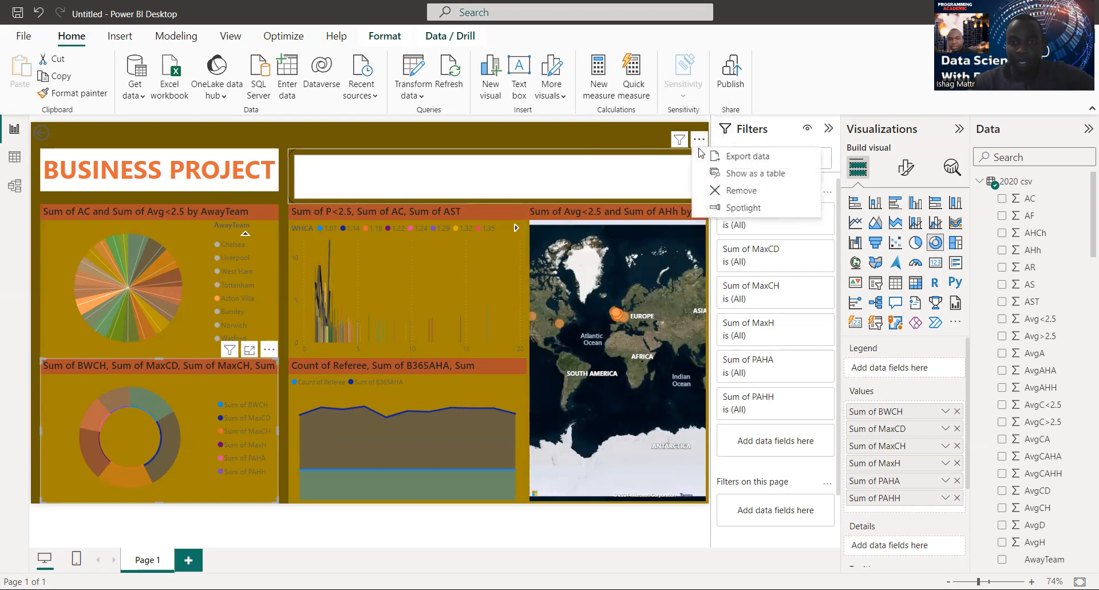
click(743, 190)
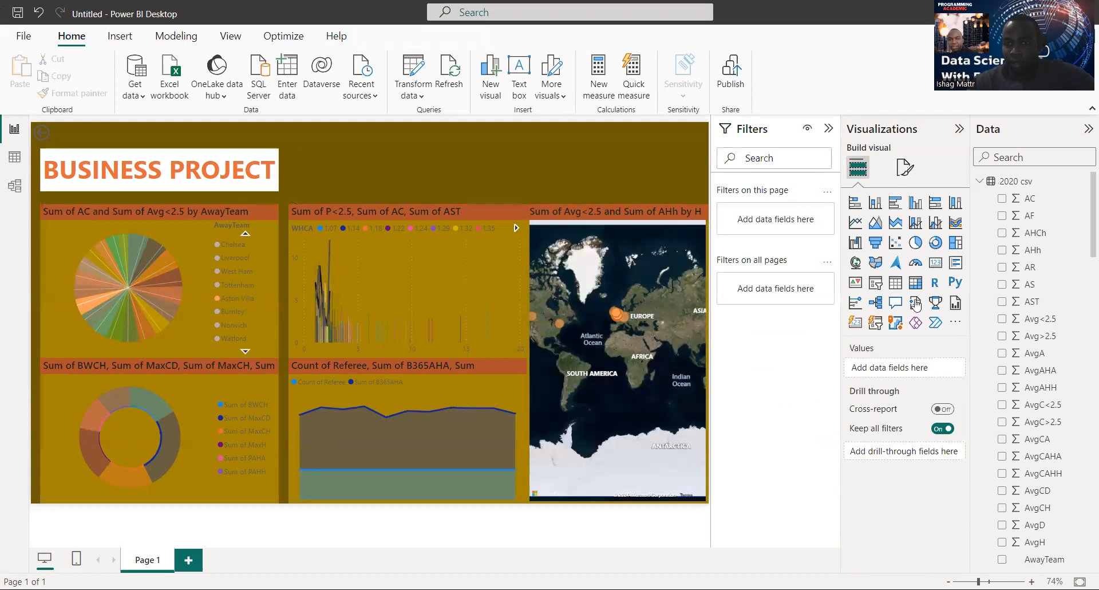
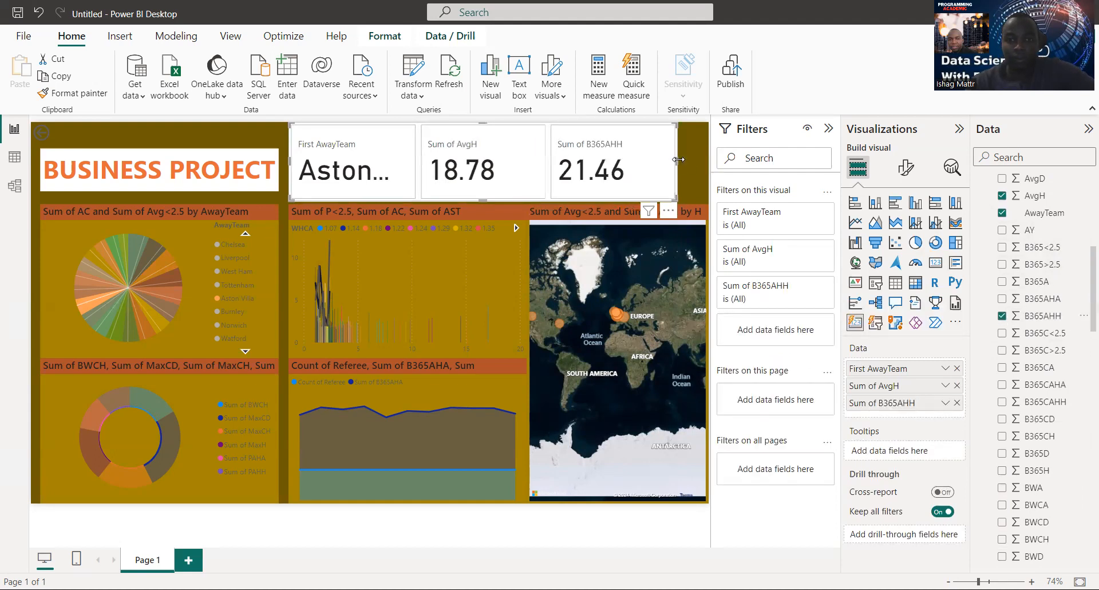
Step: Resize the three-value card visual to fill the header space beside the BUSINESS PROJECT title, leaving a gap above the charts
drag(678, 159, 701, 165)
mouse_move(494, 125)
mouse_down()
mouse_move(498, 151)
mouse_move(500, 137)
mouse_up()
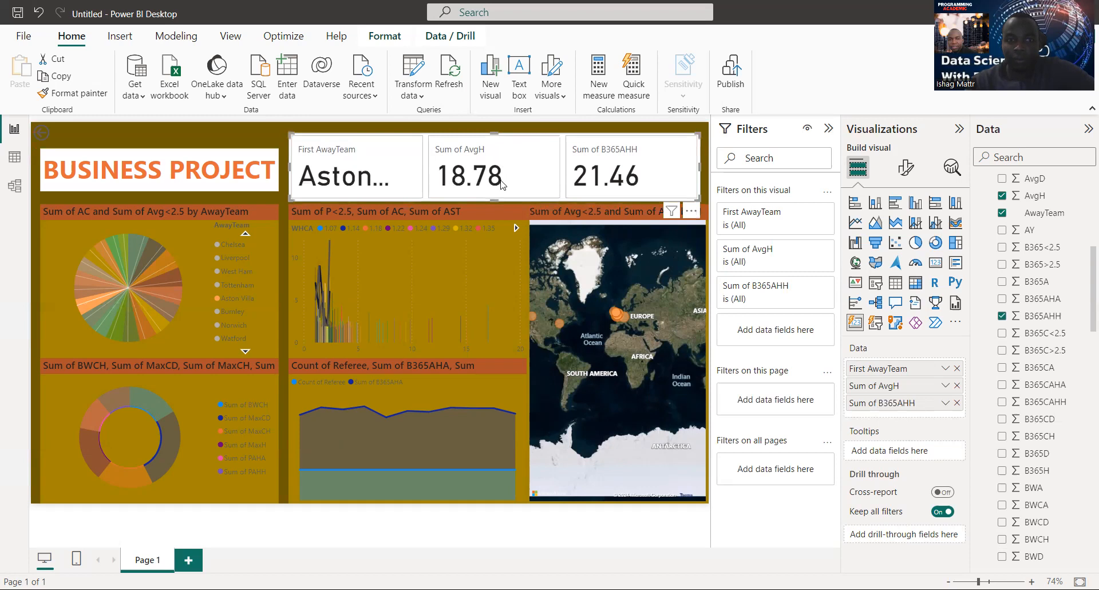
mouse_move(500, 179)
mouse_down()
mouse_move(494, 169)
mouse_move(500, 183)
mouse_up()
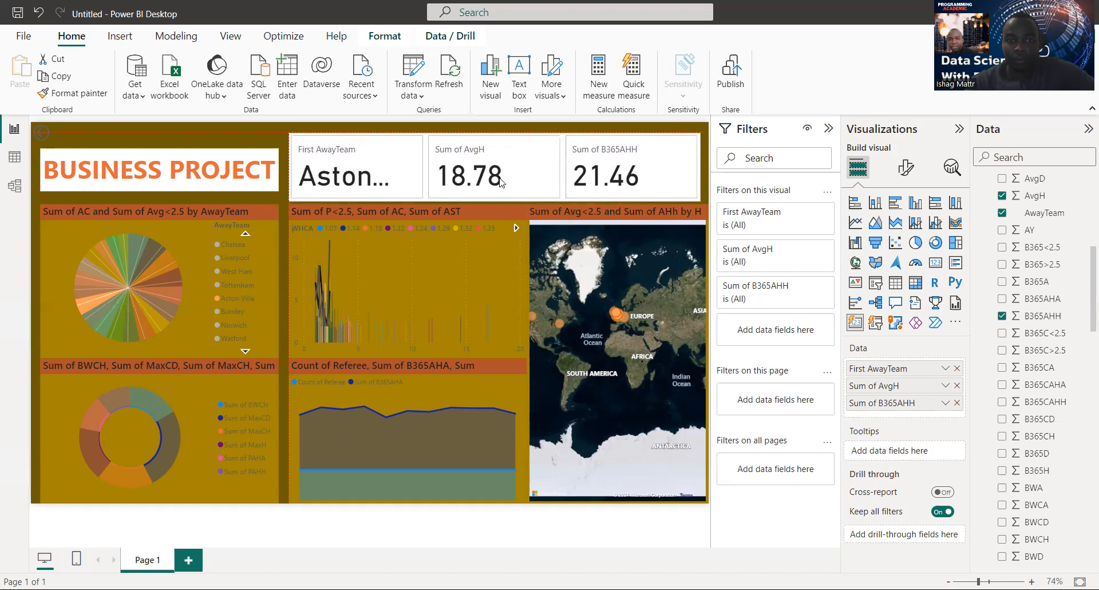
drag(500, 182, 499, 182)
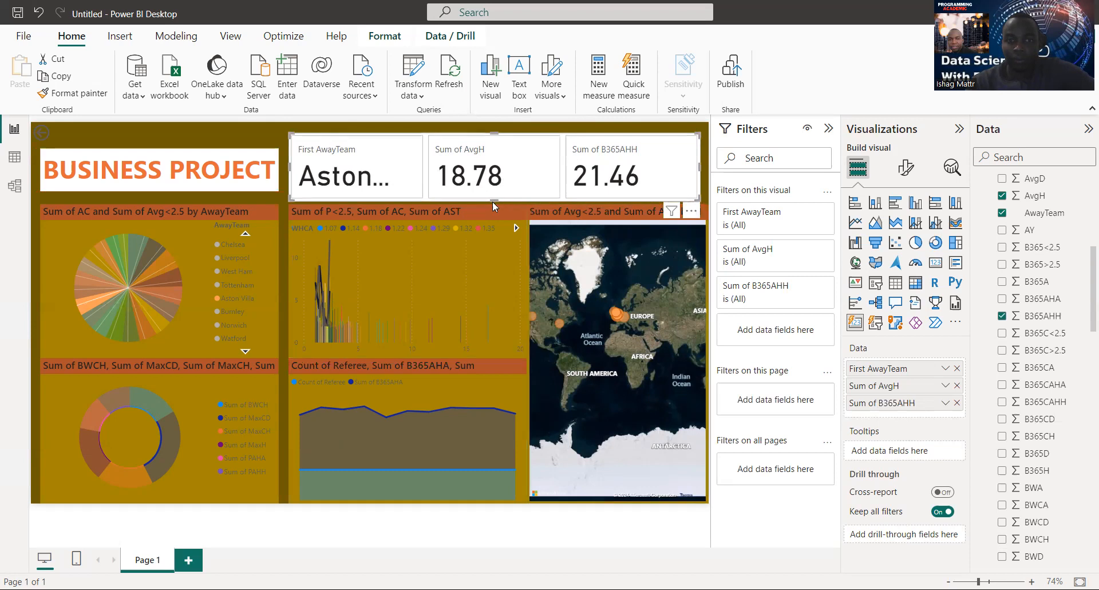
drag(497, 201, 497, 193)
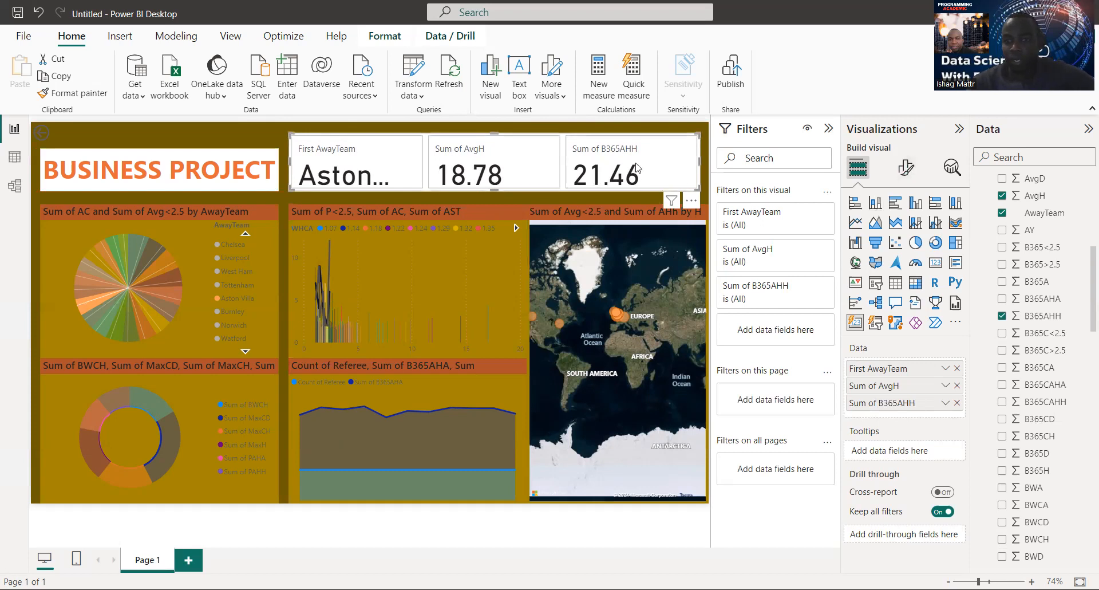
Step: Set the card visual's background color to the orange used in the BUSINESS PROJECT title, keeping the background enabled
click(906, 174)
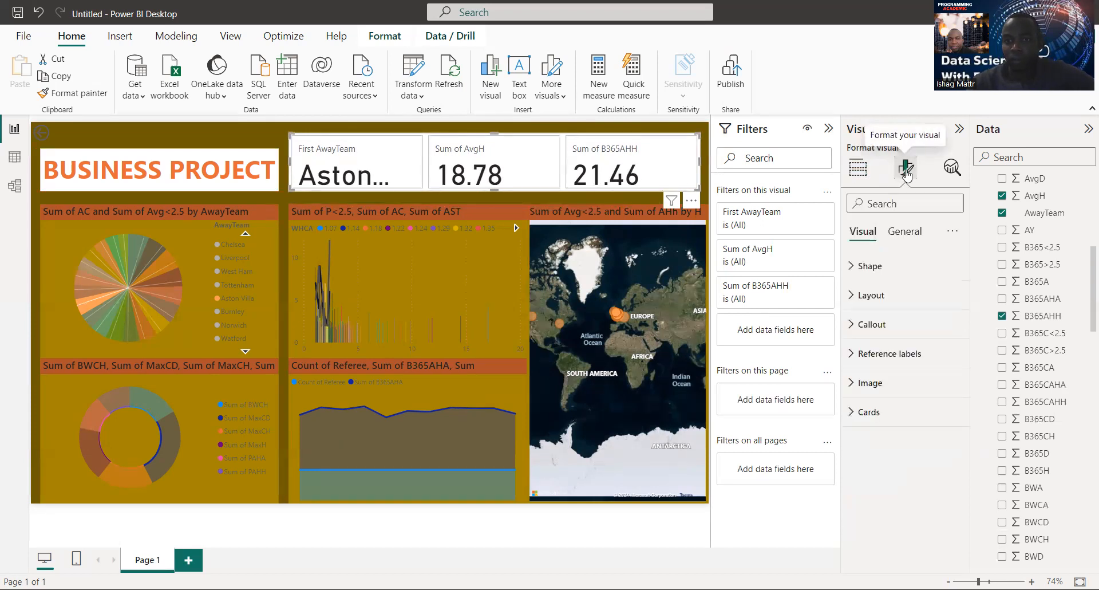
click(911, 232)
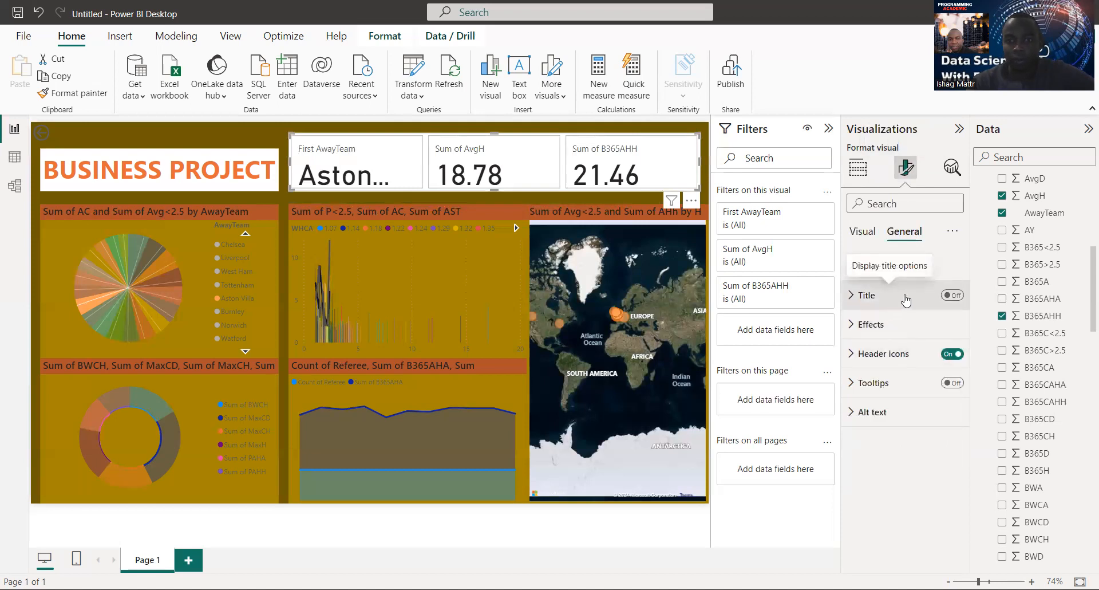
click(893, 331)
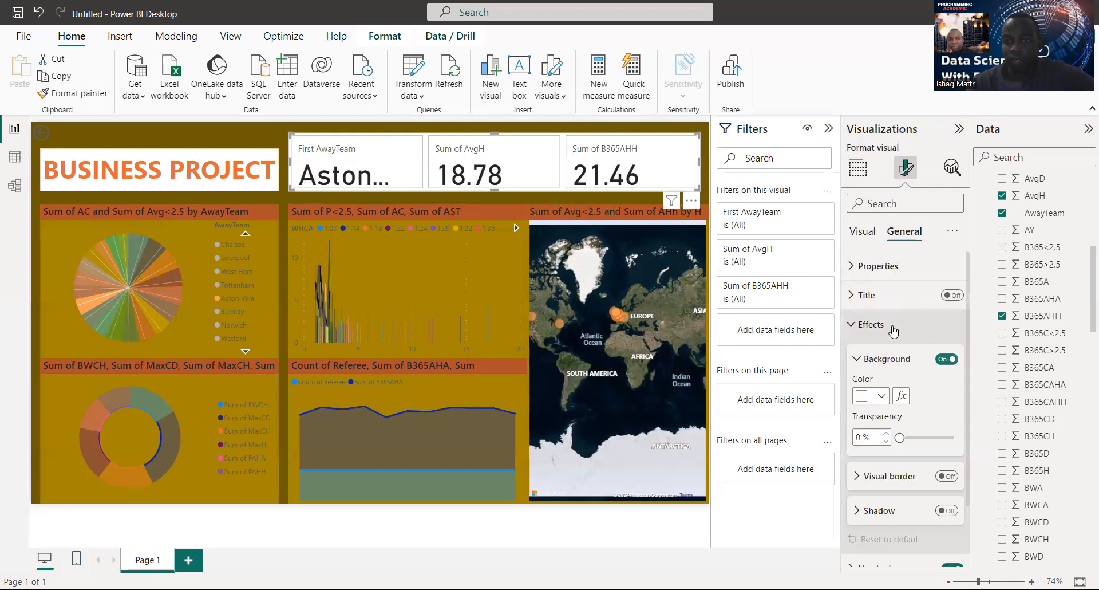
click(946, 360)
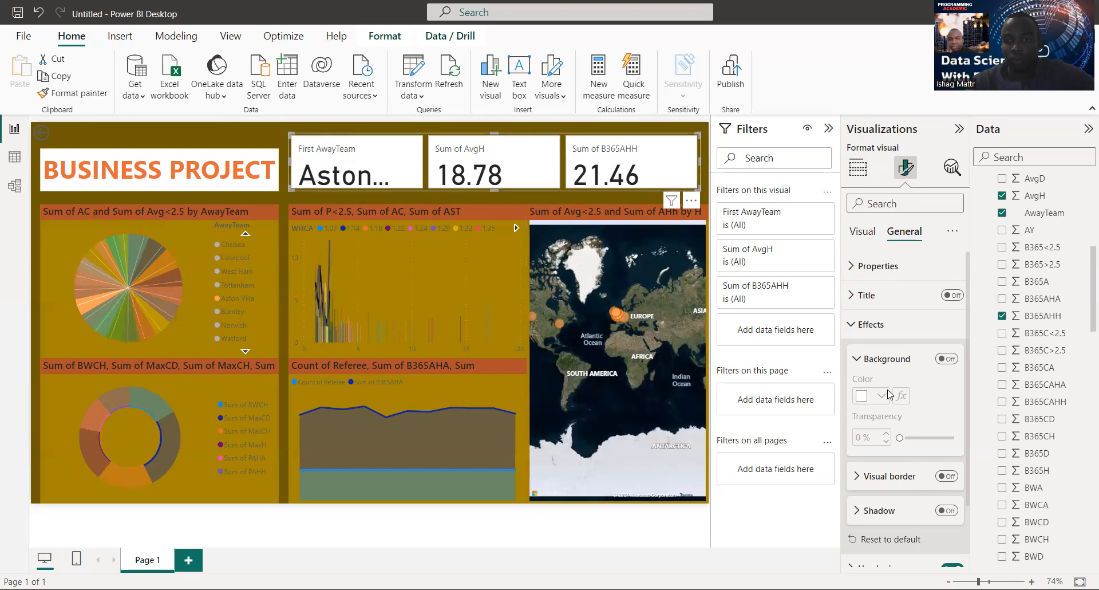
click(948, 359)
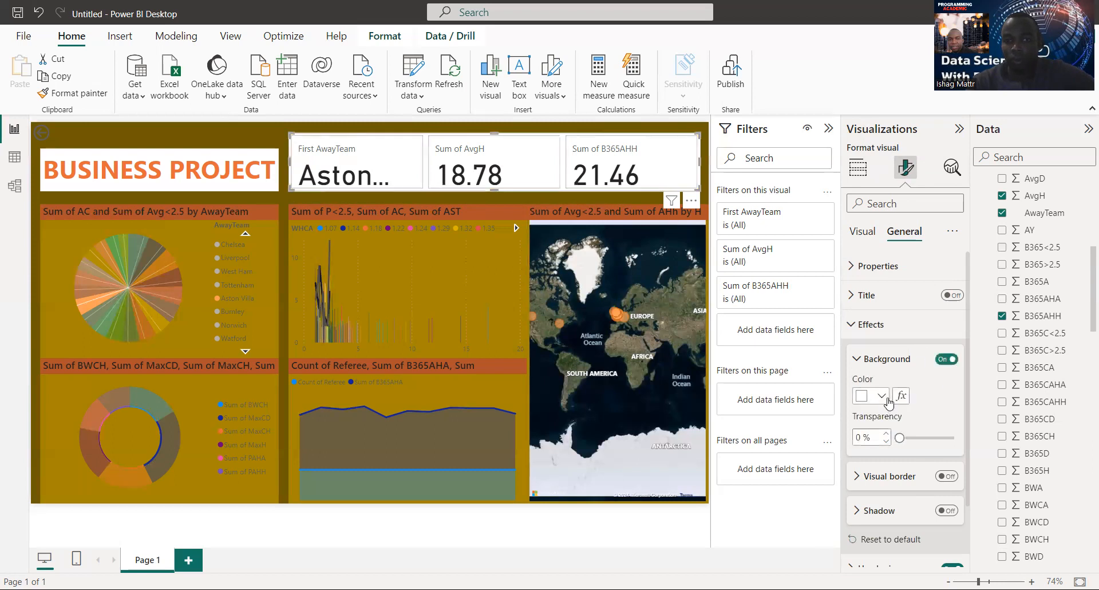
click(884, 397)
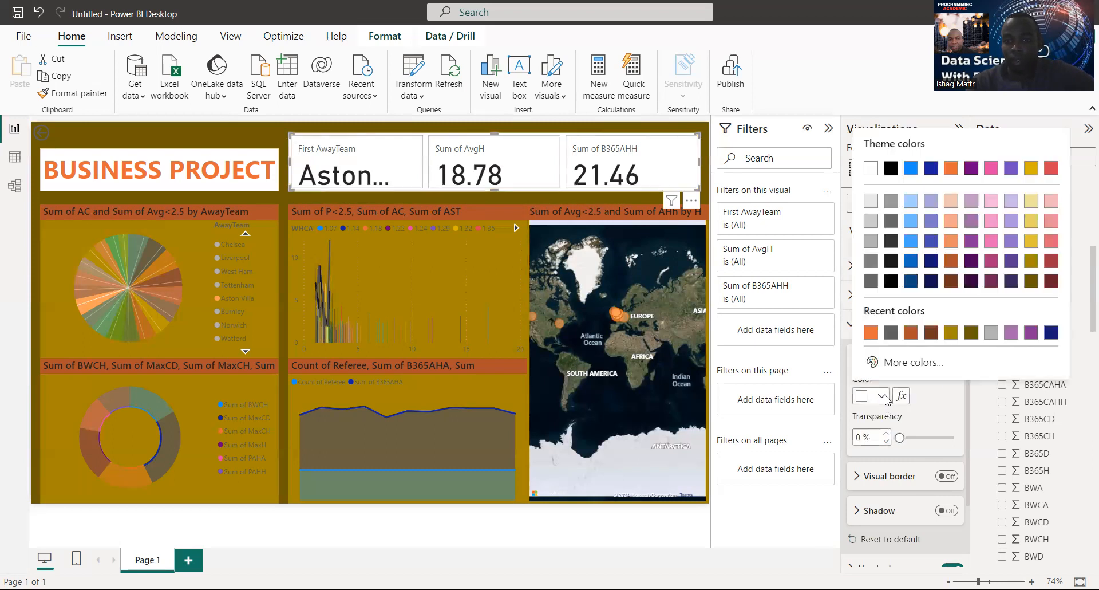
click(871, 332)
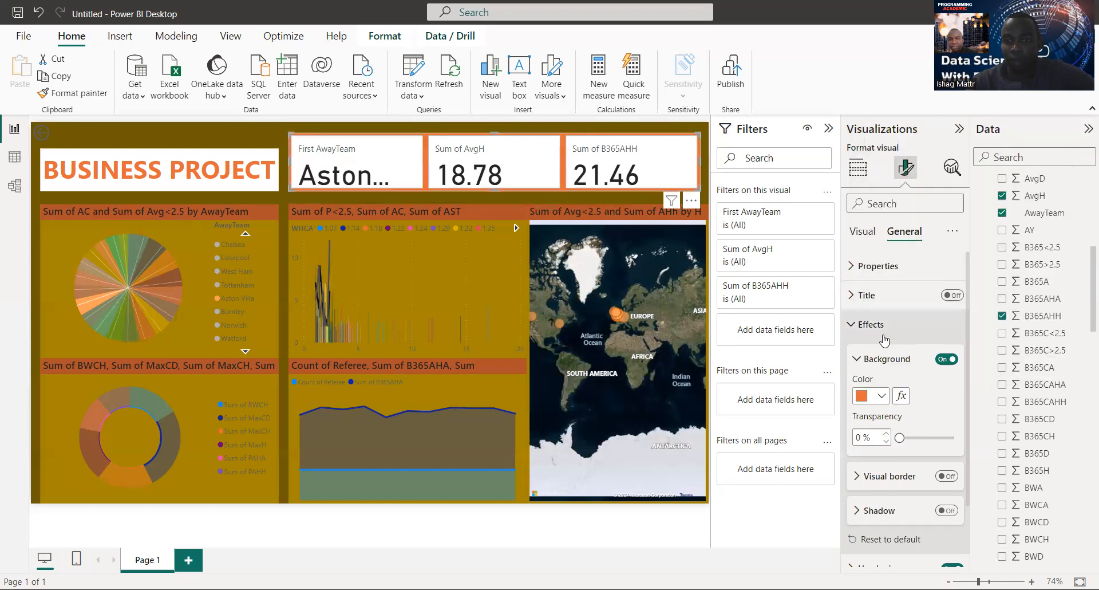
Step: Change the shape of the three cards to Rounded Rectangle
click(908, 304)
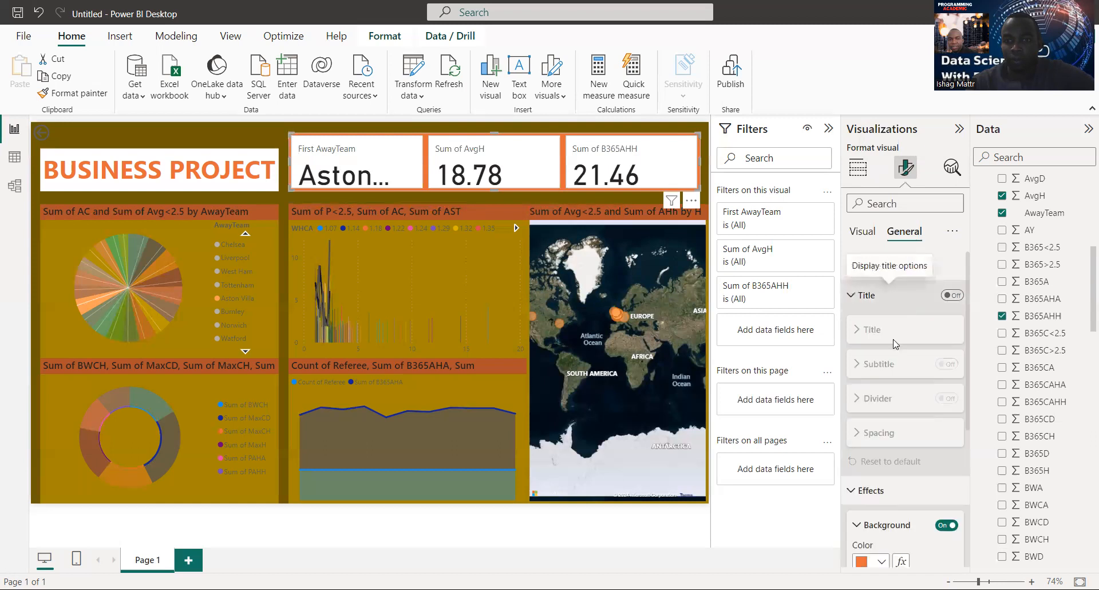
click(871, 234)
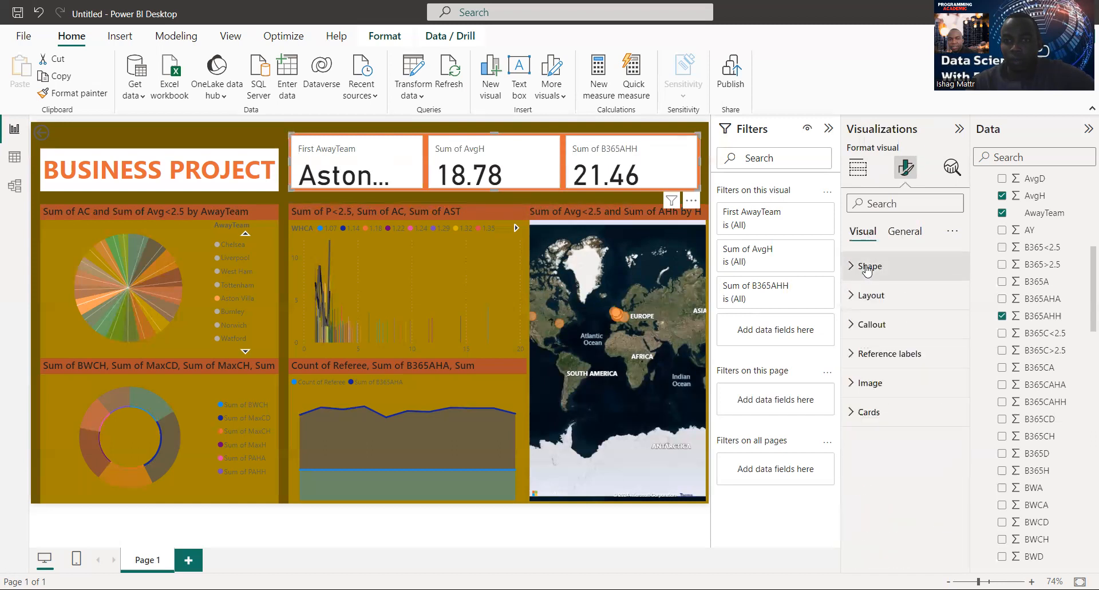
click(864, 270)
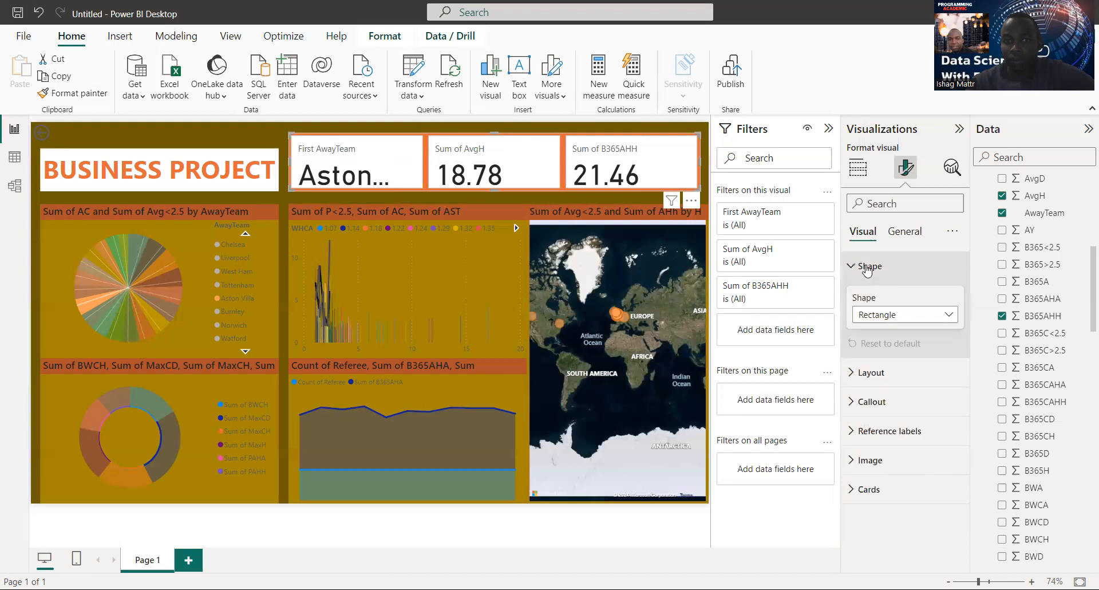
click(949, 320)
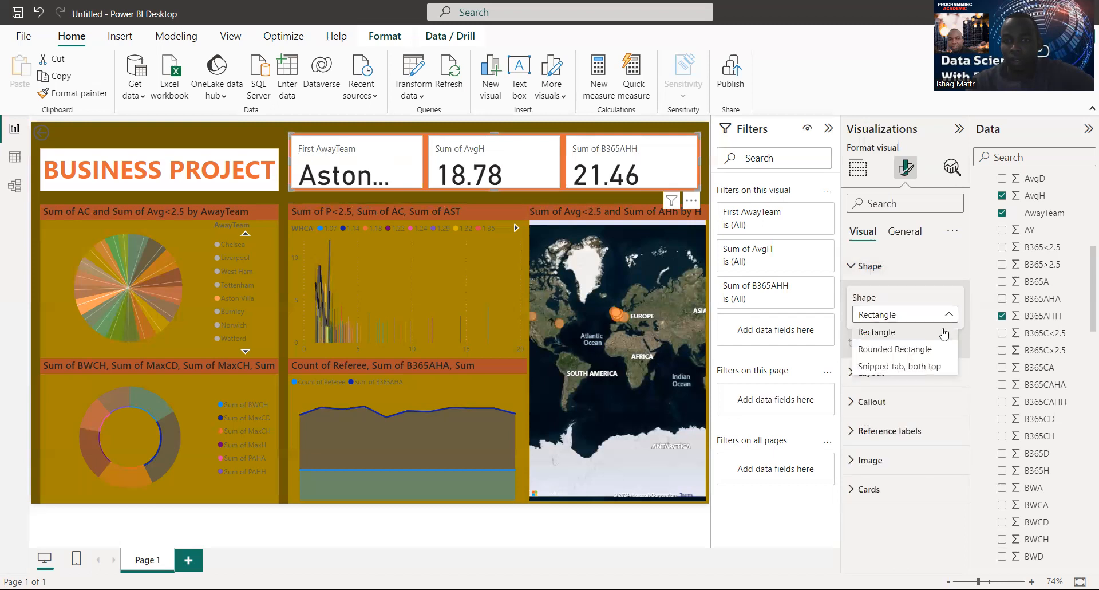
click(912, 350)
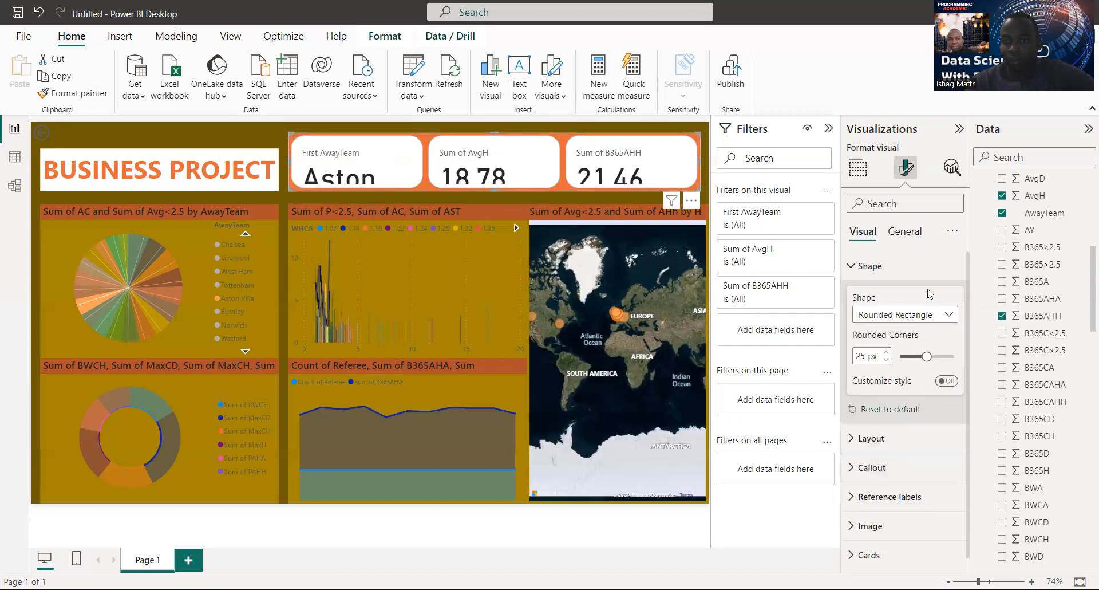
click(853, 267)
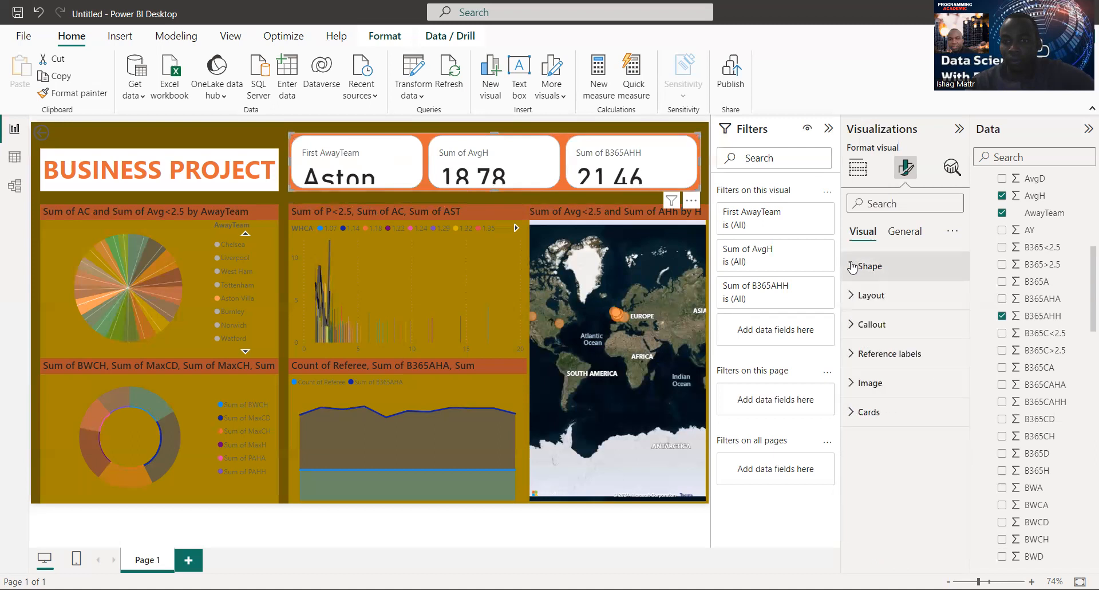
Step: Try the Vertical orientation for the cards' layout and switch back to Horizontal
click(862, 297)
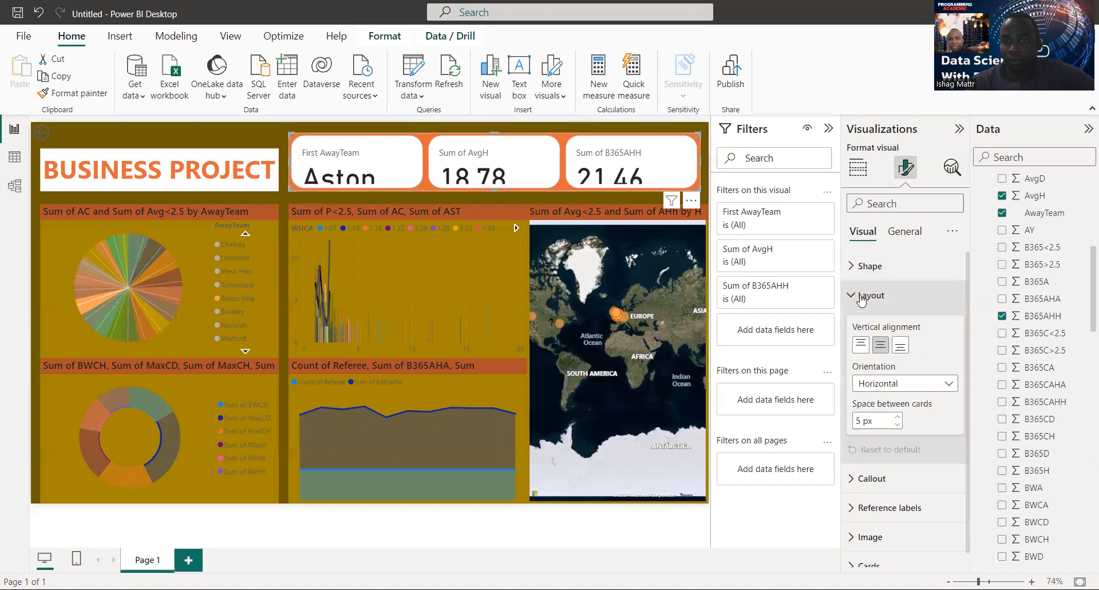
click(947, 387)
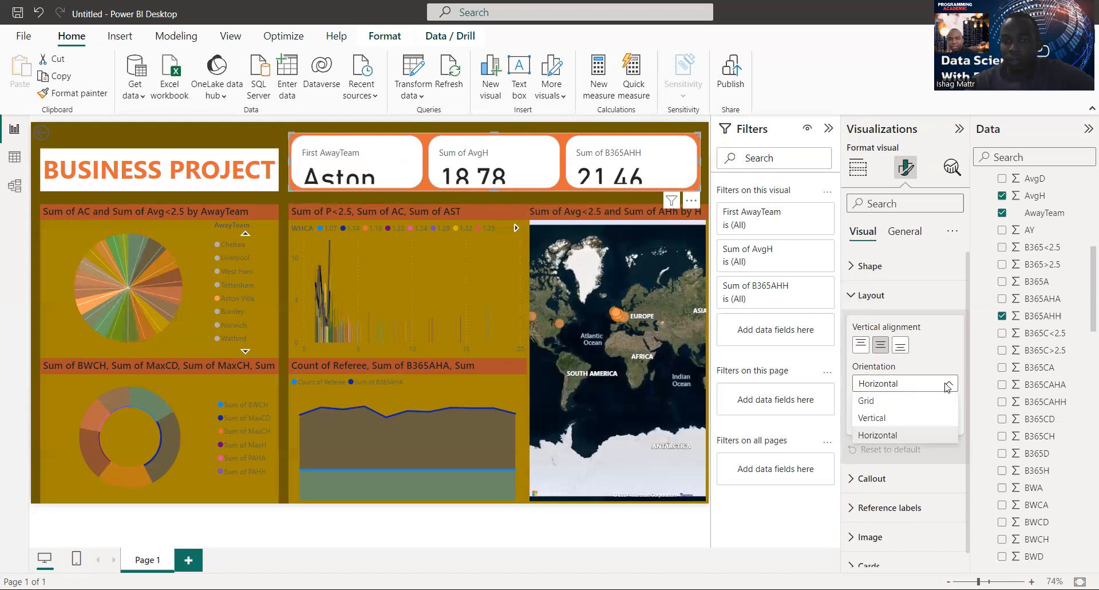
key(Escape)
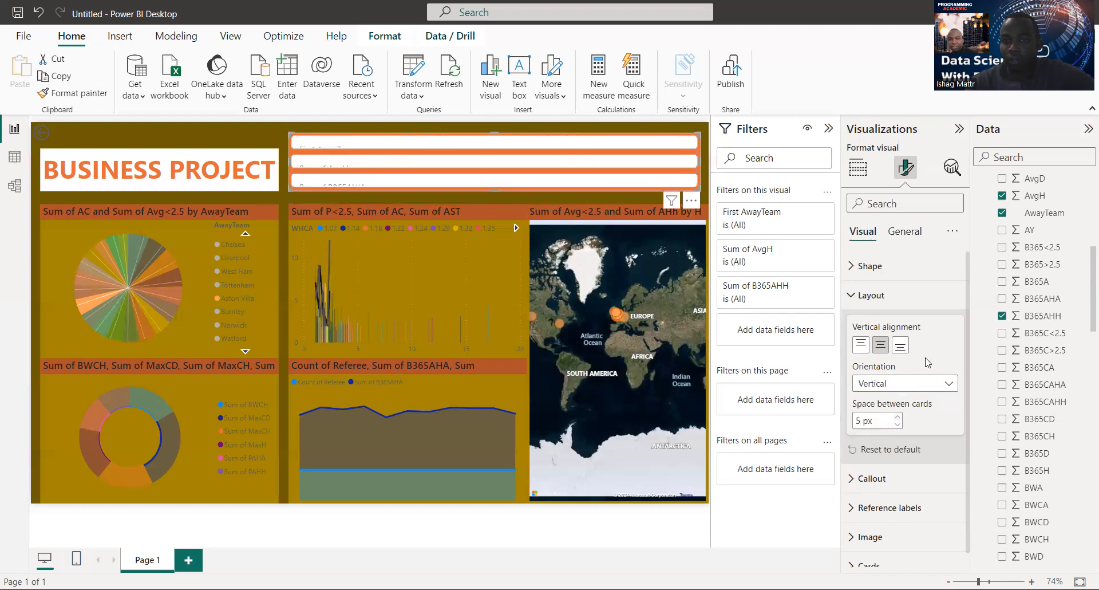
click(938, 385)
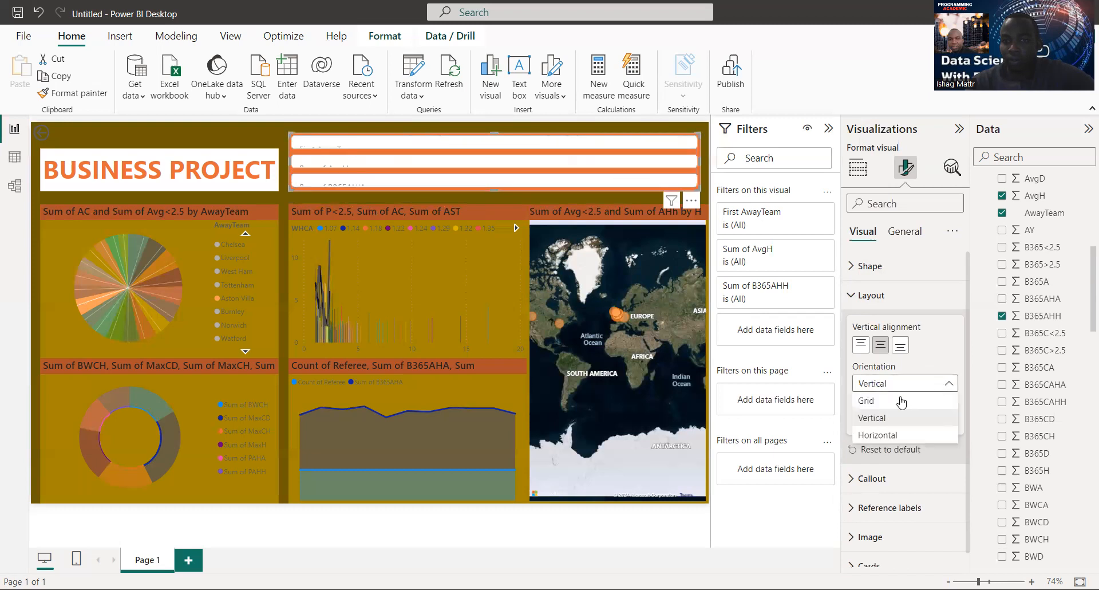
click(885, 436)
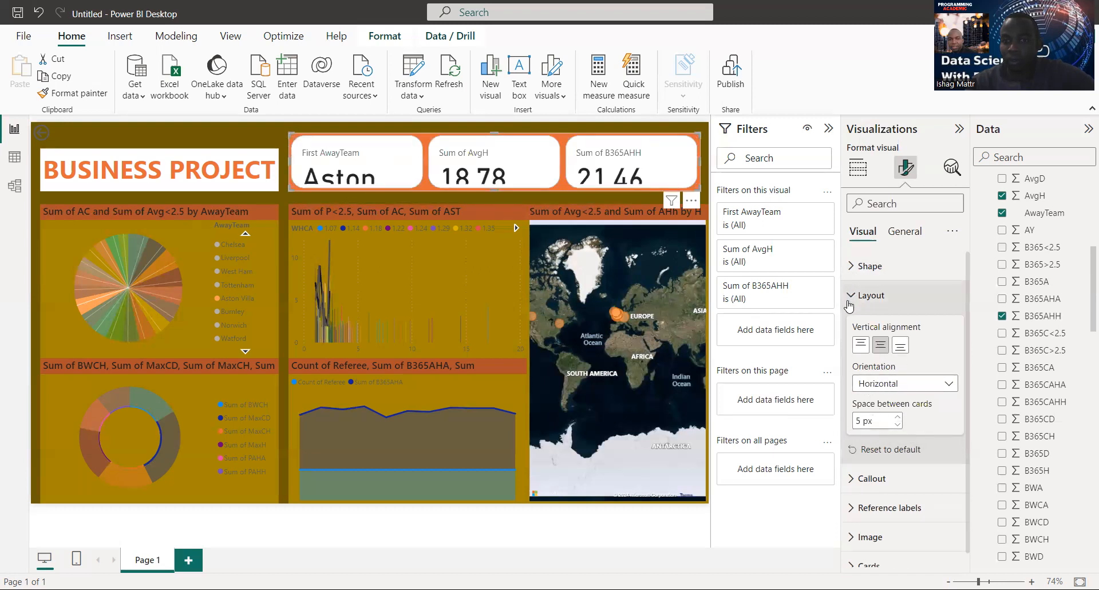
Step: Turn off the callout labels for all series in the card visual, keeping the callout values shown
click(859, 481)
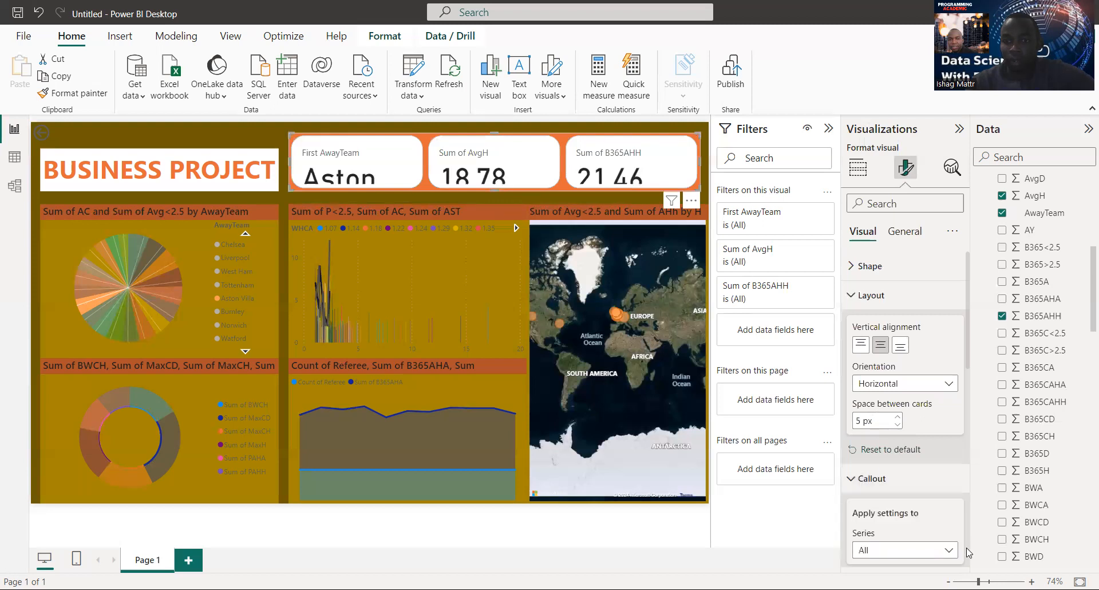
scroll(967, 553, down, 4)
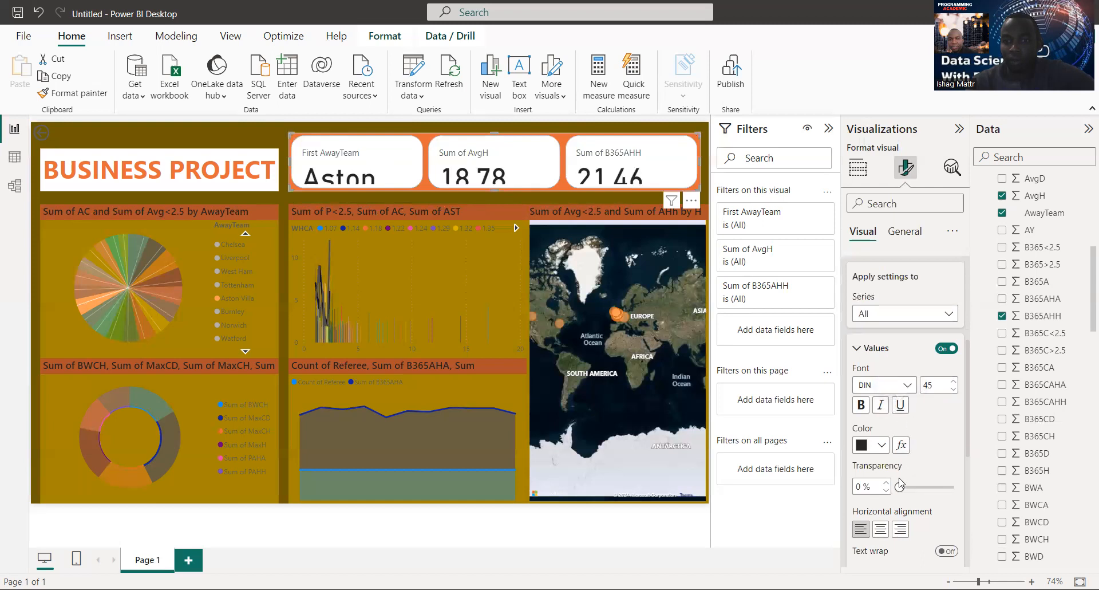
click(945, 348)
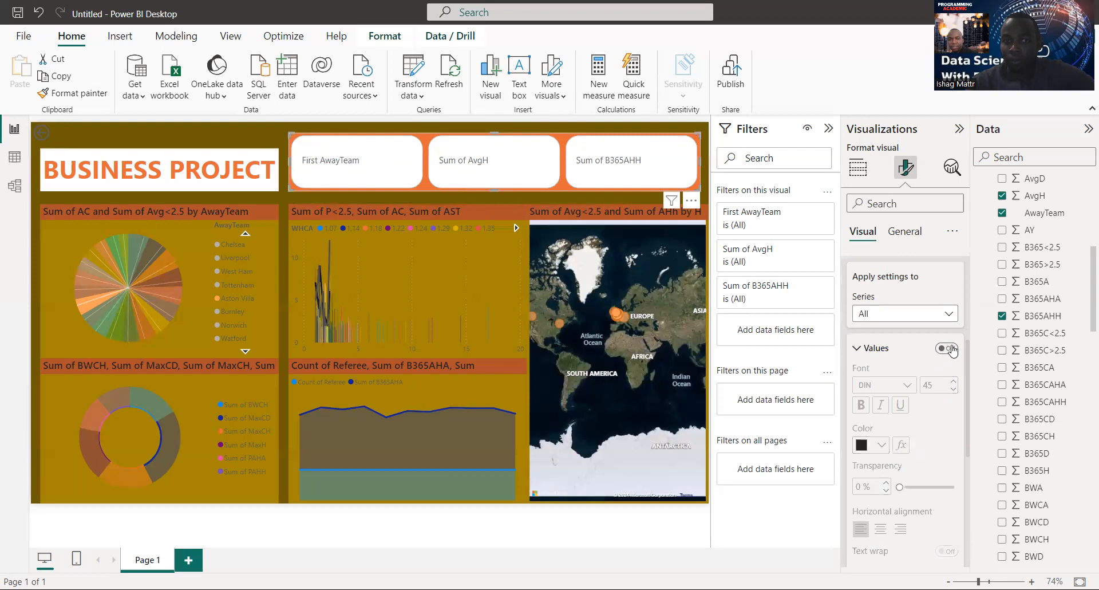
click(950, 348)
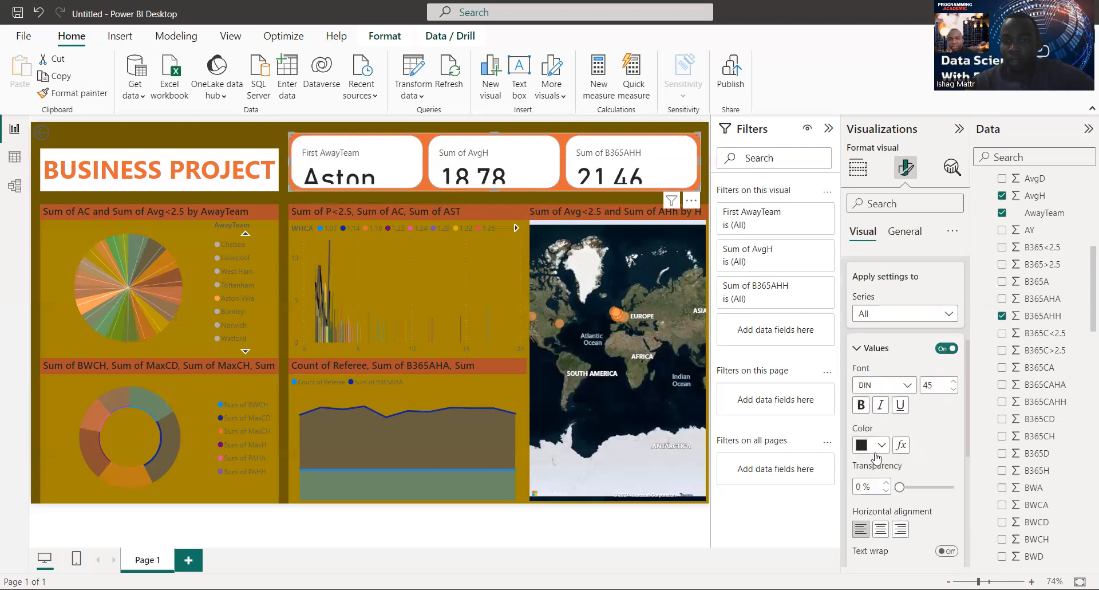
scroll(966, 523, down, 5)
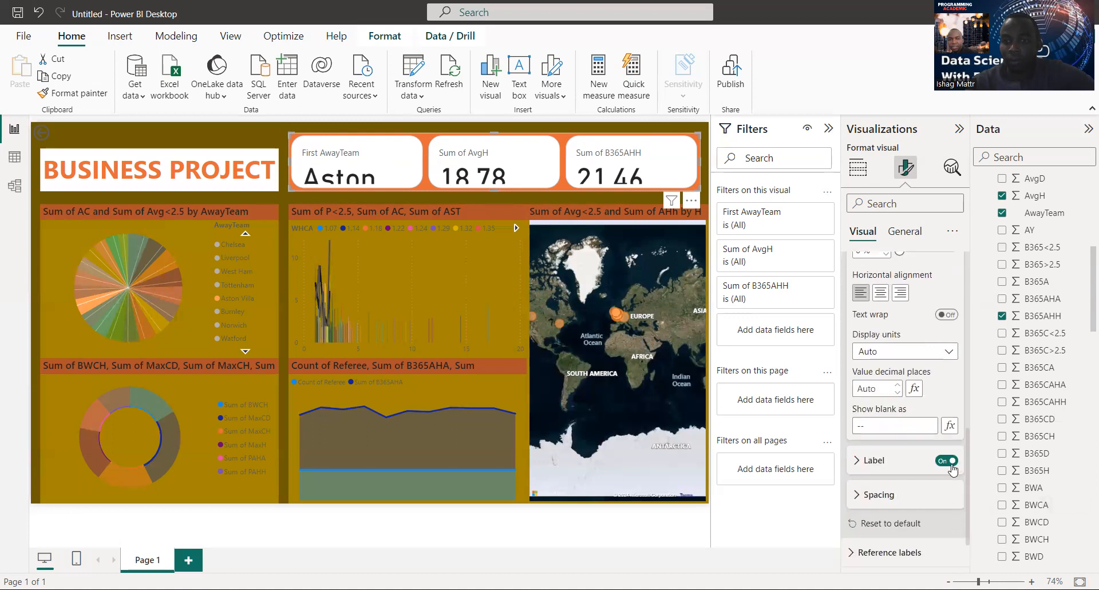
click(948, 461)
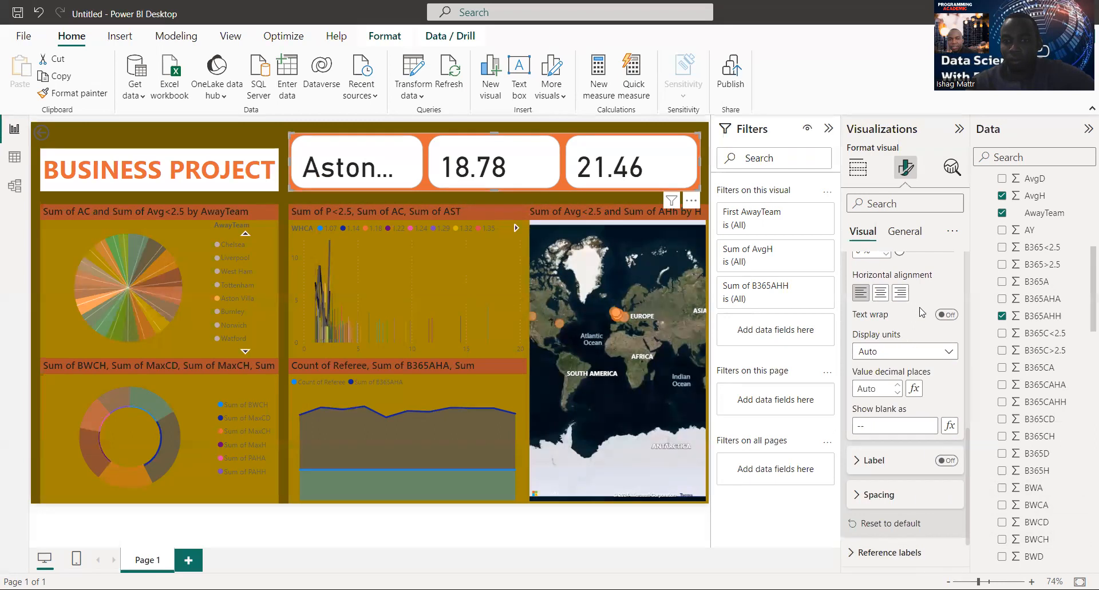
Step: Format the callout values of all cards in bold Segoe UI Semibold, keeping their transparency at 0%
scroll(970, 293, up, 4)
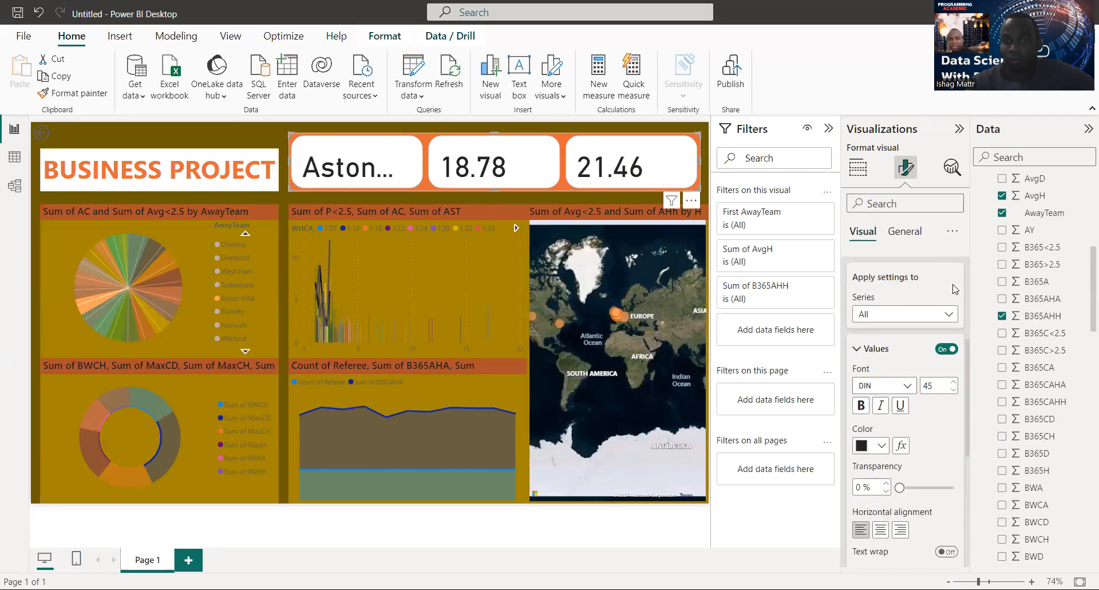
scroll(969, 304, up, 4)
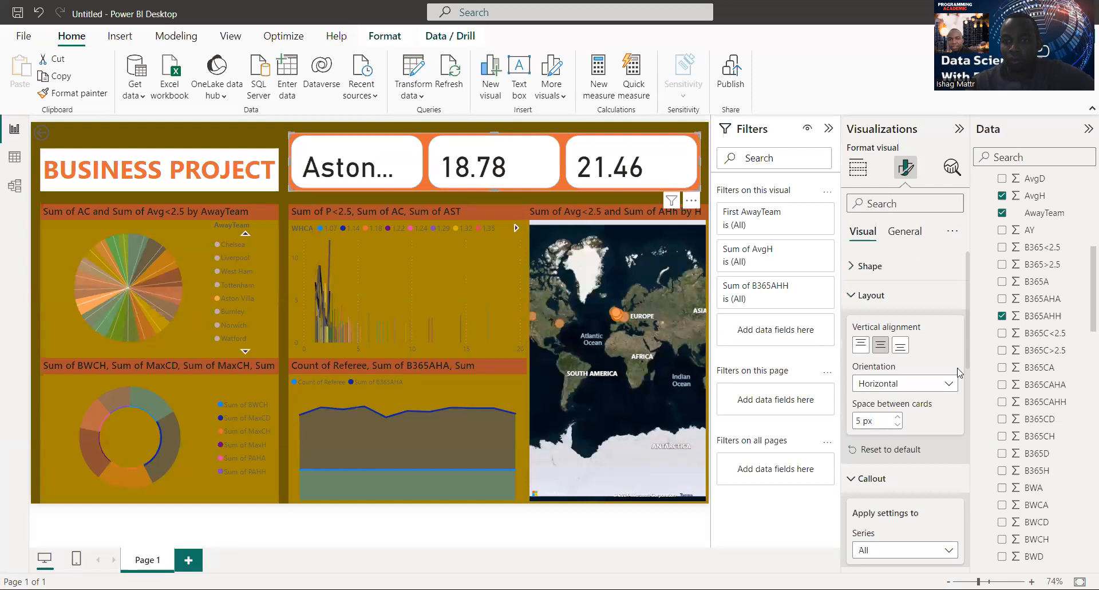
scroll(970, 391, down, 4)
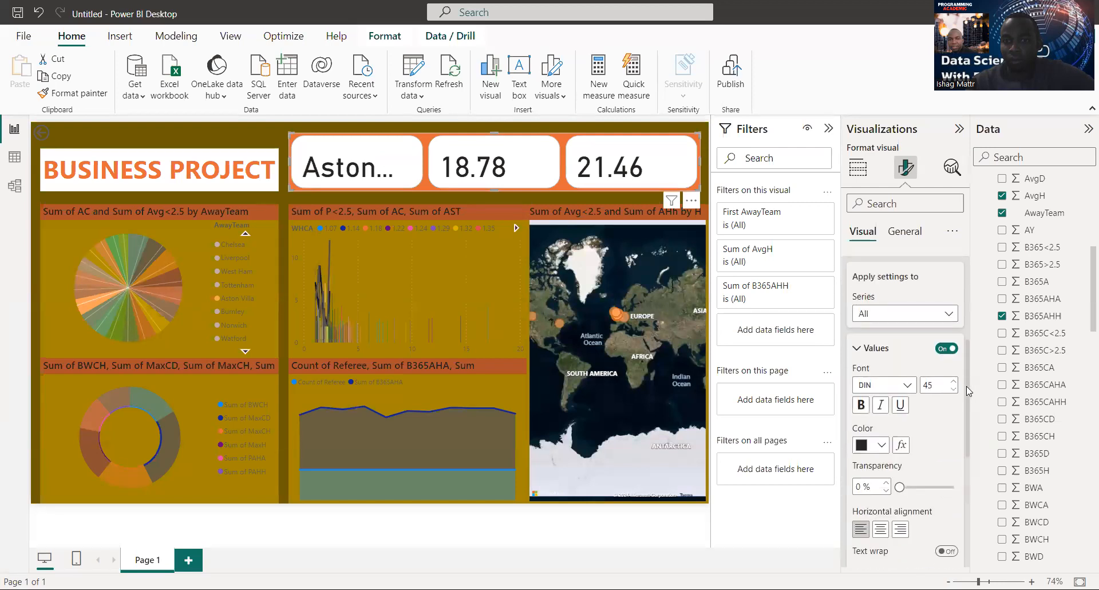
click(904, 389)
scroll(953, 295, down, 3)
scroll(952, 296, down, 1)
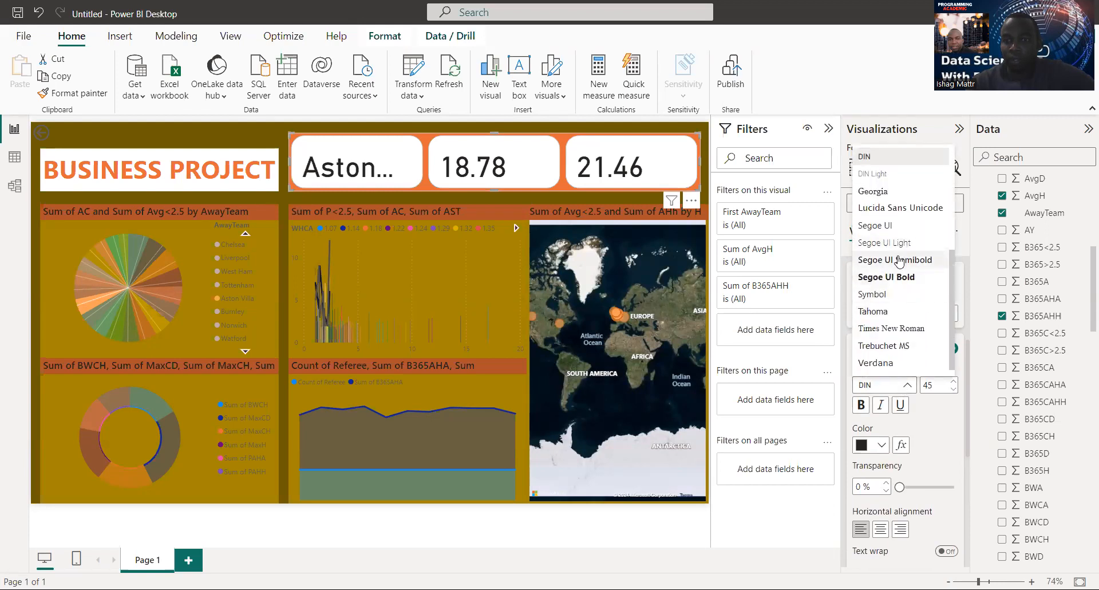
click(900, 261)
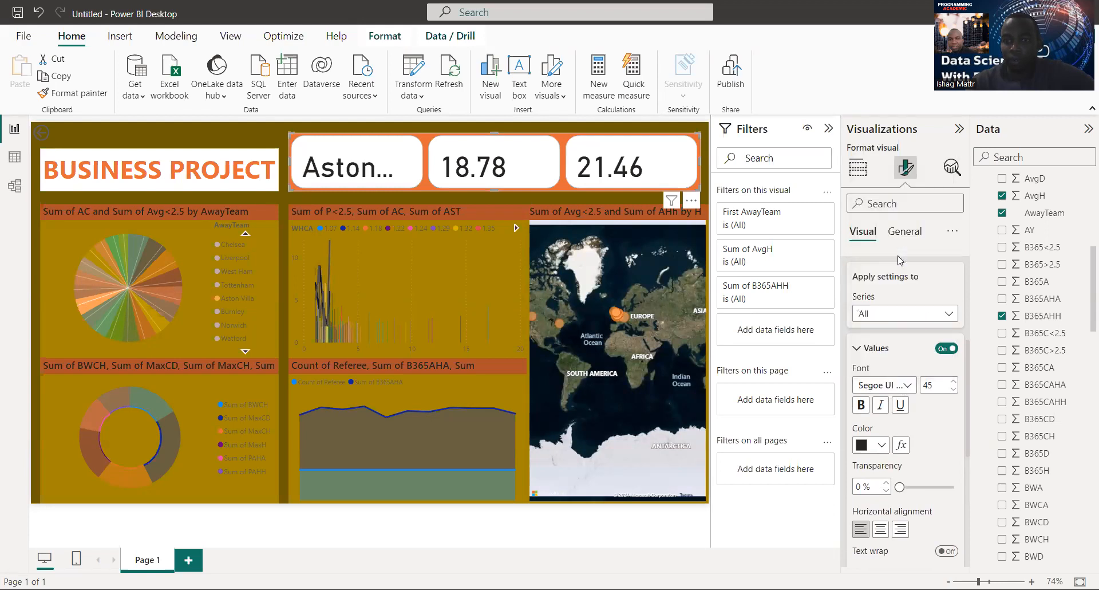
click(861, 405)
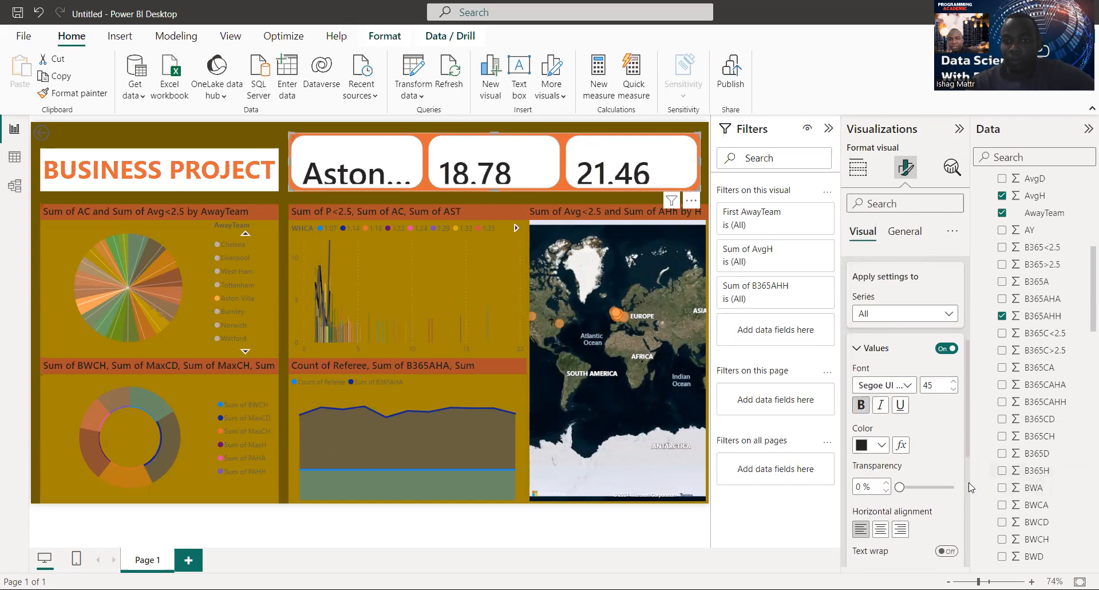
drag(901, 487, 871, 492)
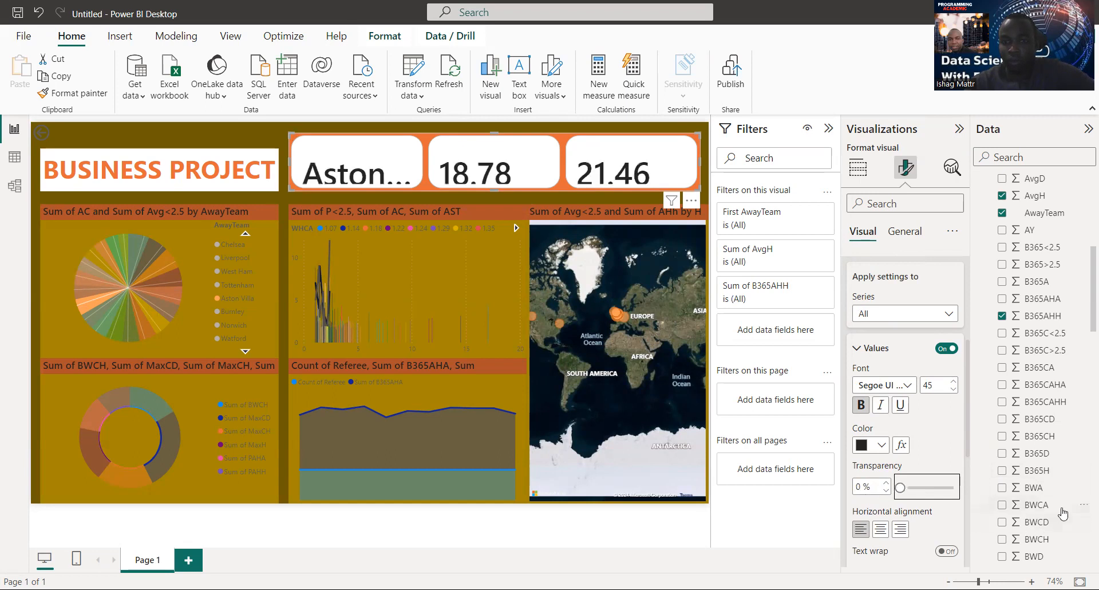
Step: Try vertical spacings of 10, 15 and 5 px for the card callouts, and restore 8 px
scroll(969, 514, down, 4)
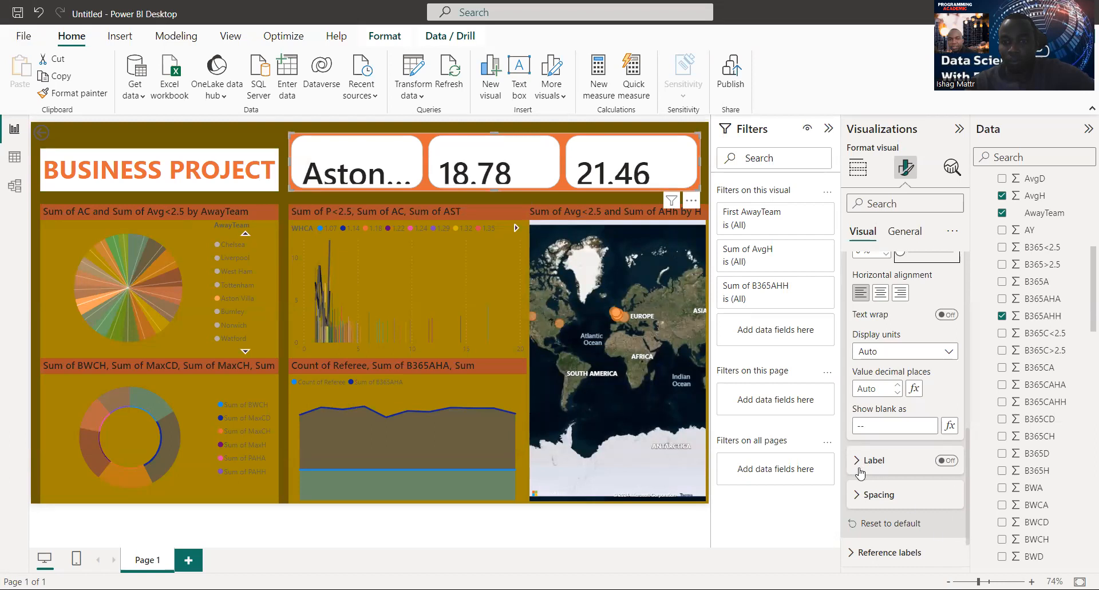
click(860, 491)
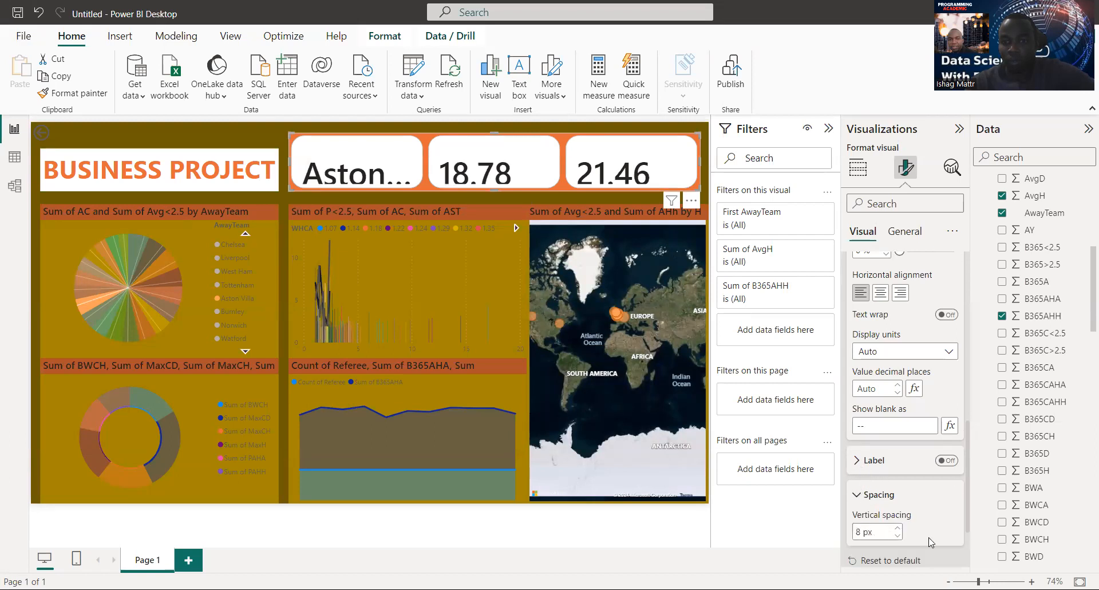
click(864, 532)
key(BackSpace)
text(10)
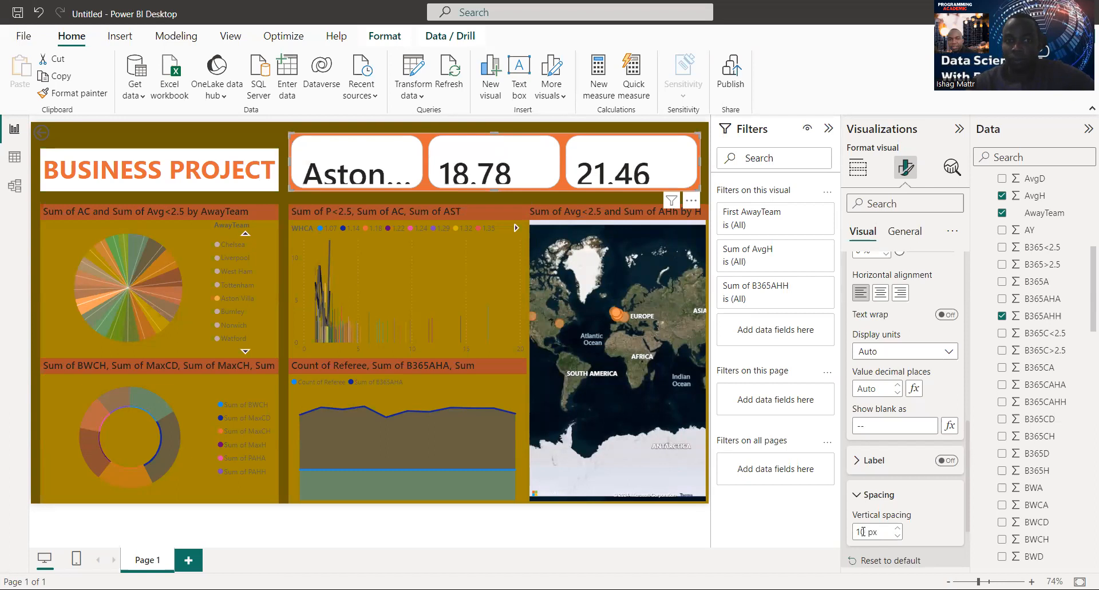
key(BackSpace)
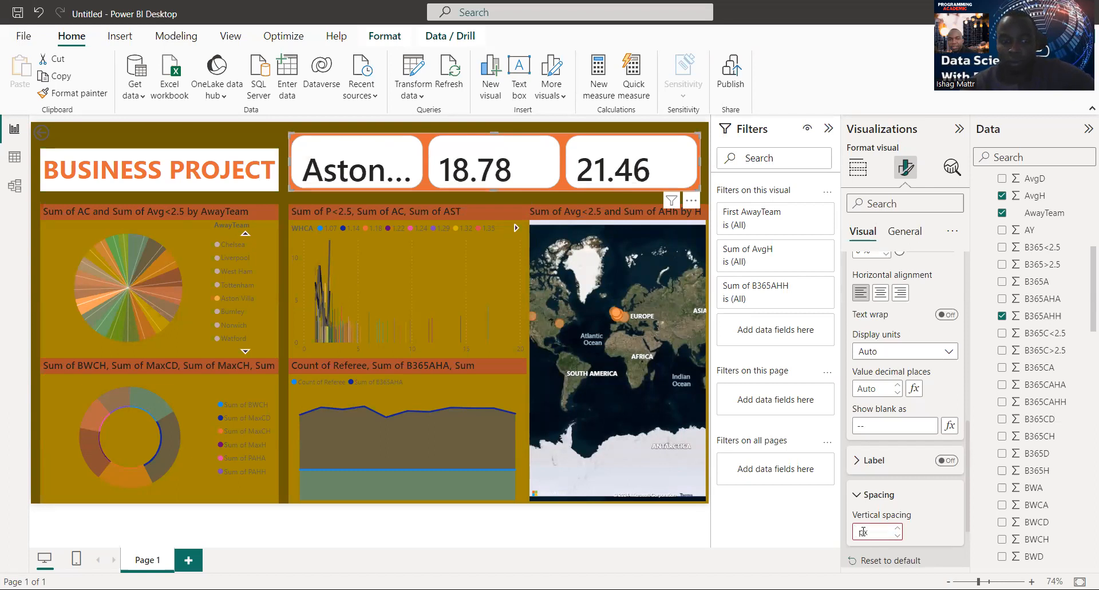
text(5)
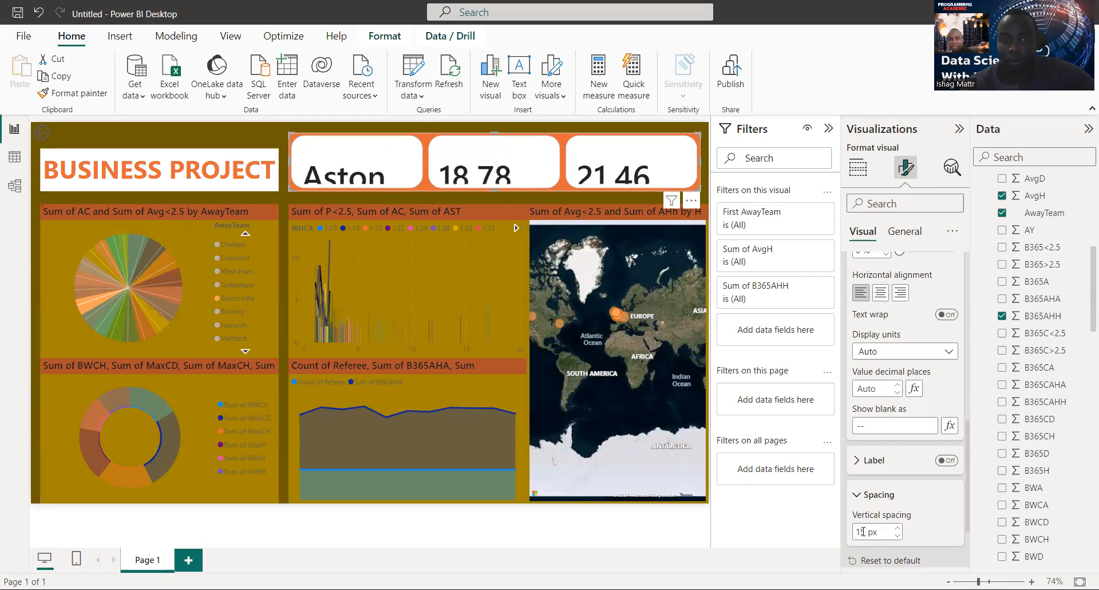
key(BackSpace)
key(BackSpace)
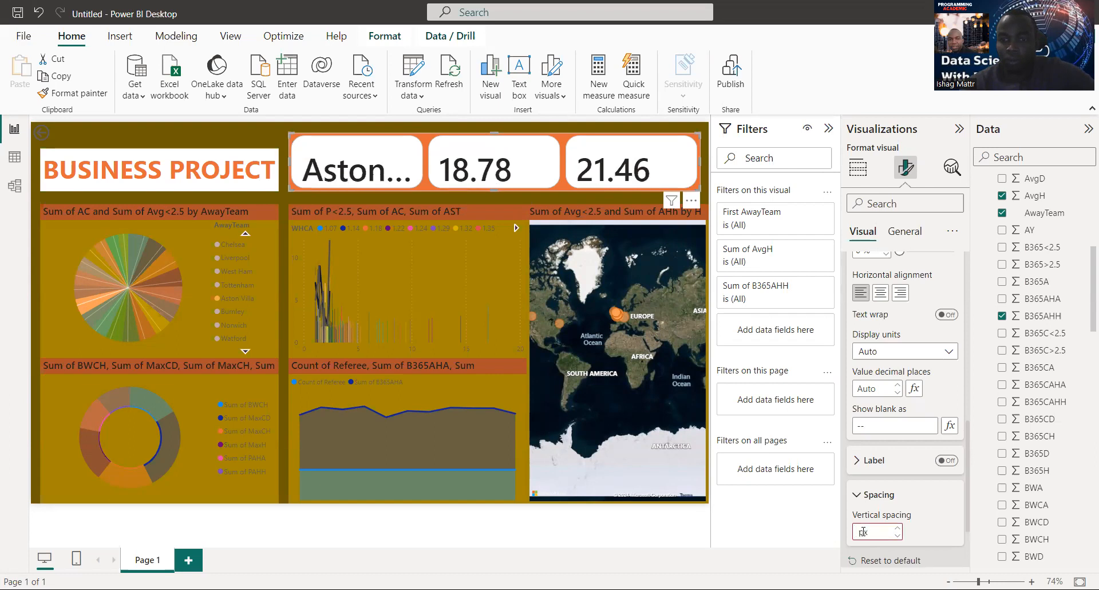
text(5)
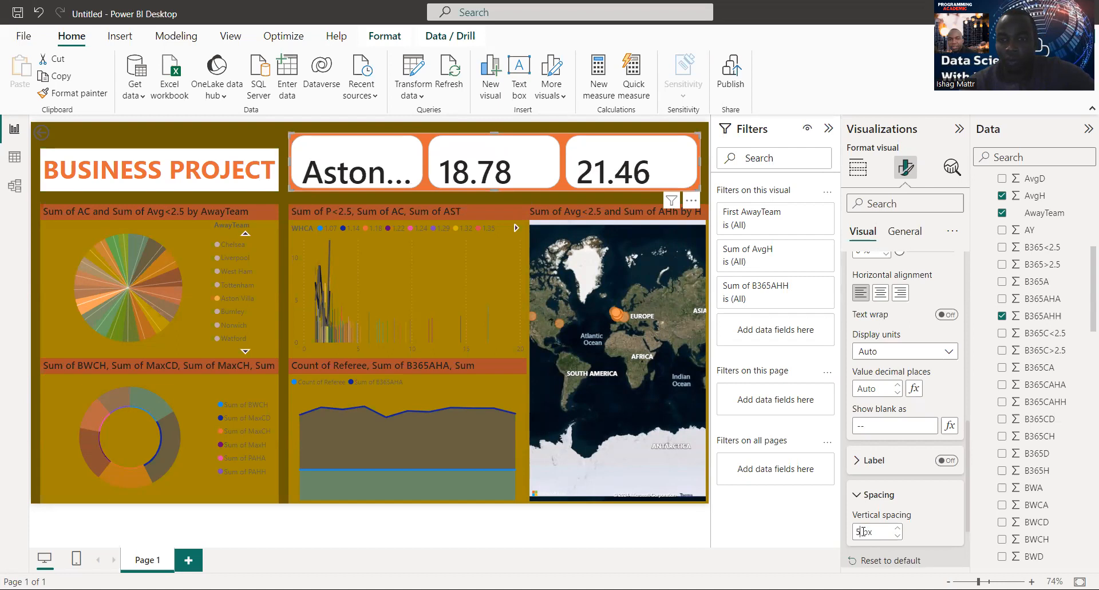
key(BackSpace)
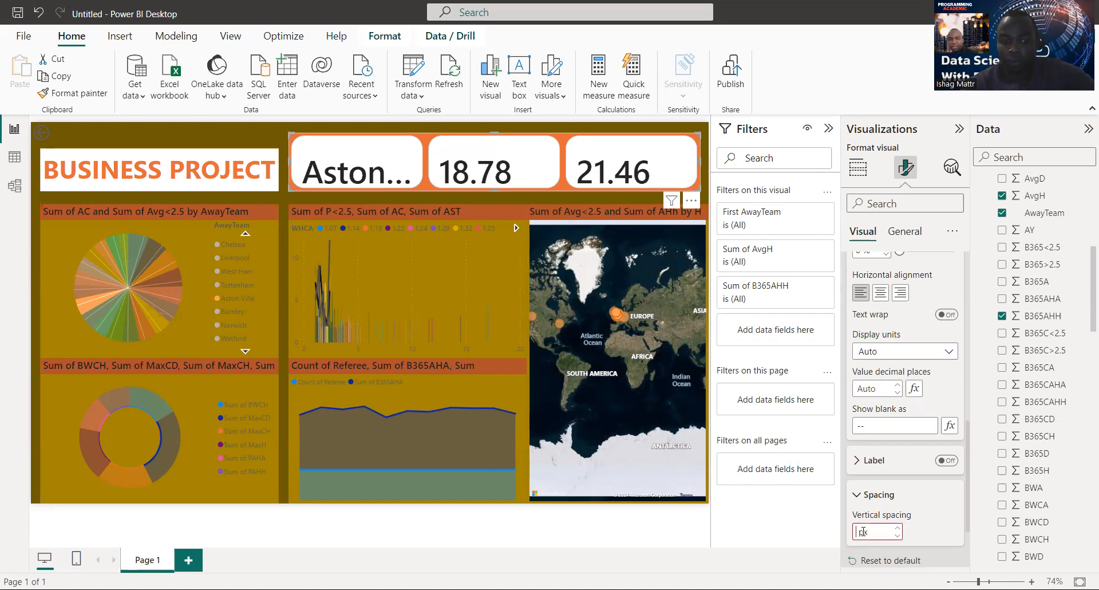
text(8)
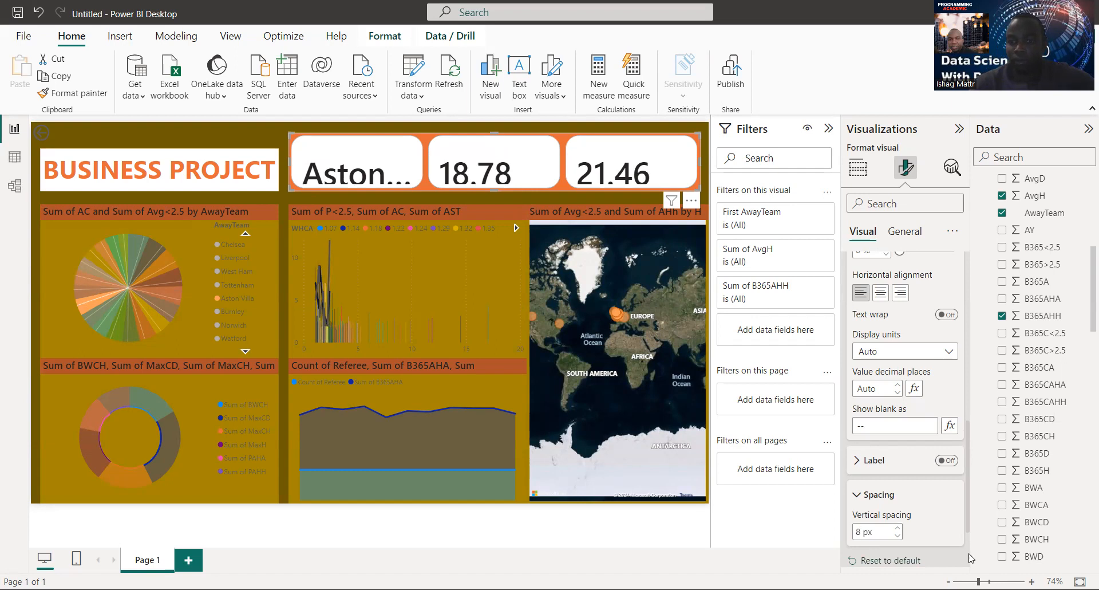
Step: Try adding an image to all cards by enabling Image and browsing for a picture, and turn it back off
scroll(972, 560, down, 2)
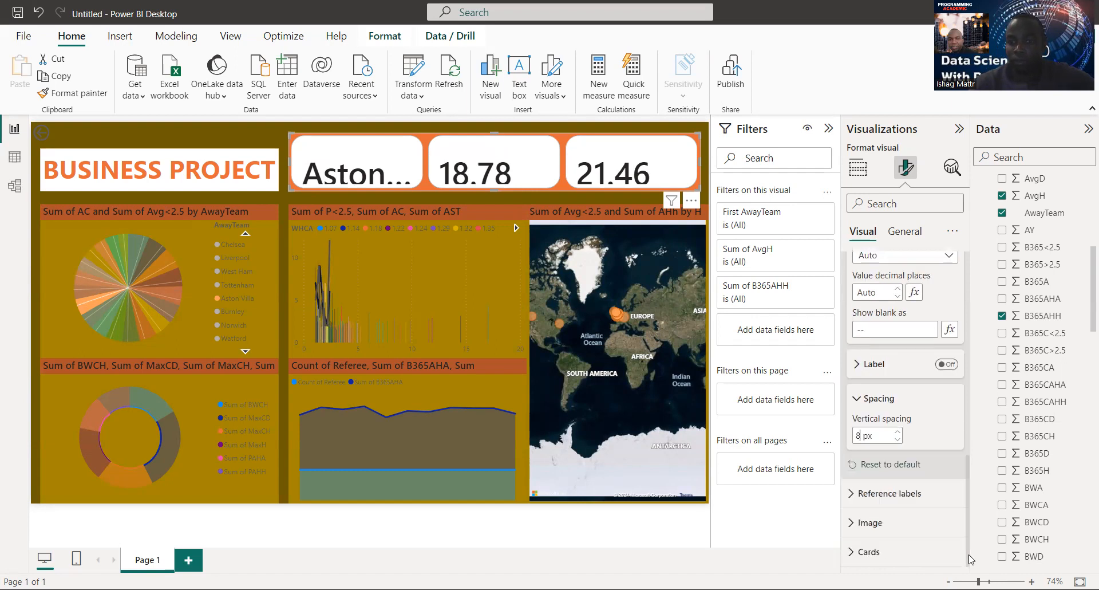
click(874, 526)
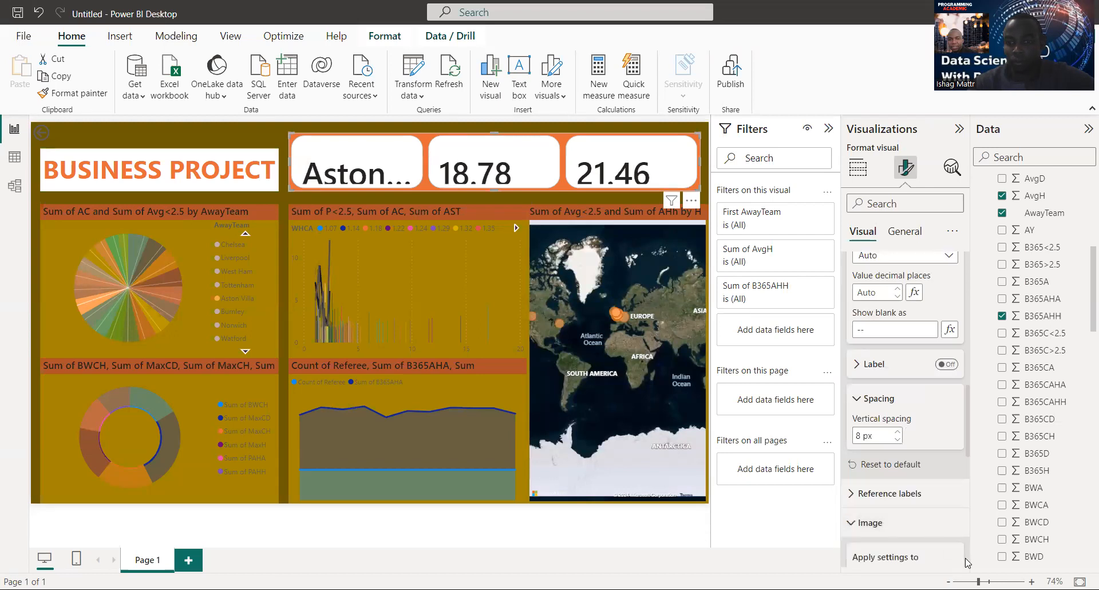
scroll(969, 565, down, 5)
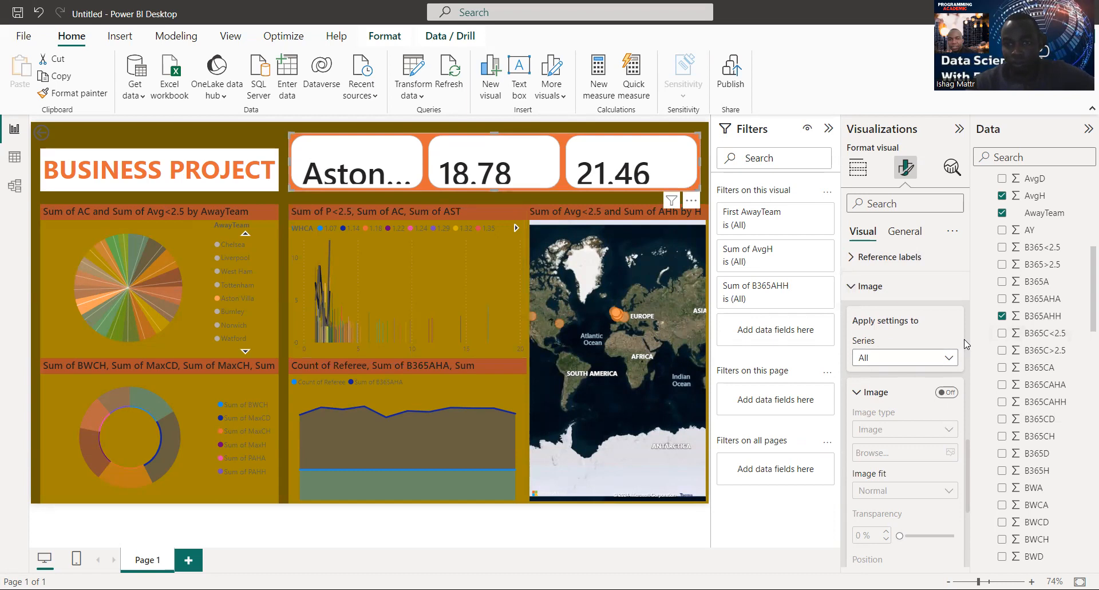
click(950, 392)
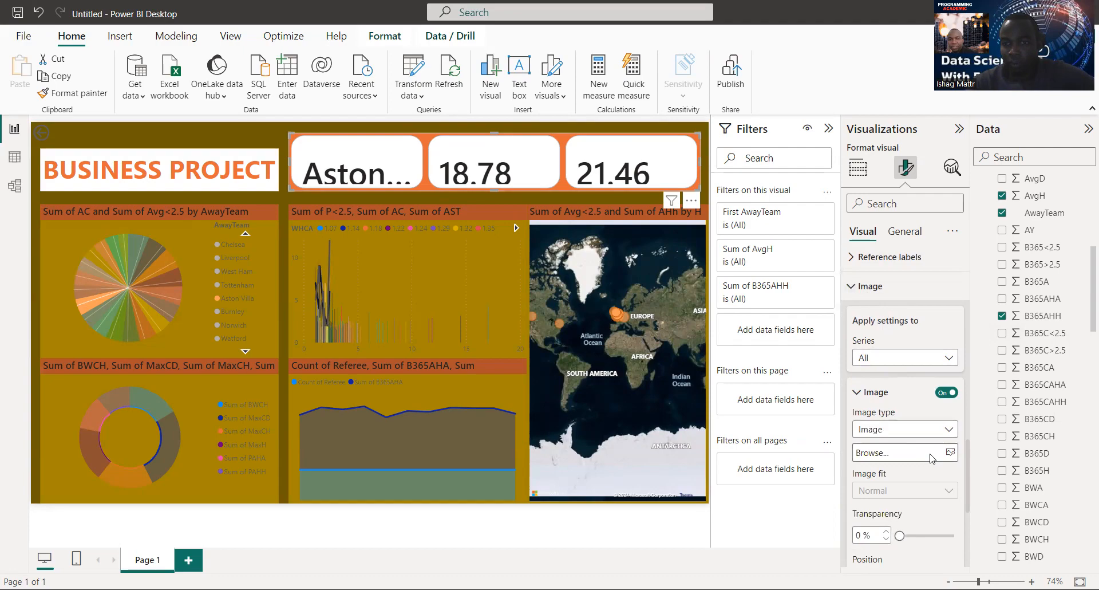
click(931, 458)
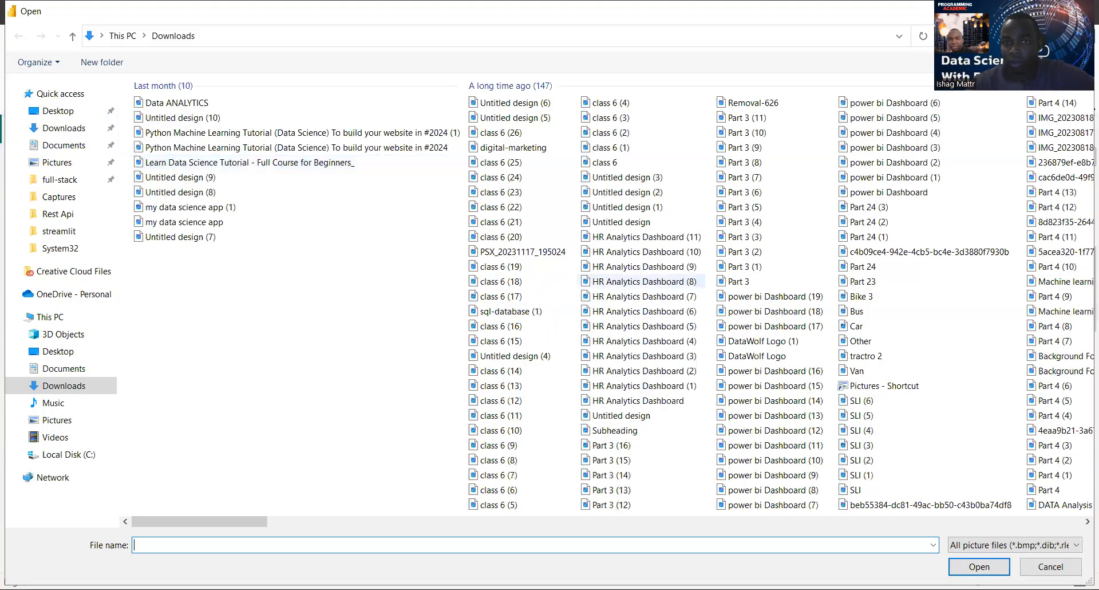
click(1081, 10)
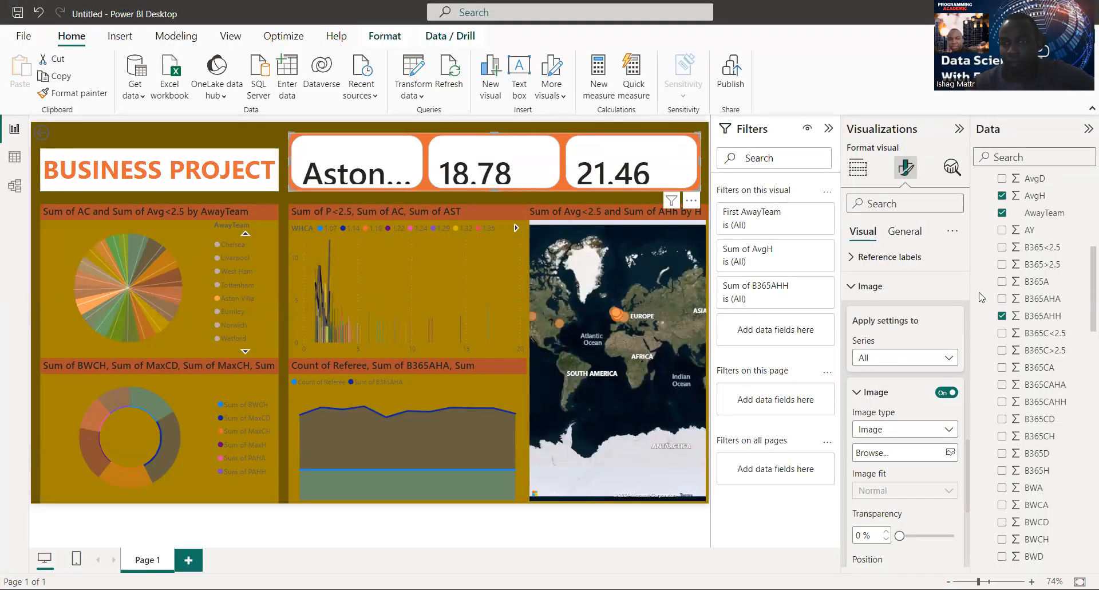
click(949, 395)
Step: Review the card visual's Layout, Callout, Reference labels and Shape settings, including the series available for reference labels
scroll(1065, 240, up, 6)
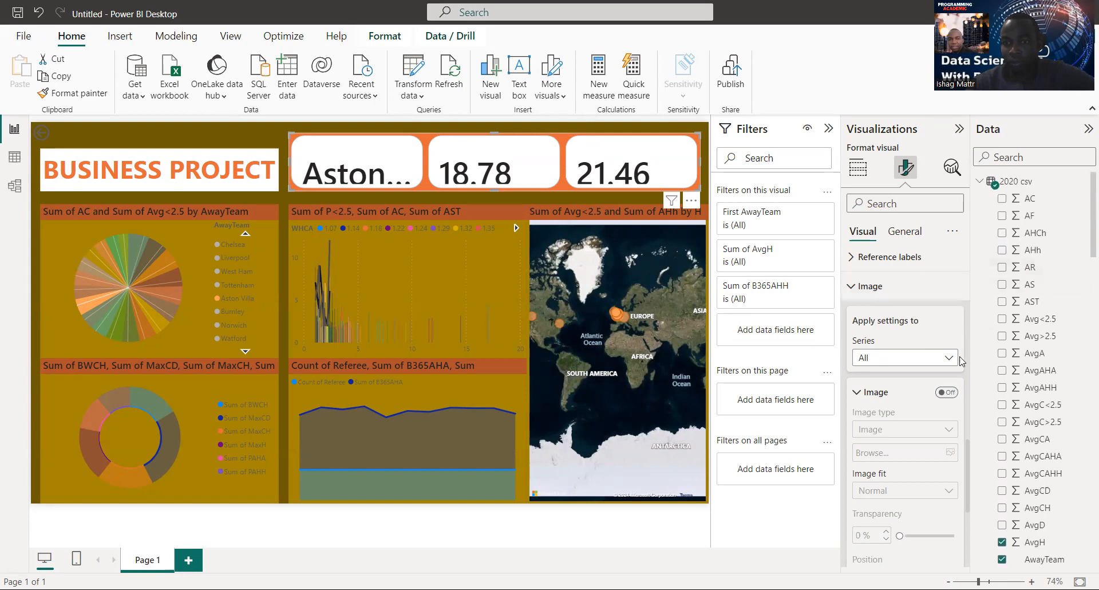
scroll(968, 390, up, 5)
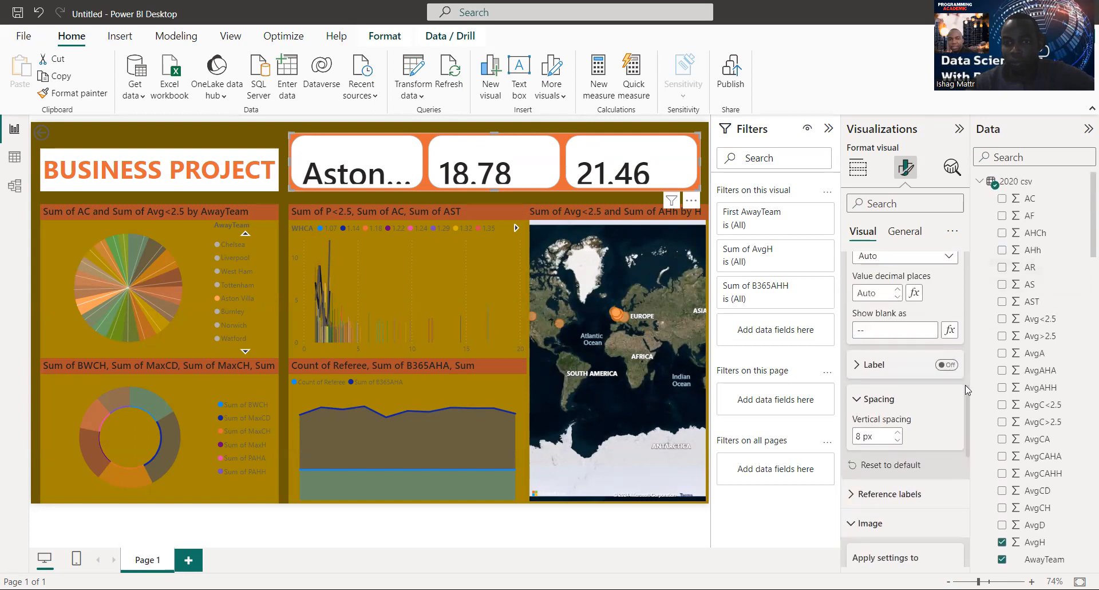
scroll(970, 352, up, 1)
scroll(969, 338, up, 5)
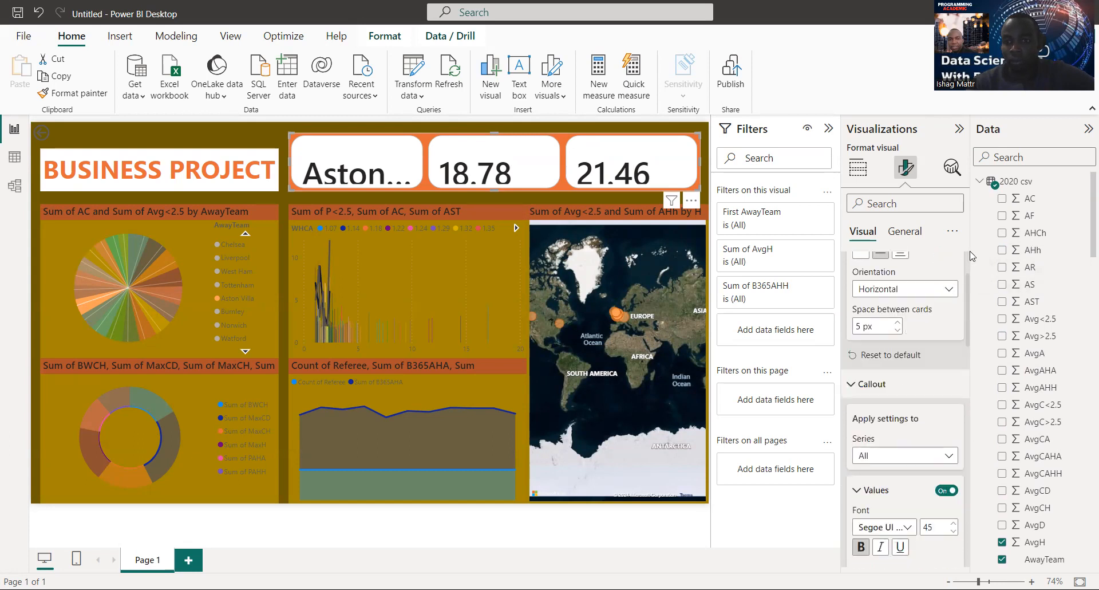
scroll(968, 265, up, 2)
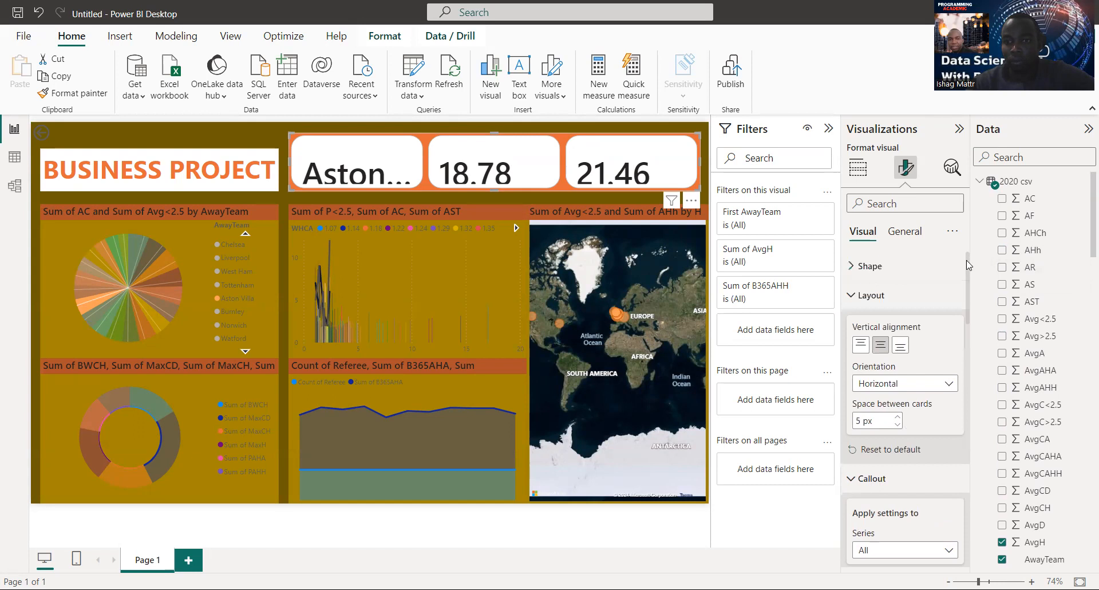
click(853, 296)
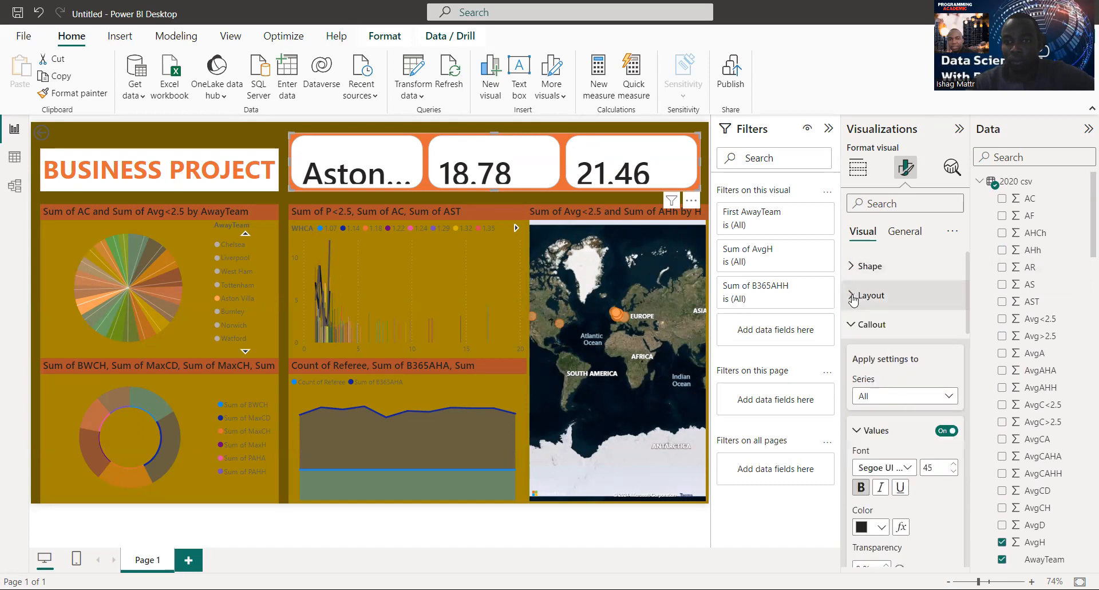
click(853, 297)
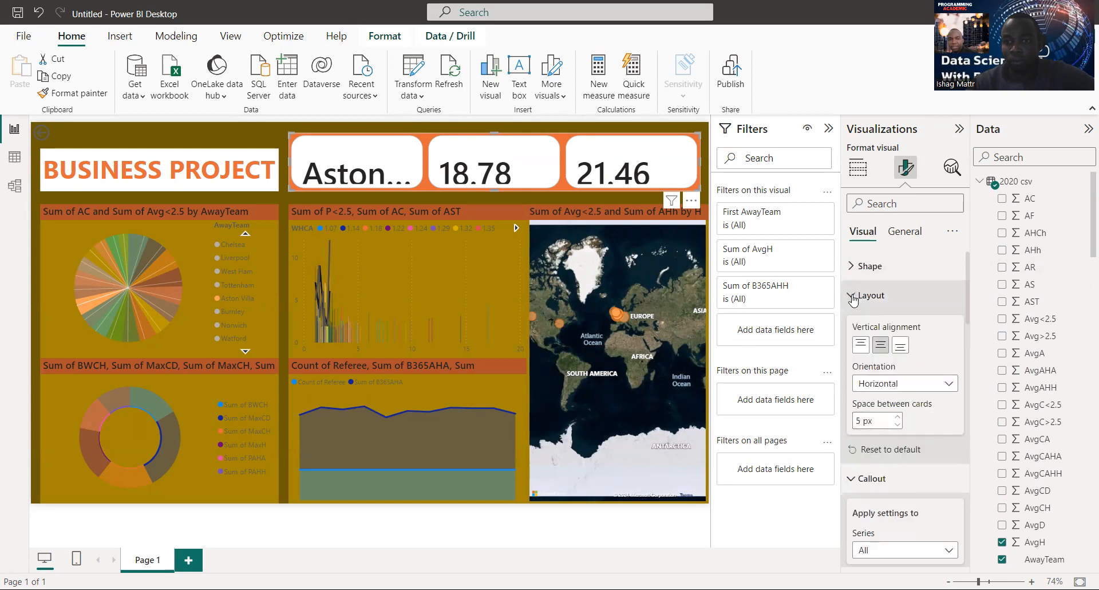
click(853, 297)
click(852, 329)
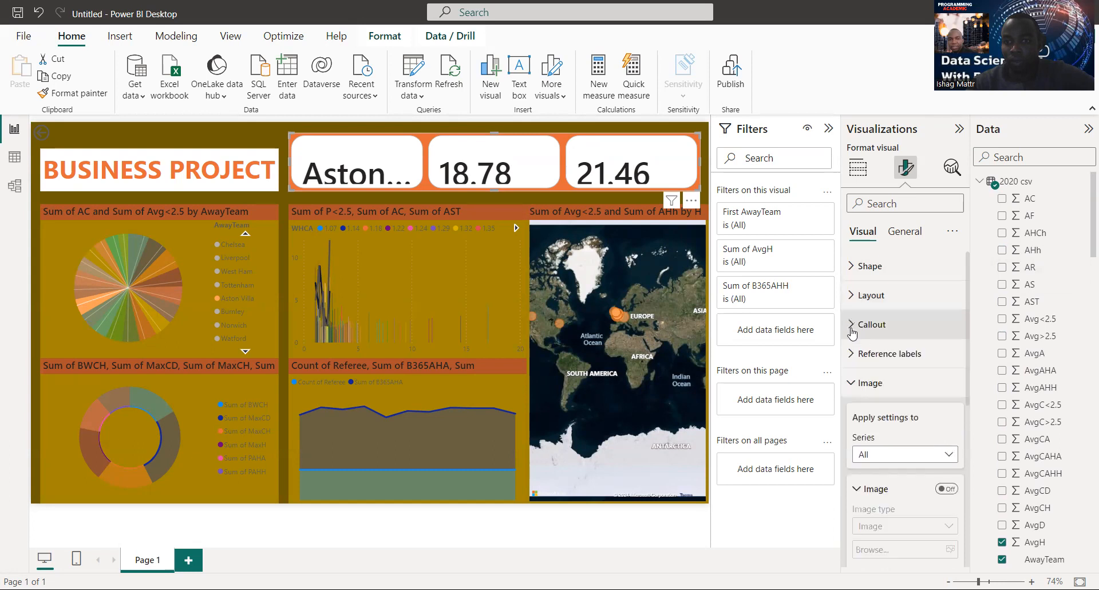
click(854, 355)
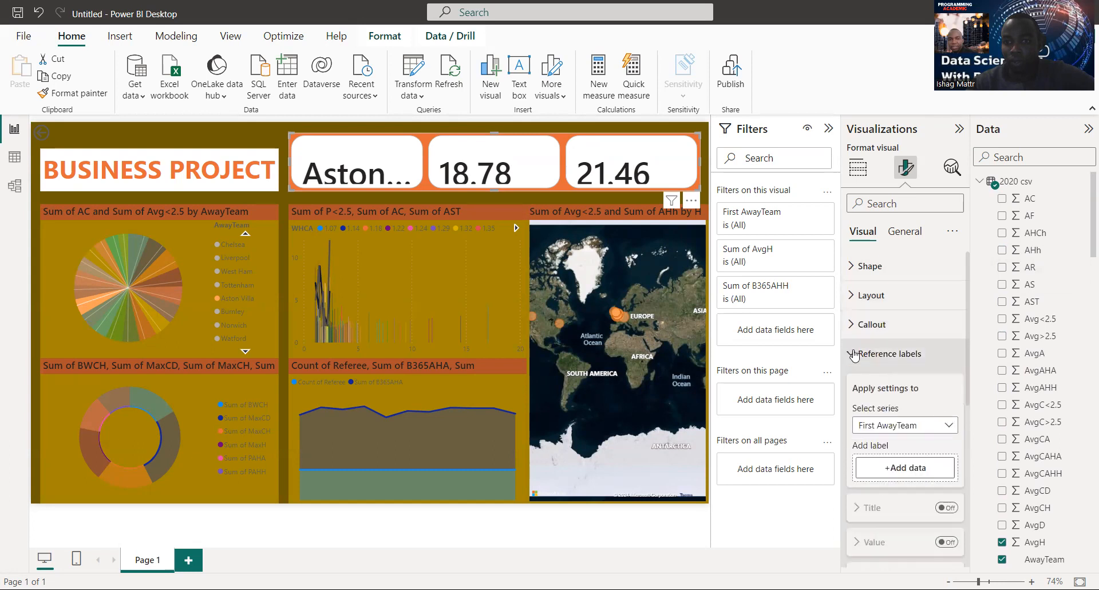
click(950, 426)
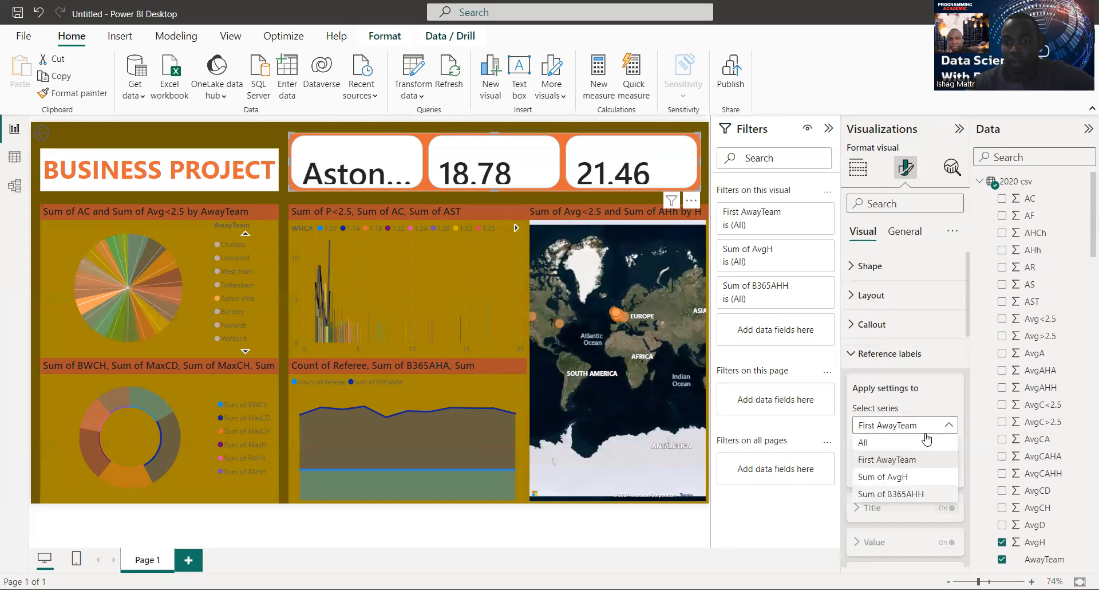
click(949, 425)
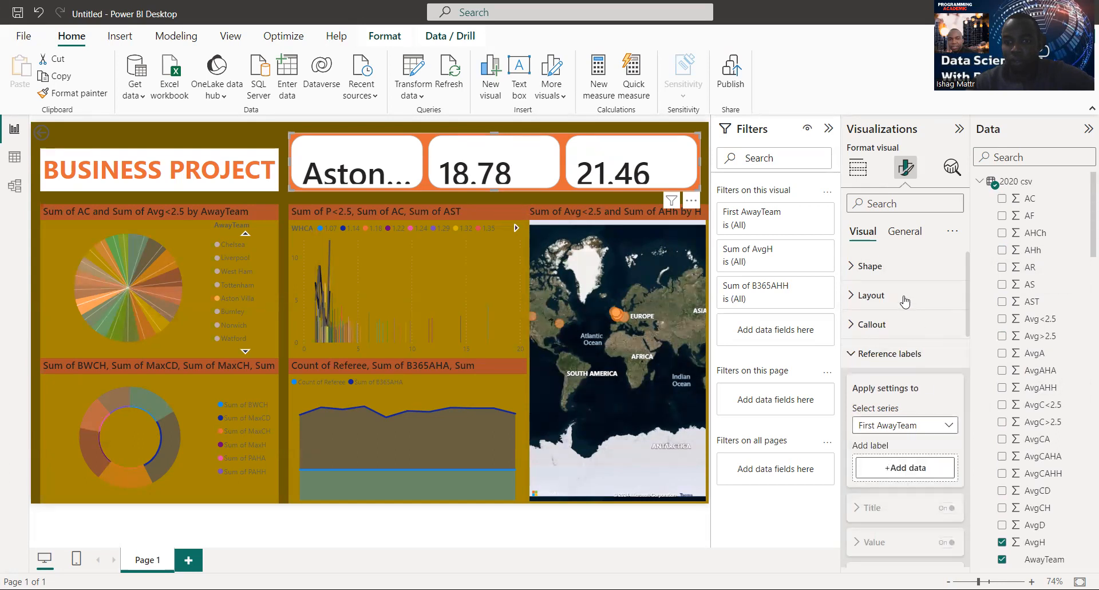
click(860, 270)
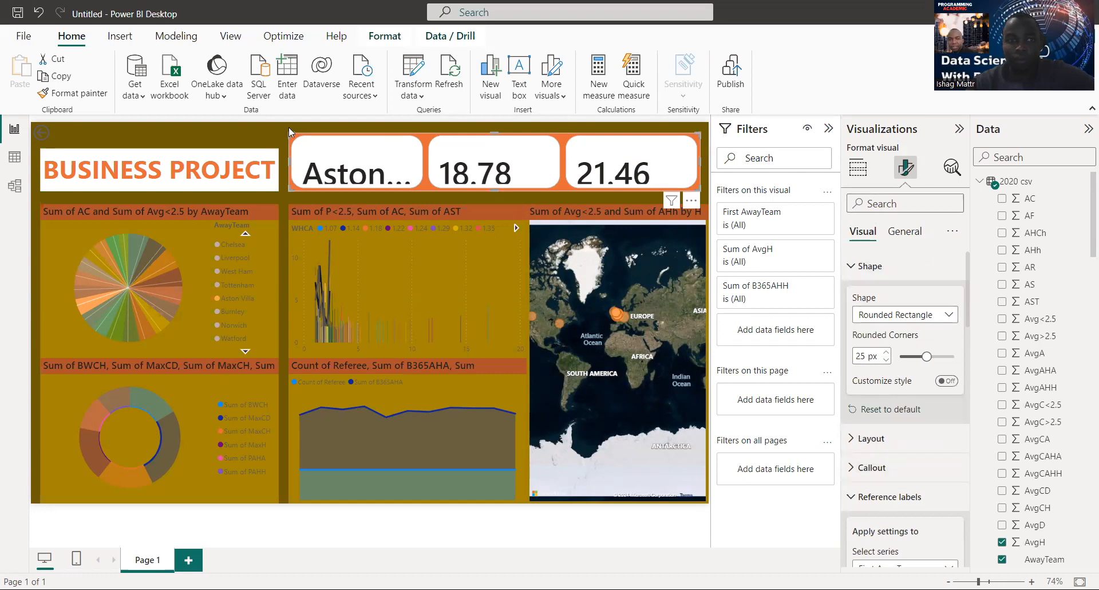
Step: Test cross-filtering by selecting West Ham and Tottenham in the AwayTeam pie chart and Sum of MaxCH in the donut chart
click(226, 133)
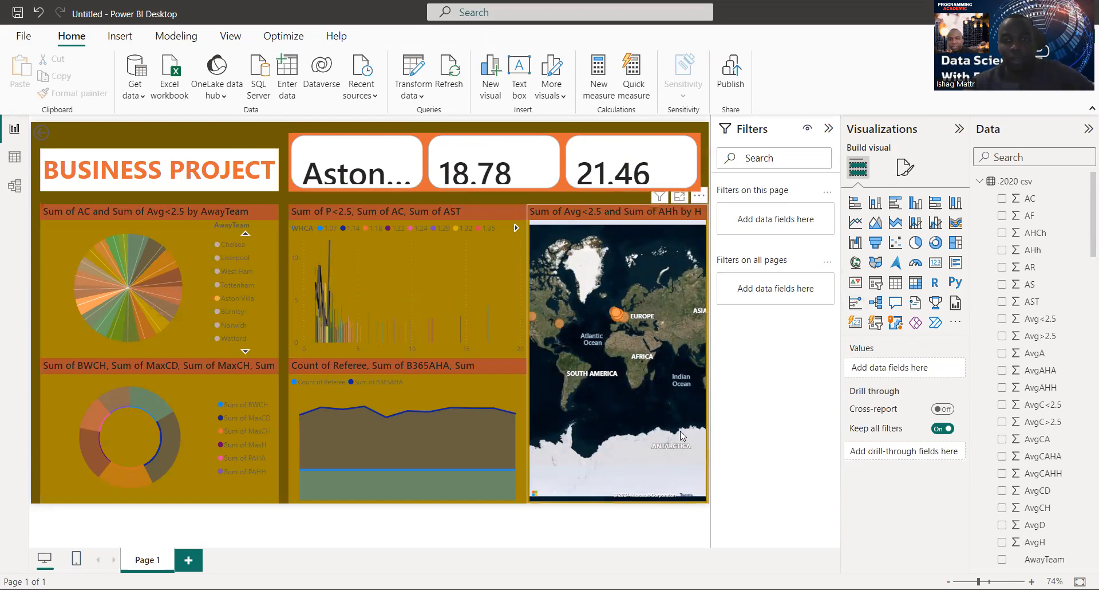
click(233, 265)
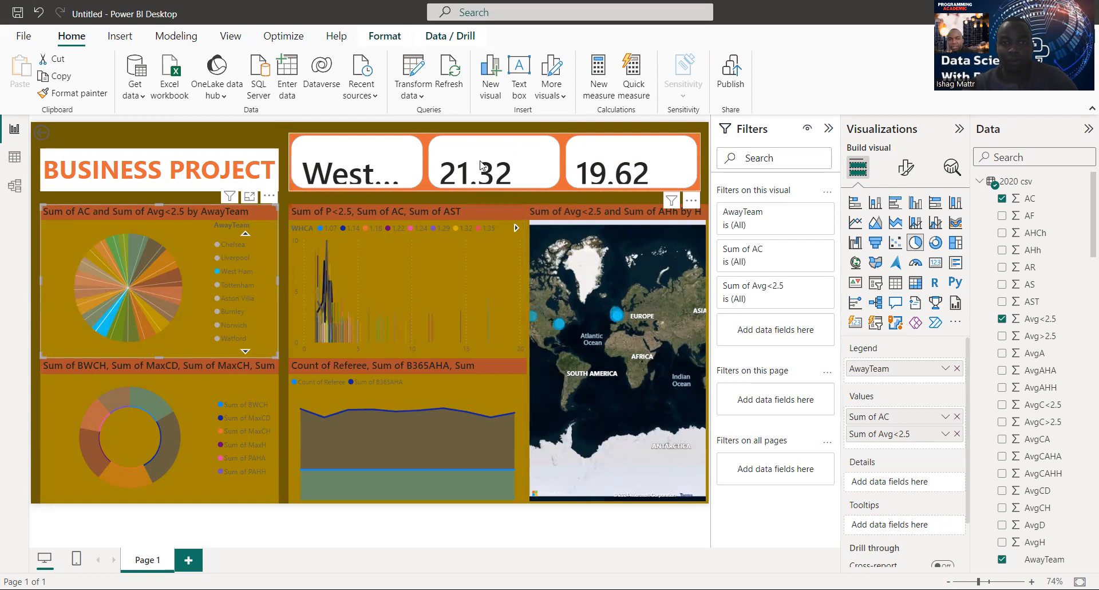
key(Tab)
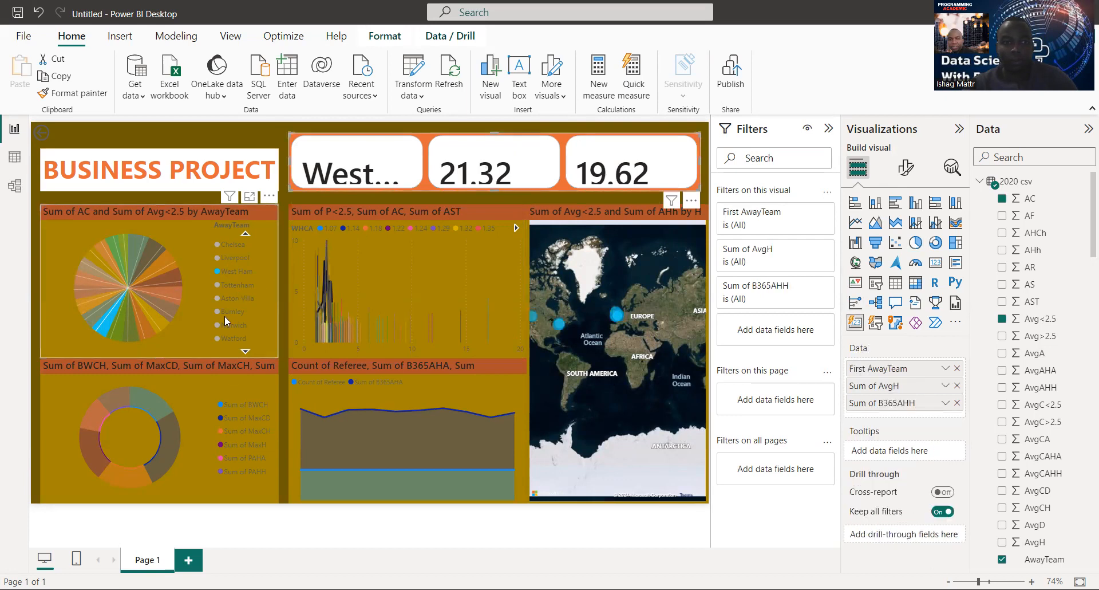
click(234, 425)
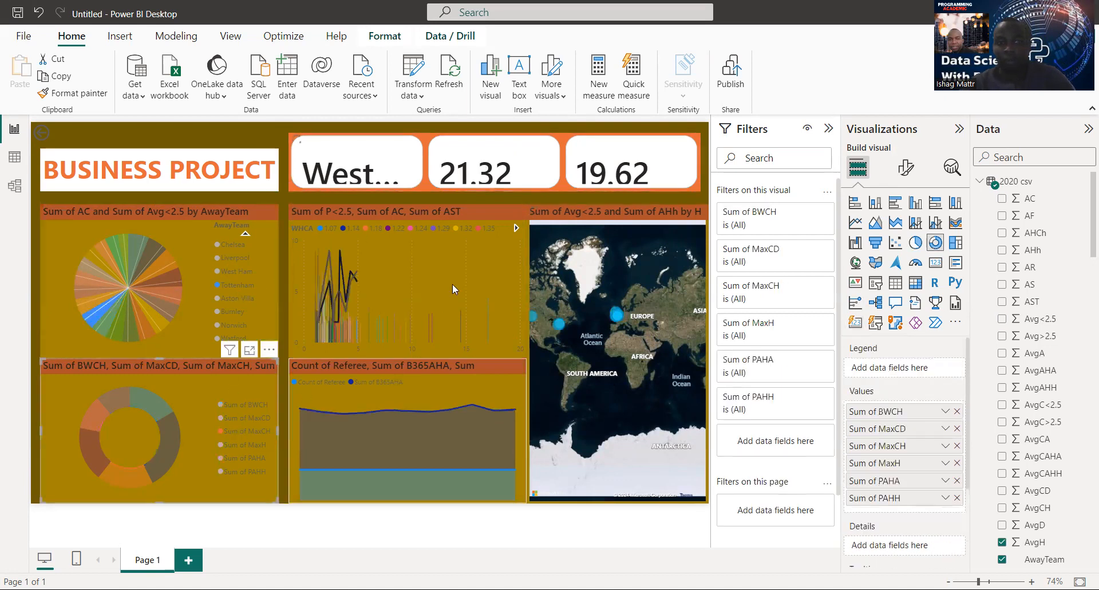
Step: Turn off the orange background effect behind the three-value card visual
click(468, 146)
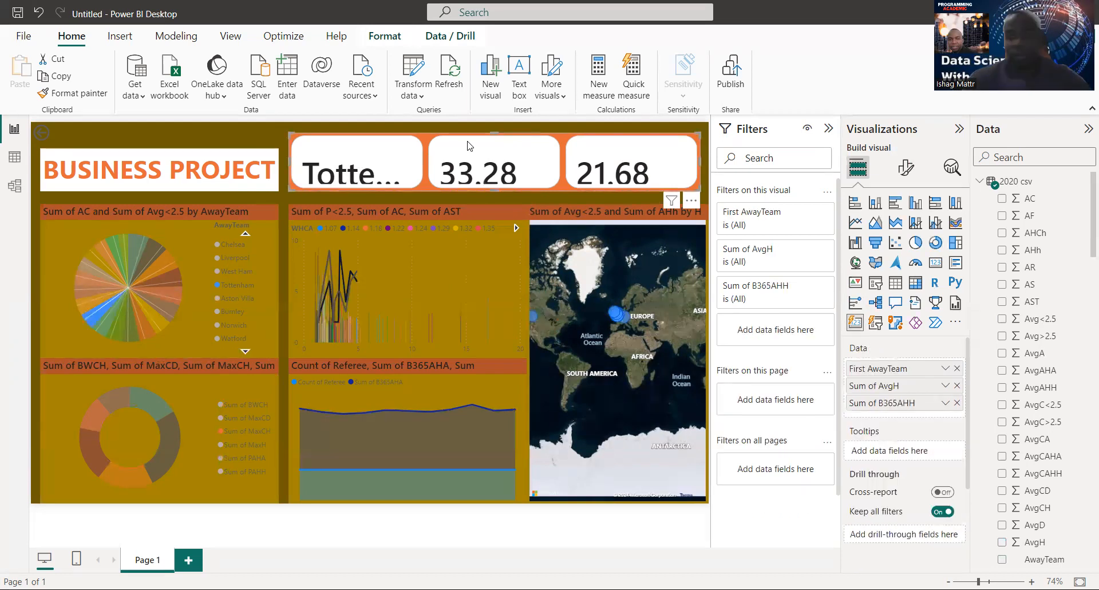
click(907, 170)
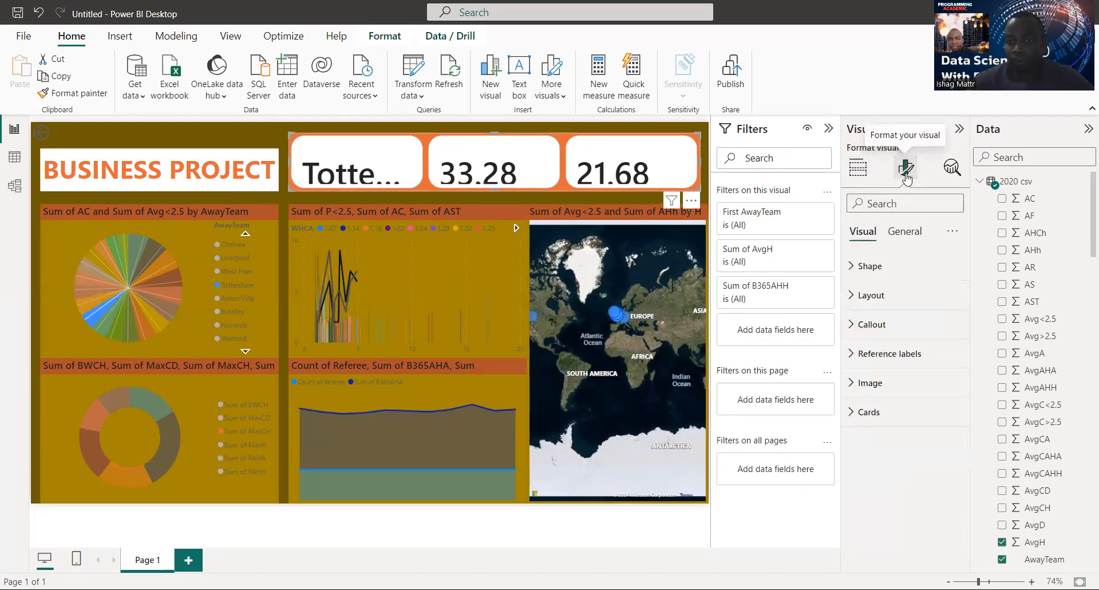
click(905, 233)
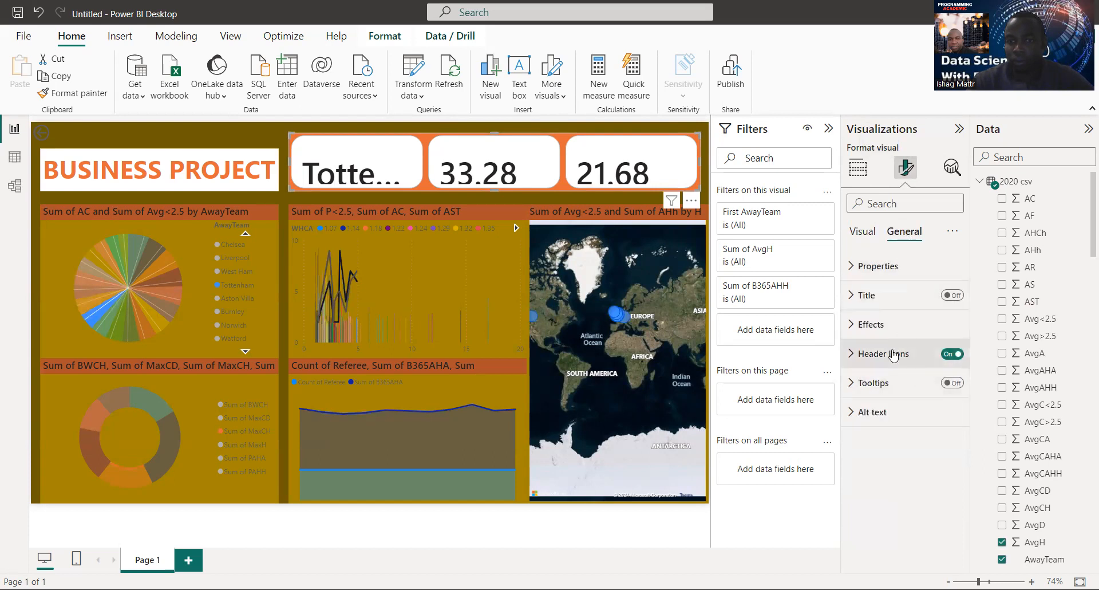
click(888, 325)
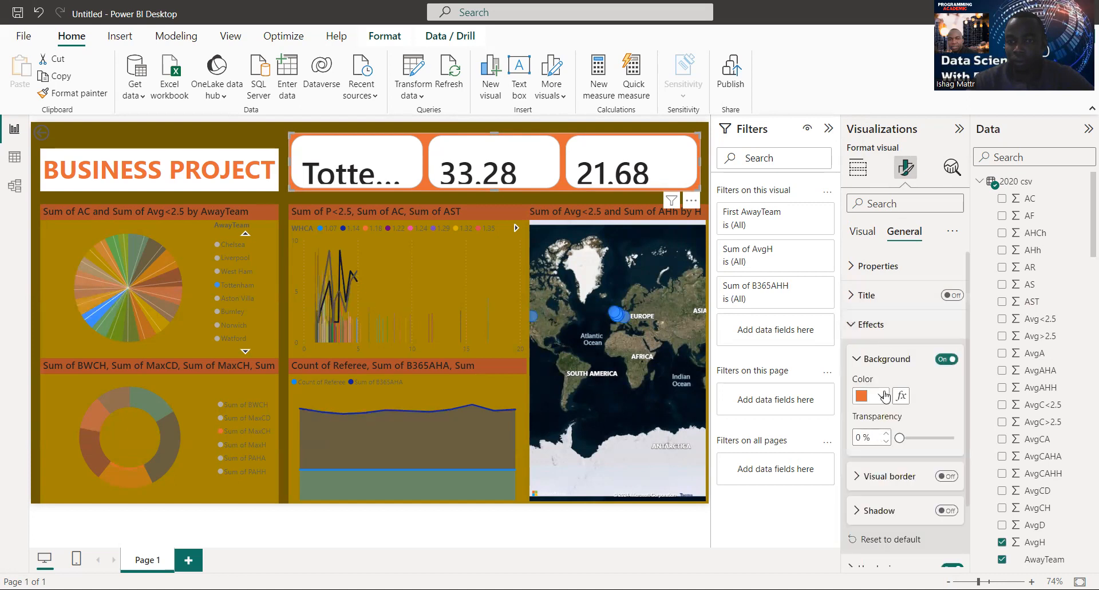
click(948, 360)
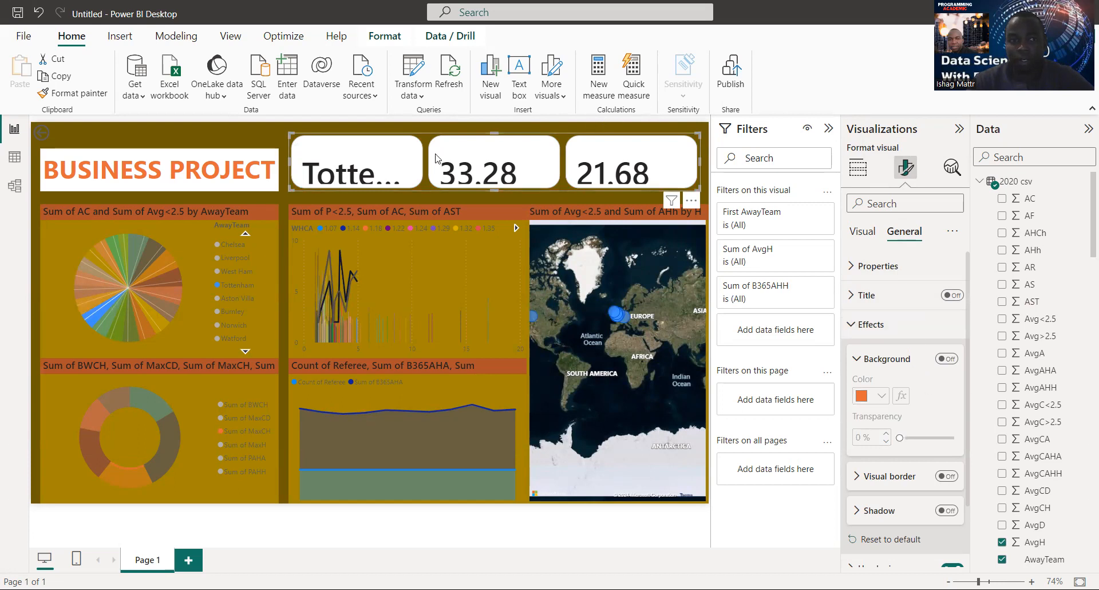
Step: Test cross-filtering with Sum of MaxH and Sum of BWCH in the donut chart and Liverpool and Tottenham in the AwayTeam pie chart
click(197, 132)
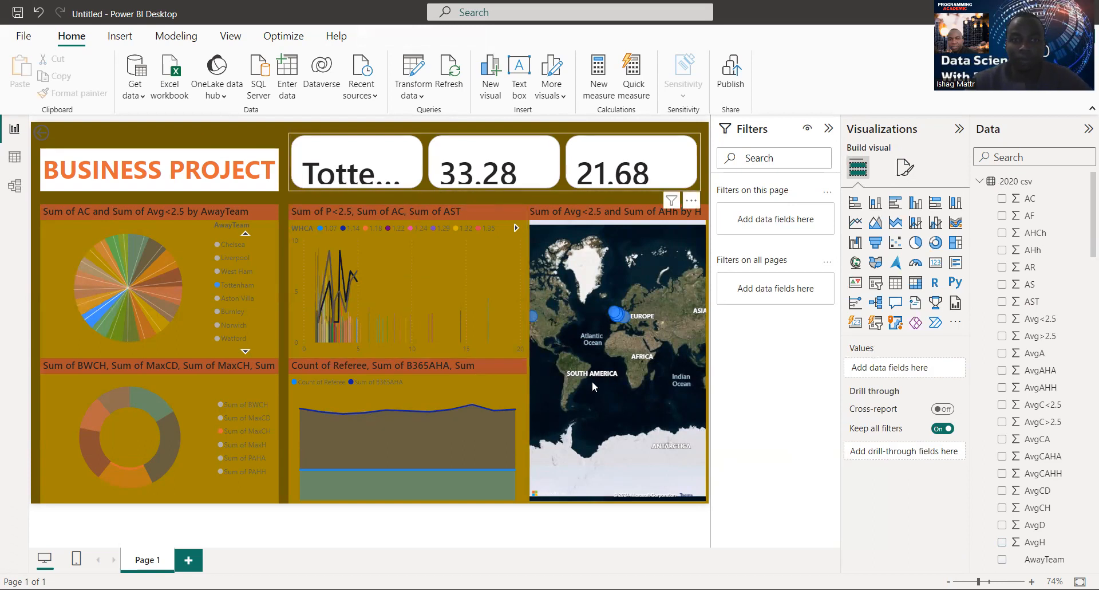
click(227, 444)
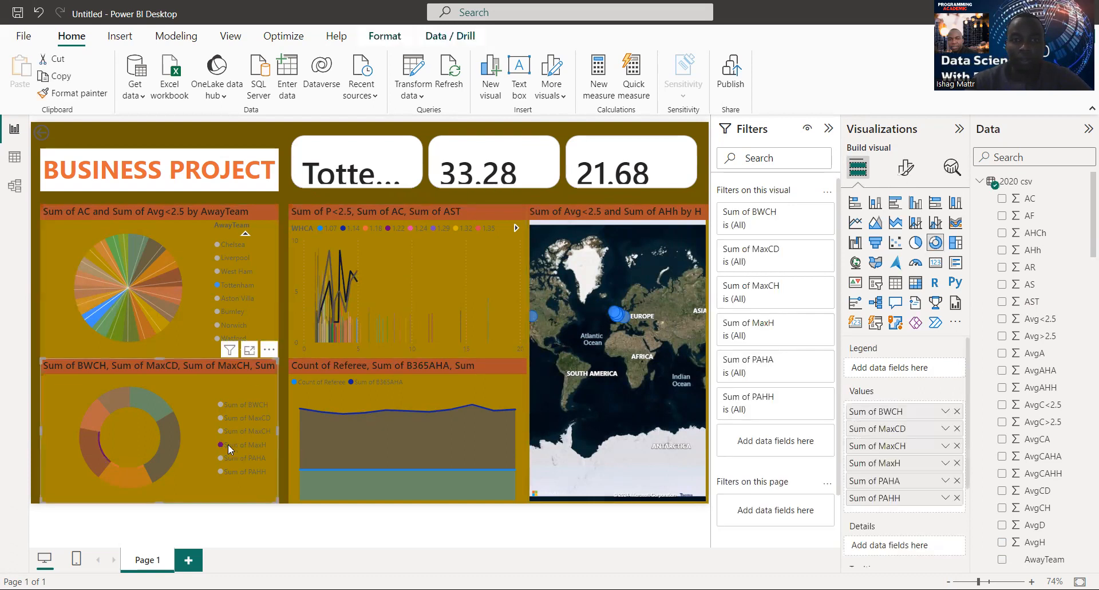
click(395, 314)
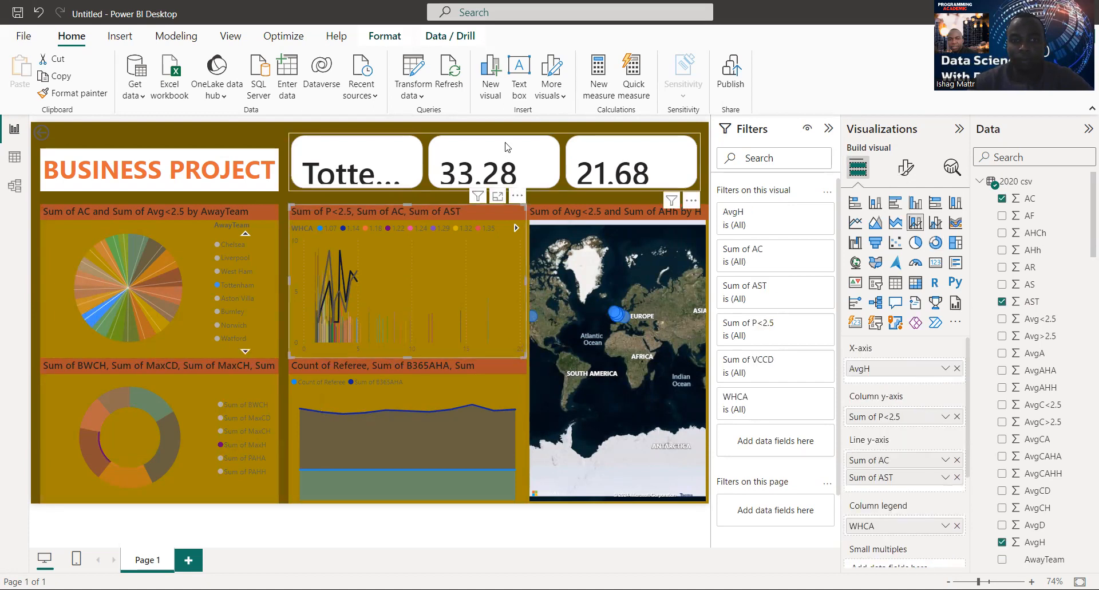
click(220, 257)
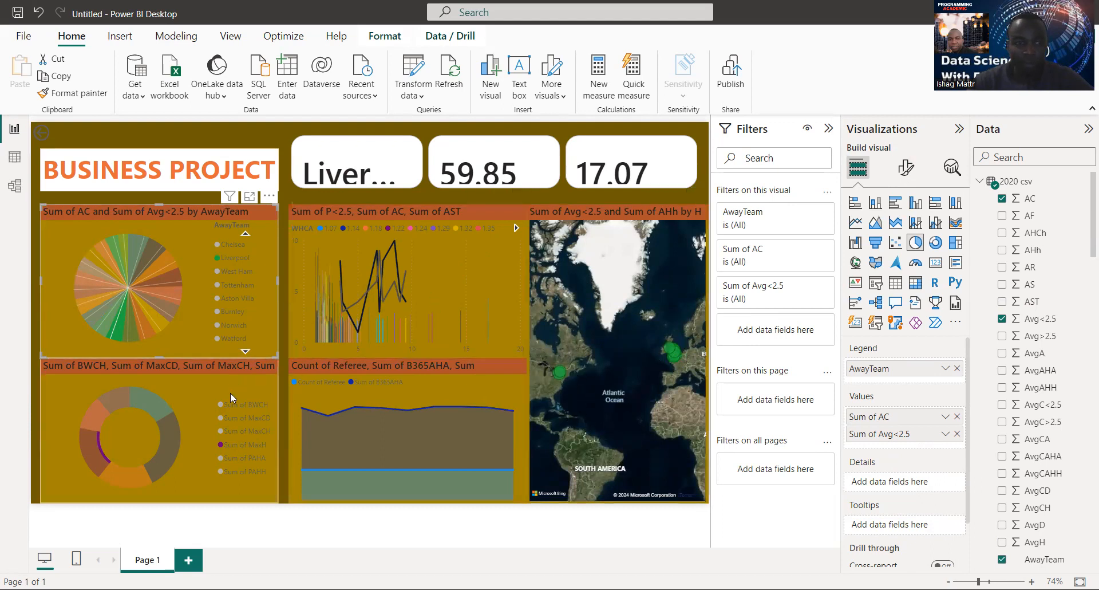
click(216, 423)
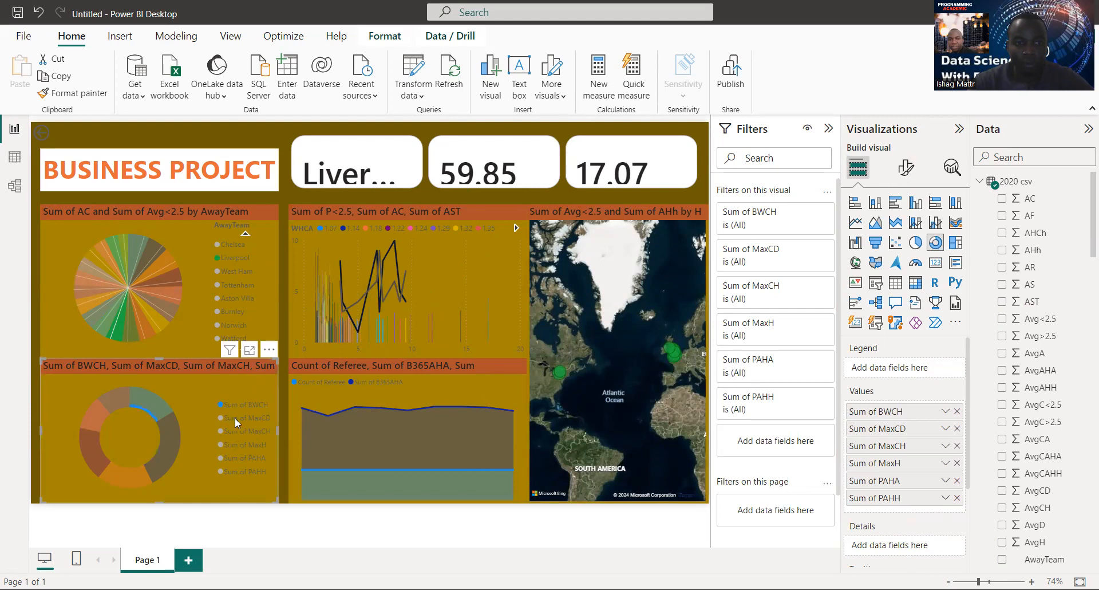
click(222, 284)
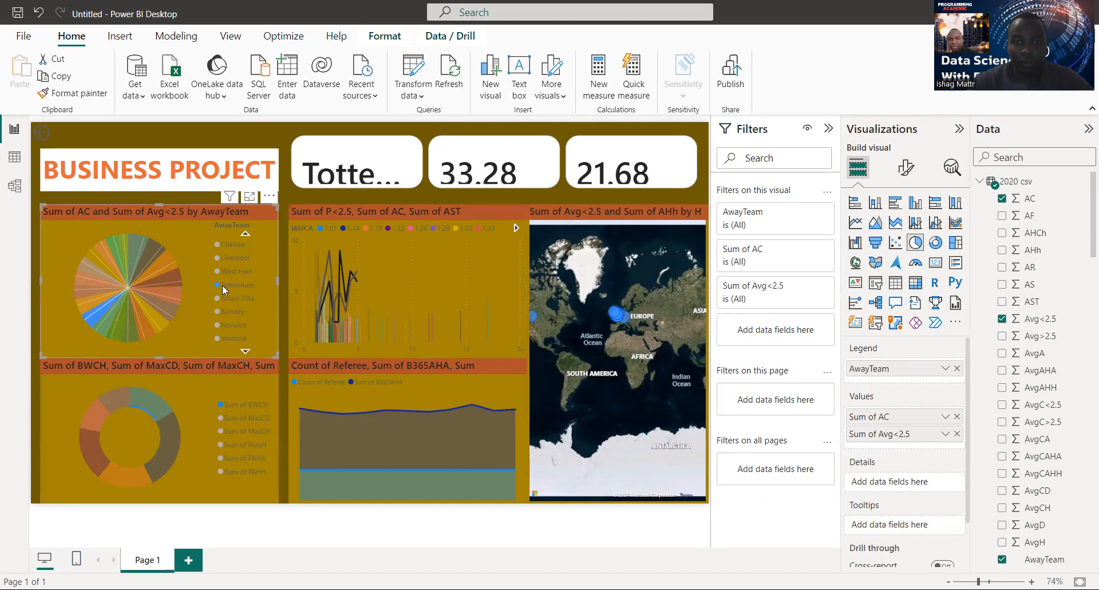
Step: Clear the Tottenham selection, highlight Sum of MaxCH in the donut chart, and inspect a data point over Europe on the map
mouse_move(364, 401)
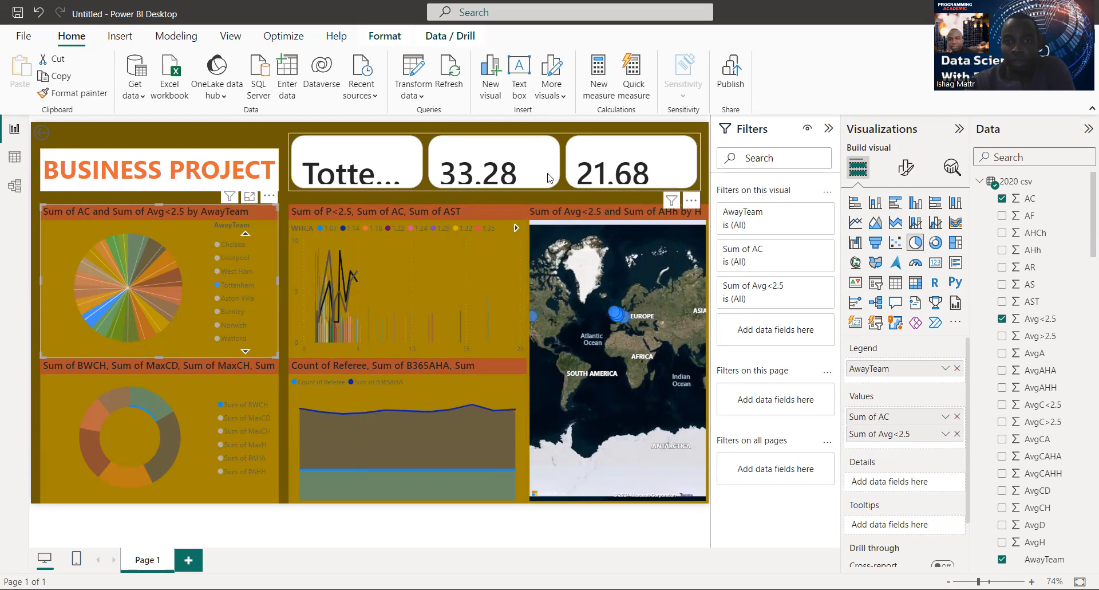
click(222, 281)
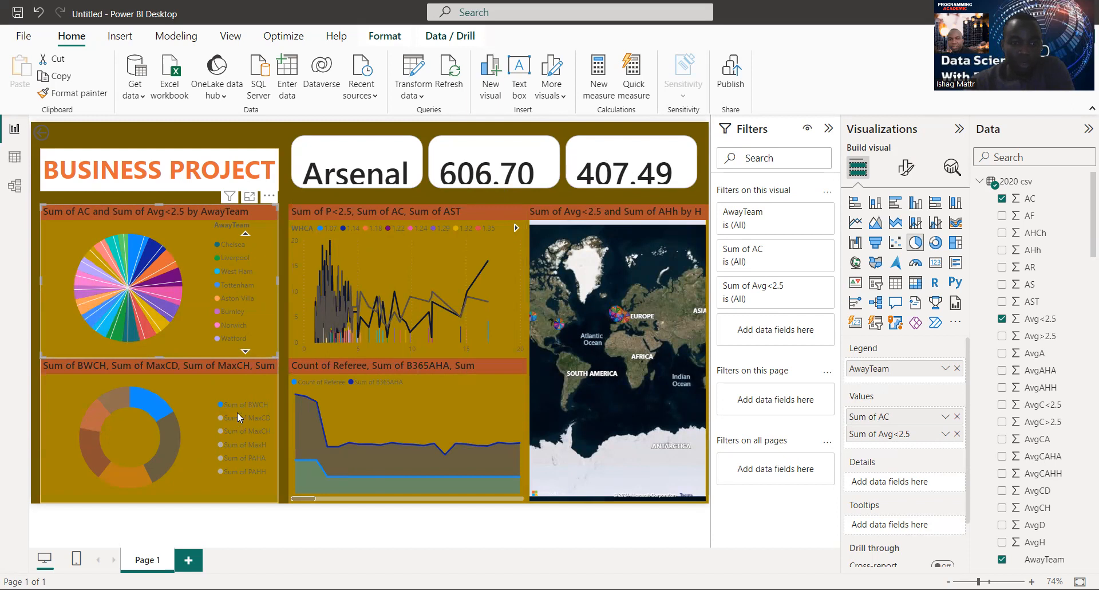
click(247, 426)
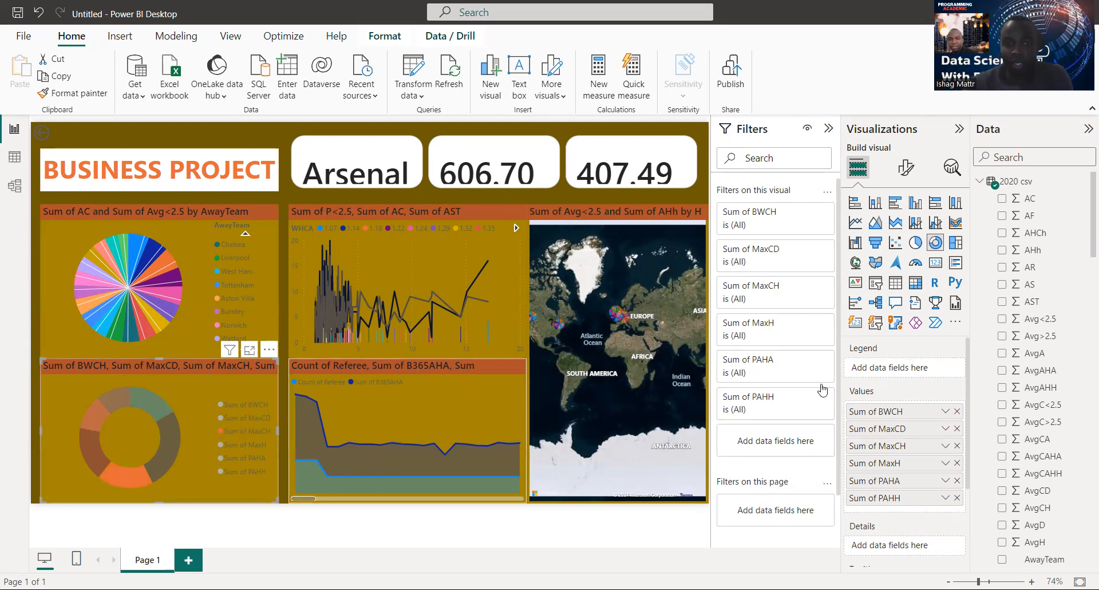
mouse_move(640, 313)
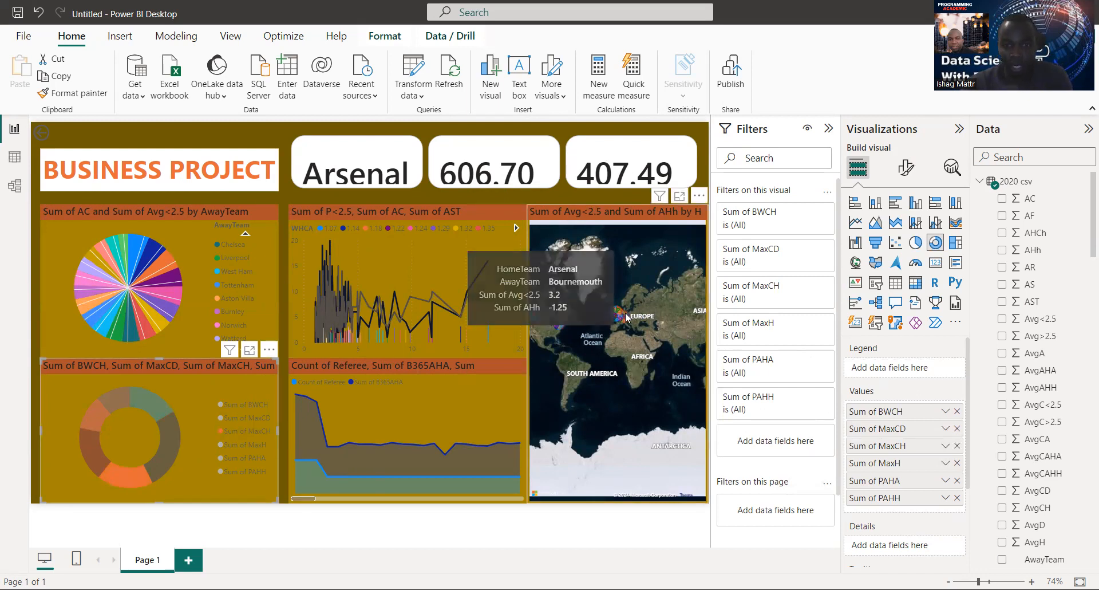